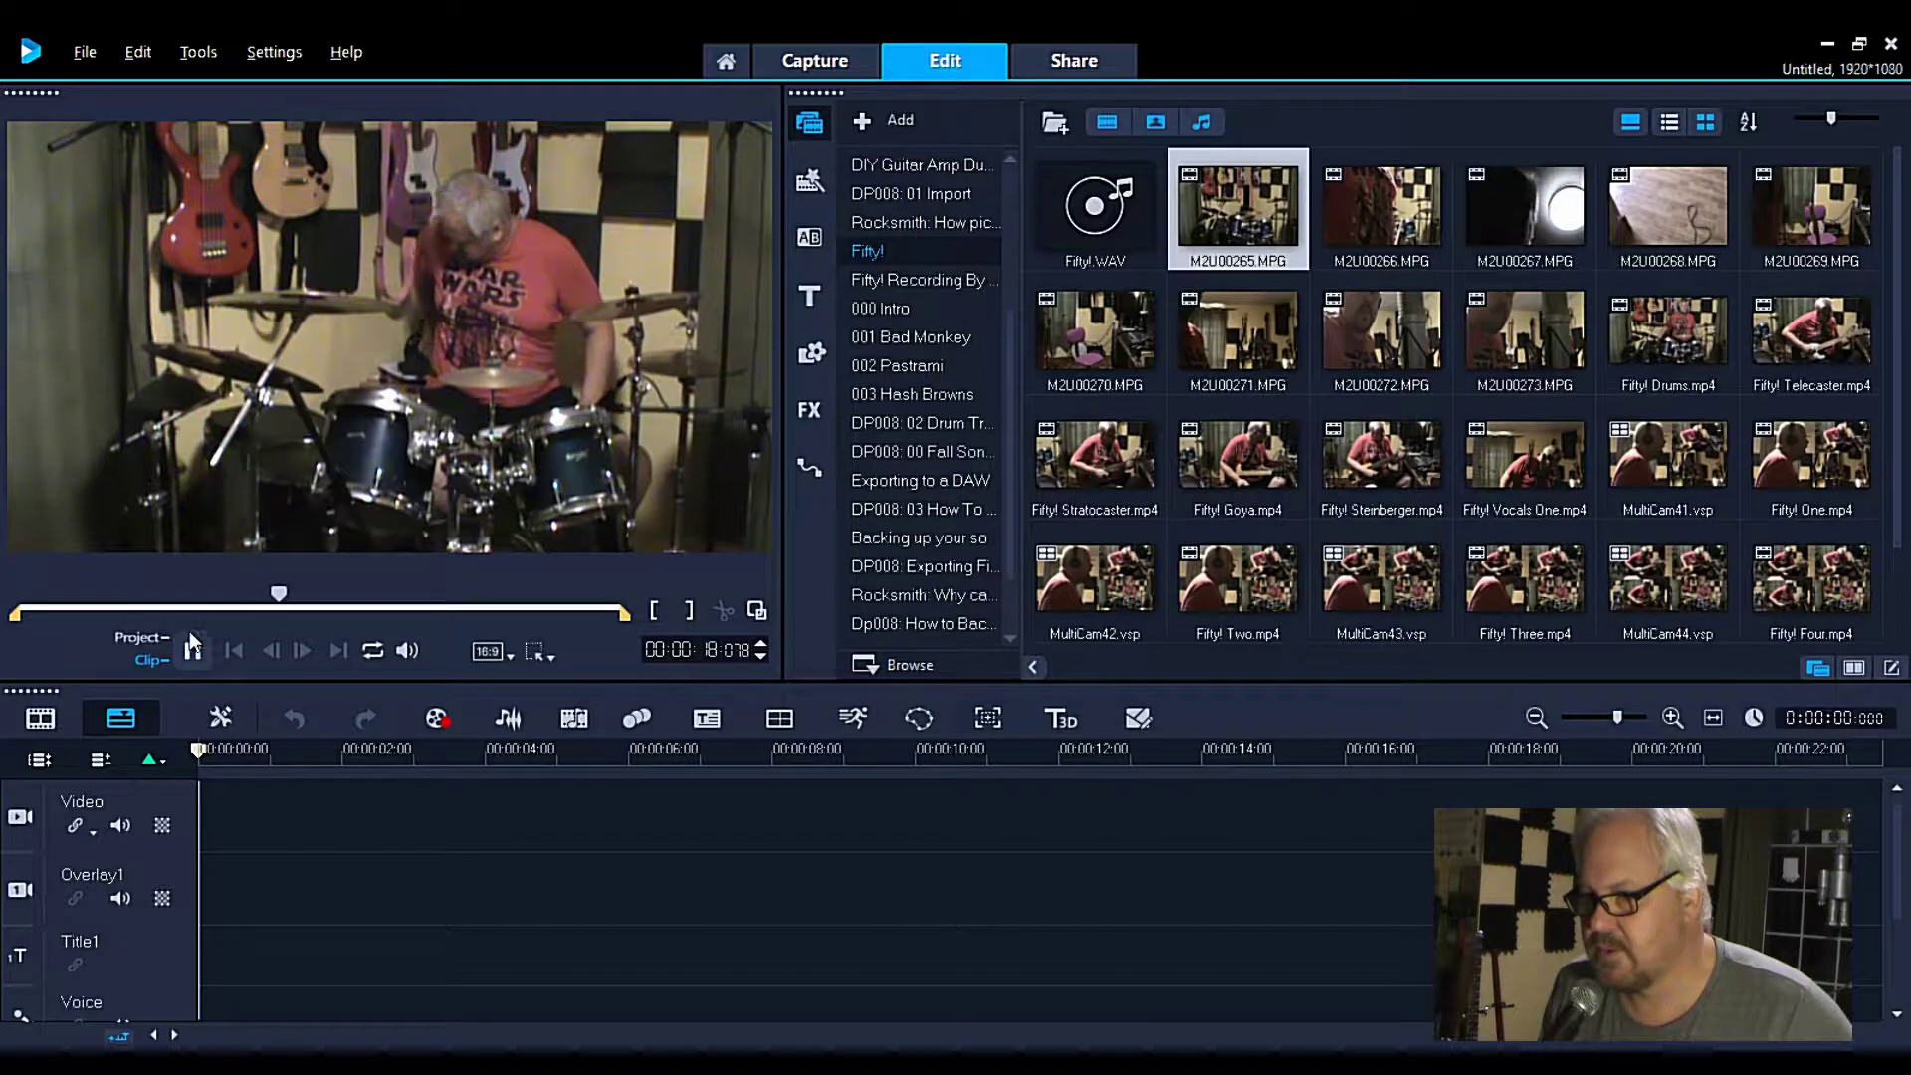
# Step: Preview the drum takes by scrubbing through clip M2U00265.MPG and playing part of M2U00266.MPG
pyautogui.click(197, 647)
pyautogui.moveTo(305, 594); pyautogui.dragTo(103, 605)
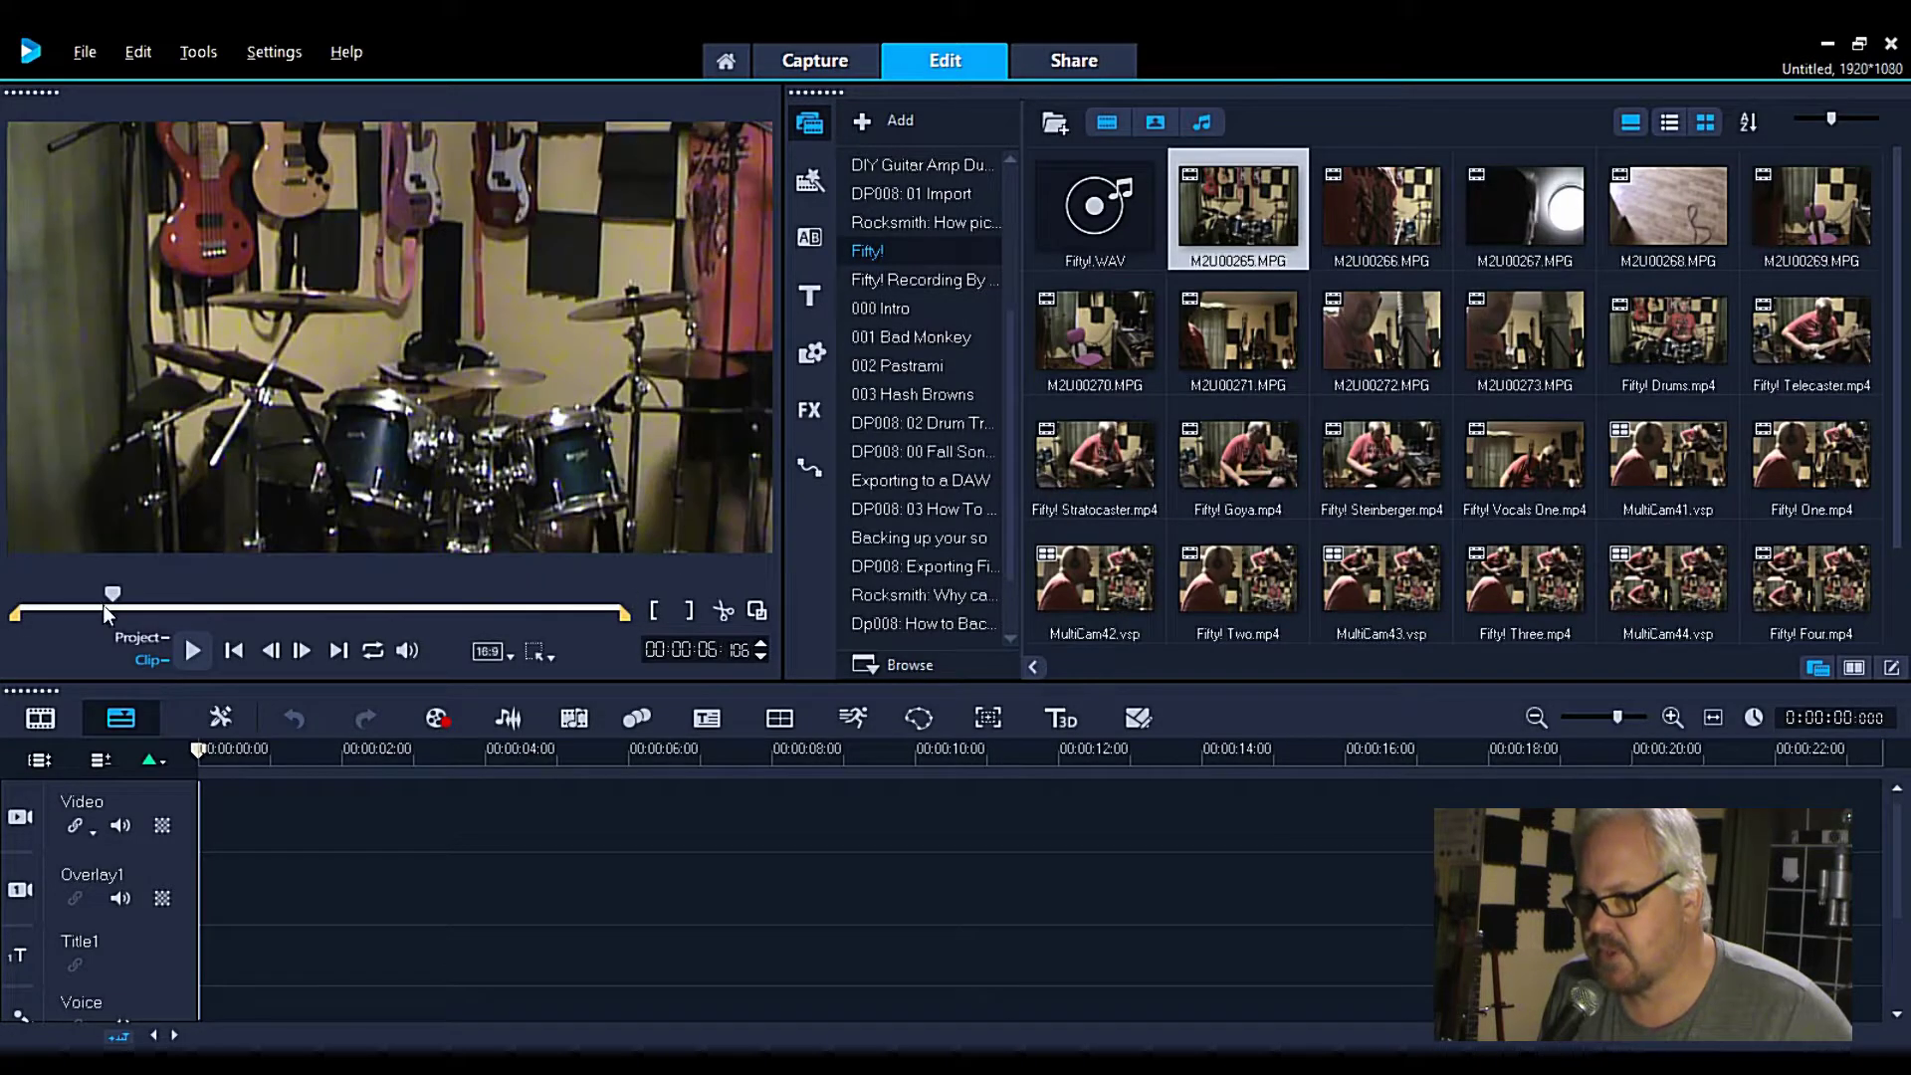
pyautogui.click(1372, 222)
pyautogui.moveTo(22, 603); pyautogui.dragTo(361, 589)
pyautogui.click(184, 652)
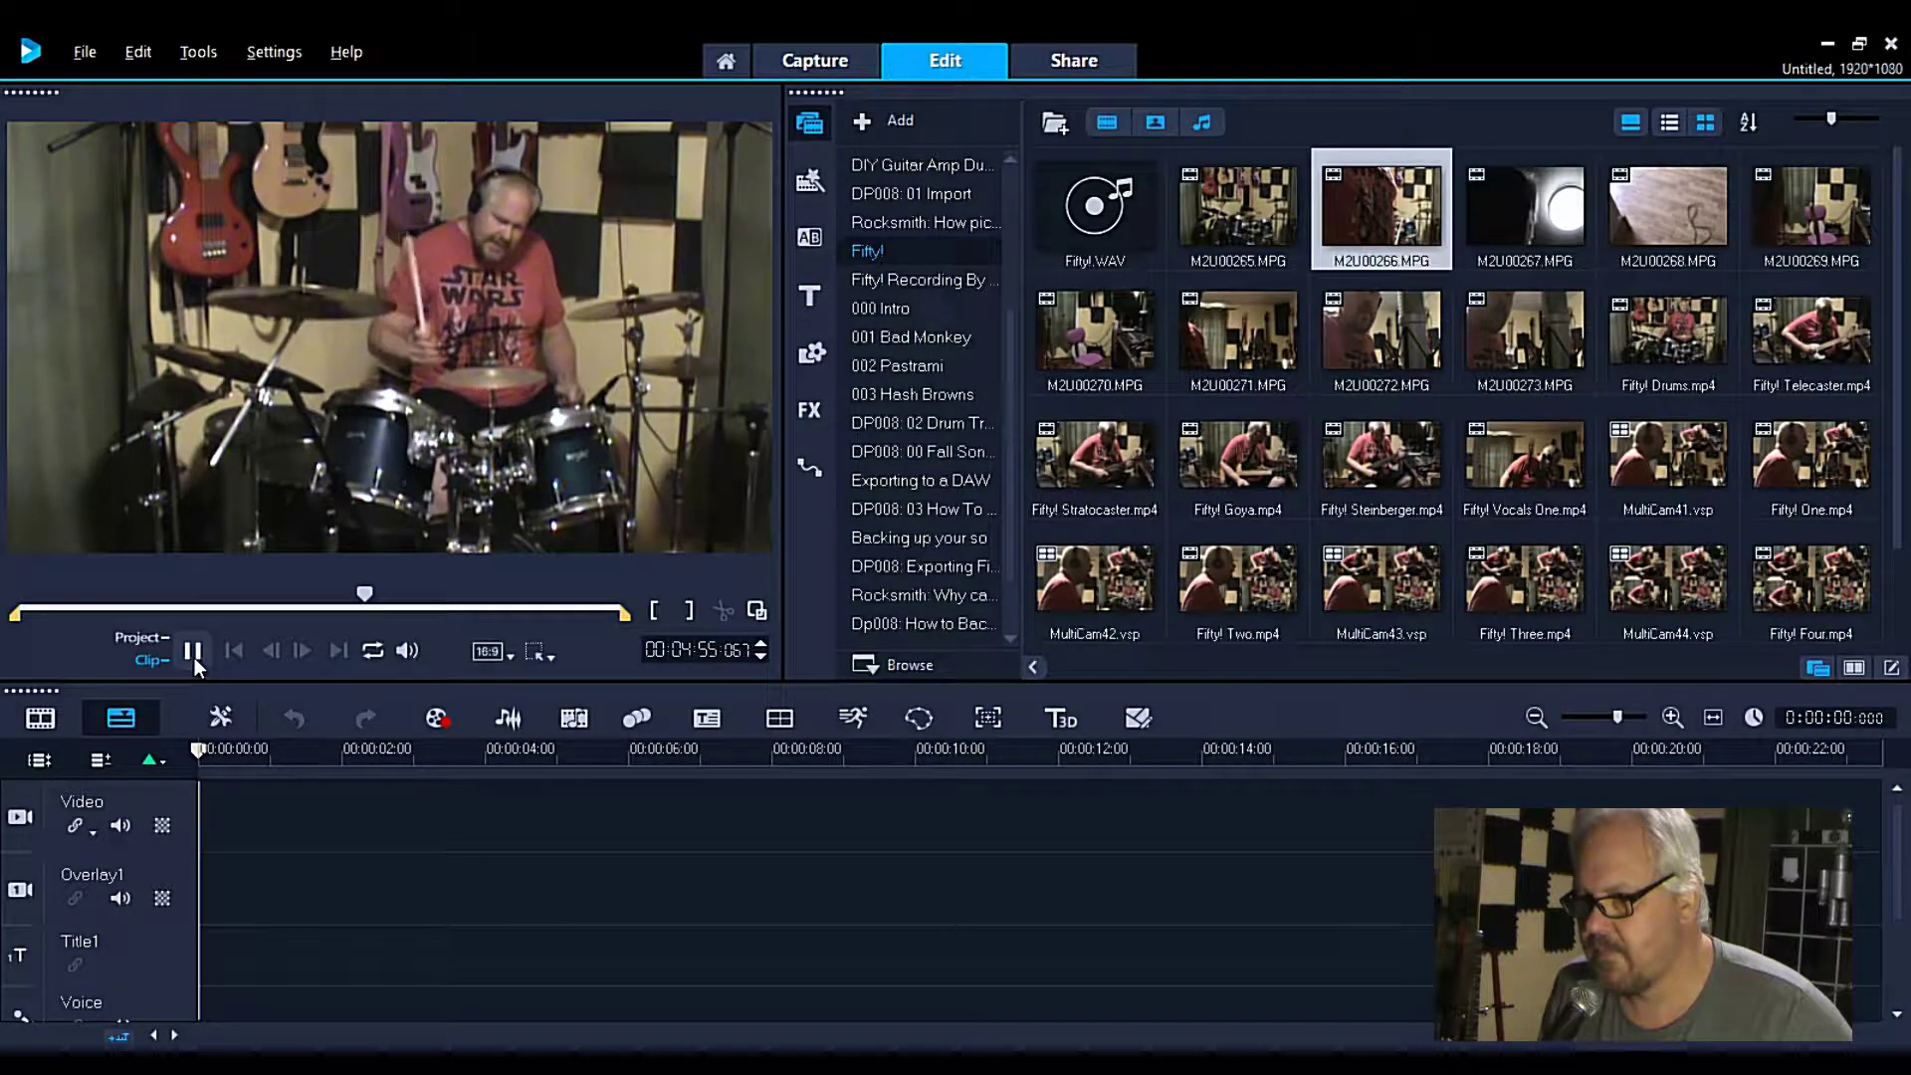
pyautogui.click(194, 652)
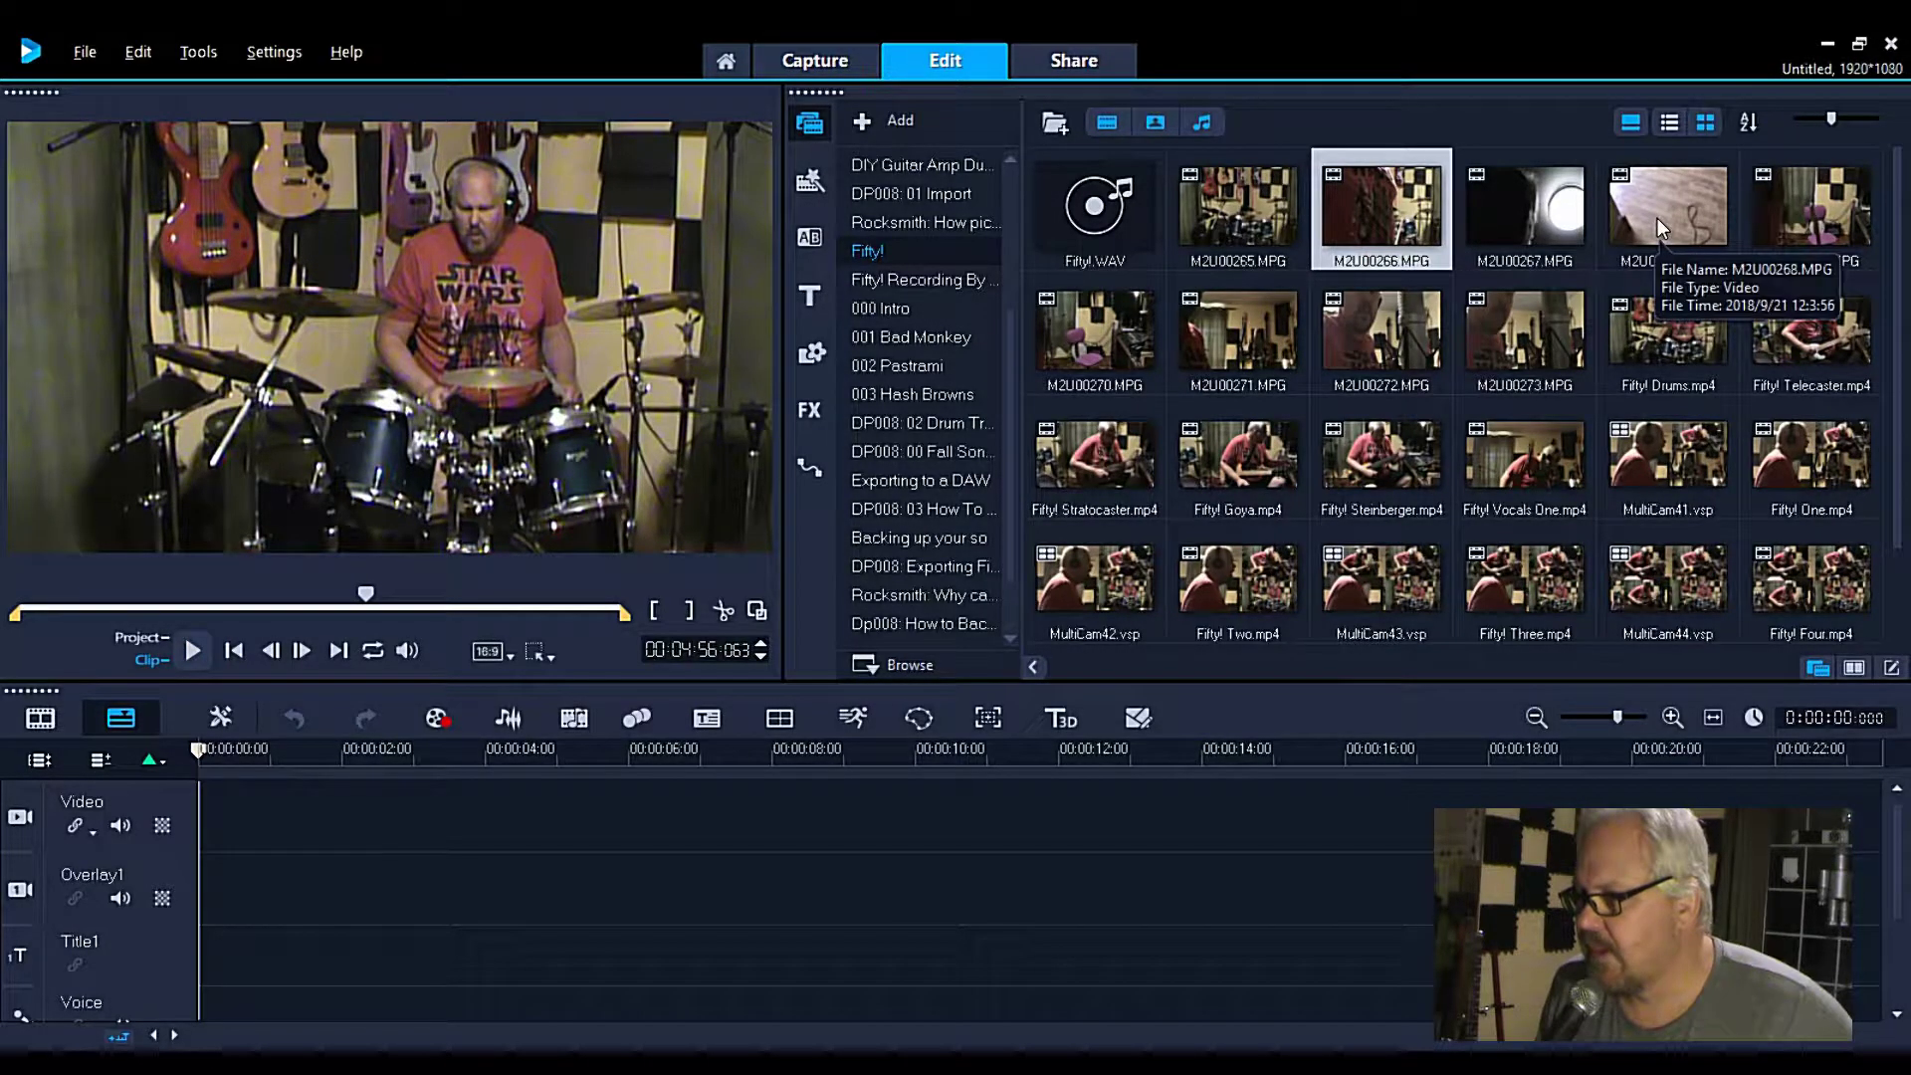
# Step: Scrub through the raw clips M2U00269.MPG, M2U00270.MPG and M2U00271.MPG from start to end
pyautogui.click(1800, 221)
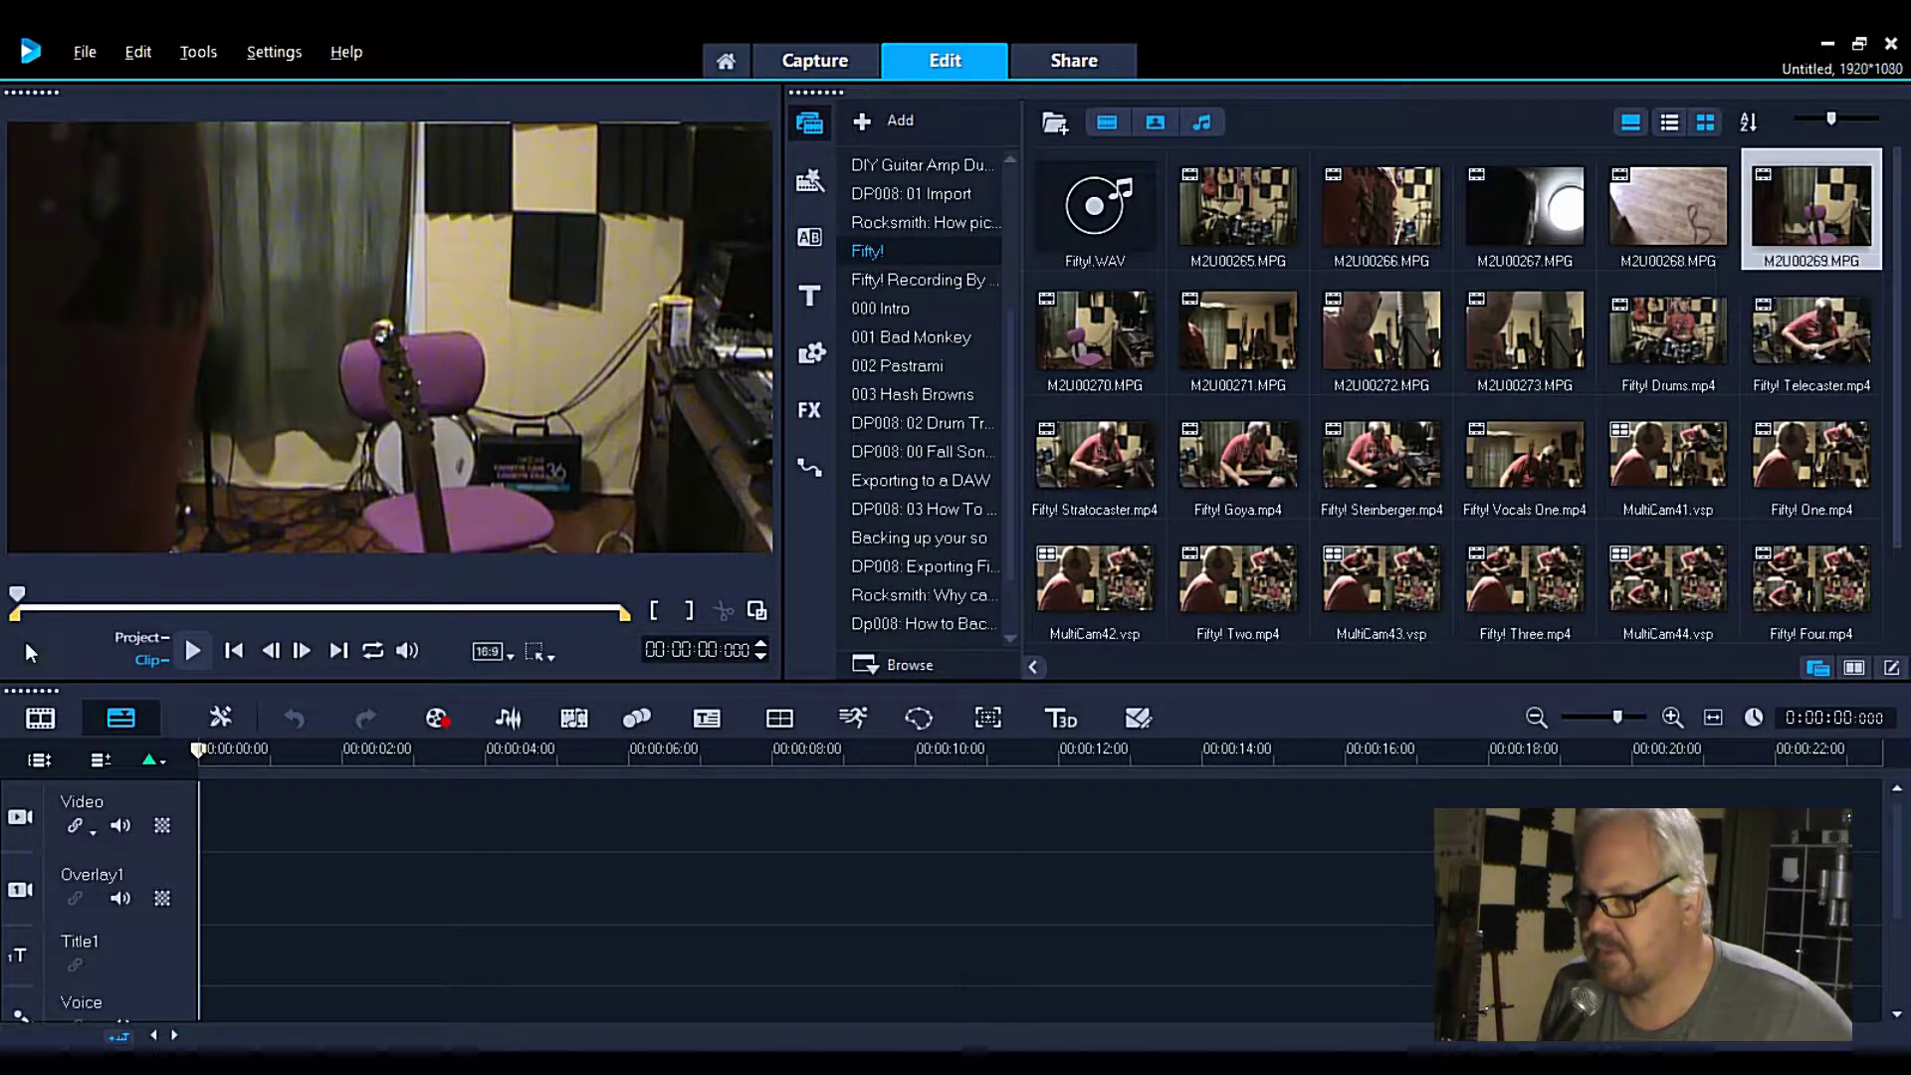
pyautogui.moveTo(38, 609); pyautogui.dragTo(624, 607)
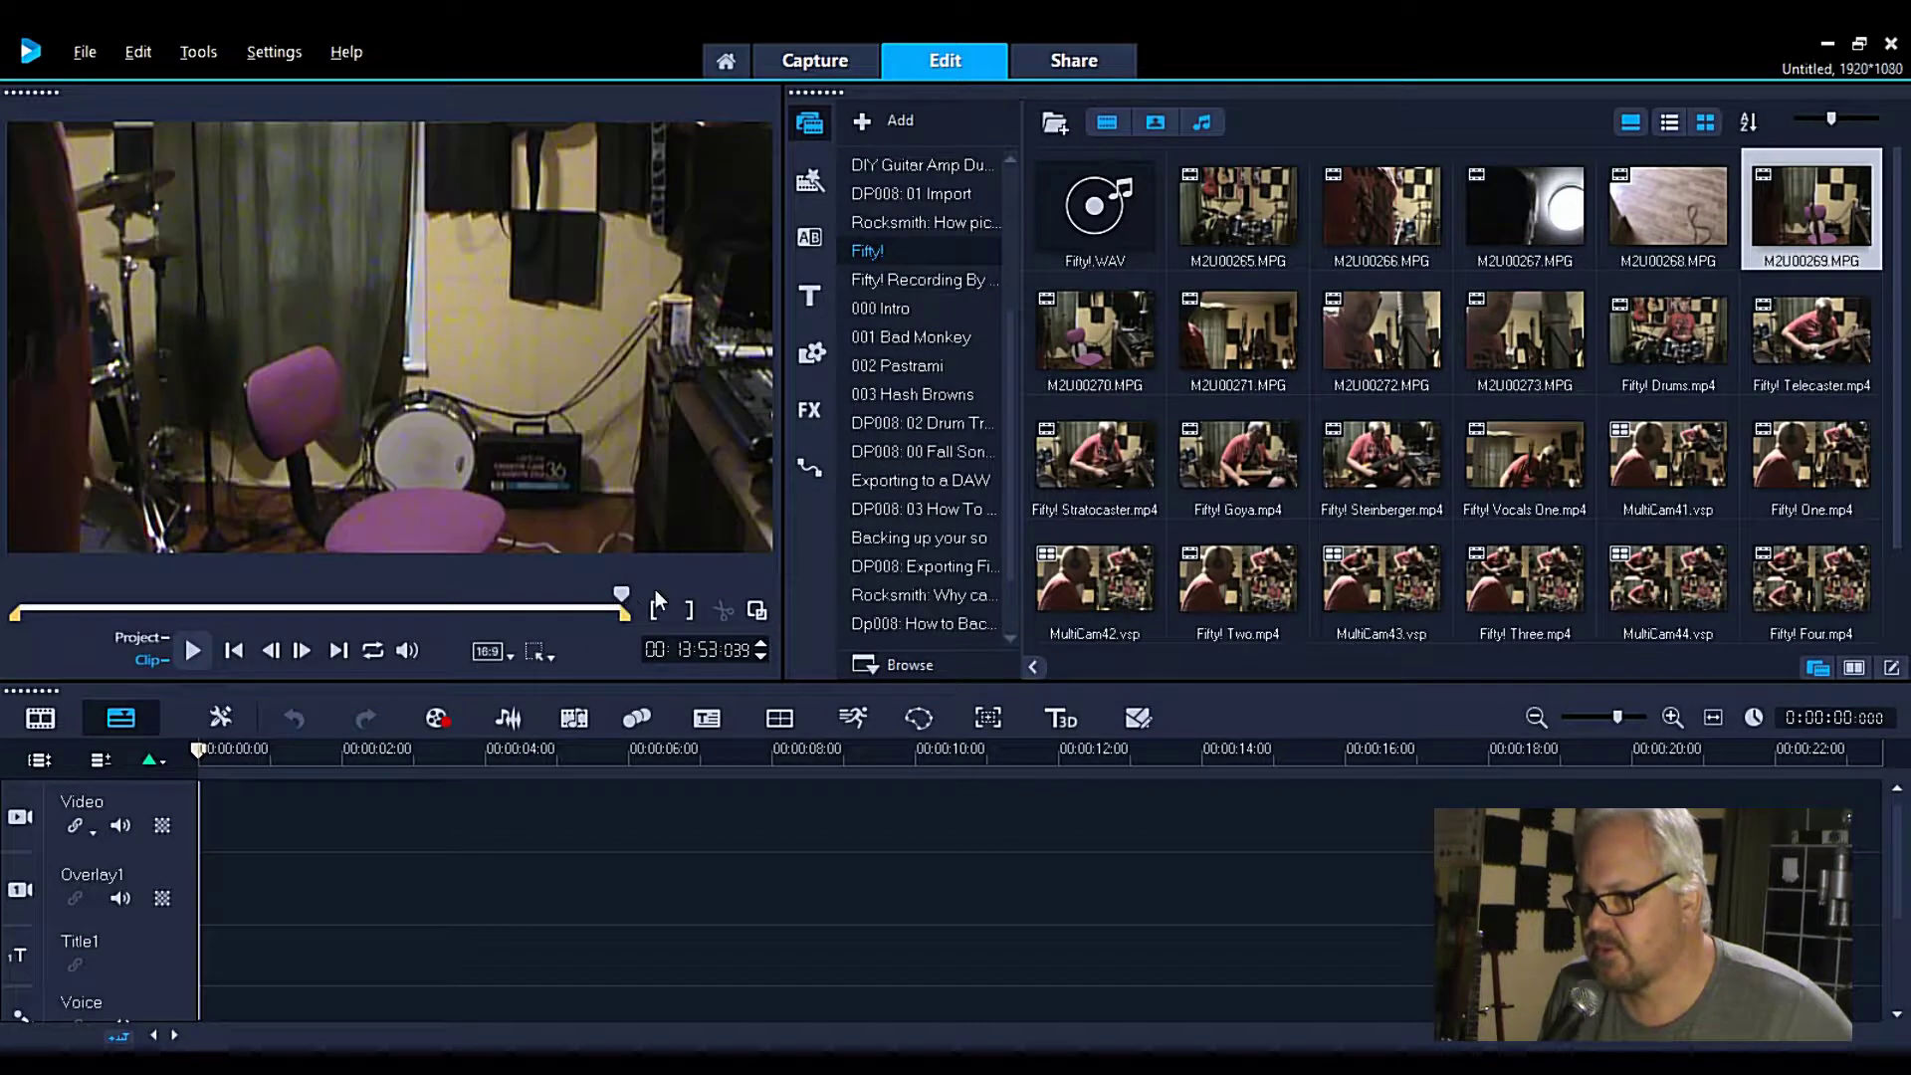
pyautogui.click(1071, 332)
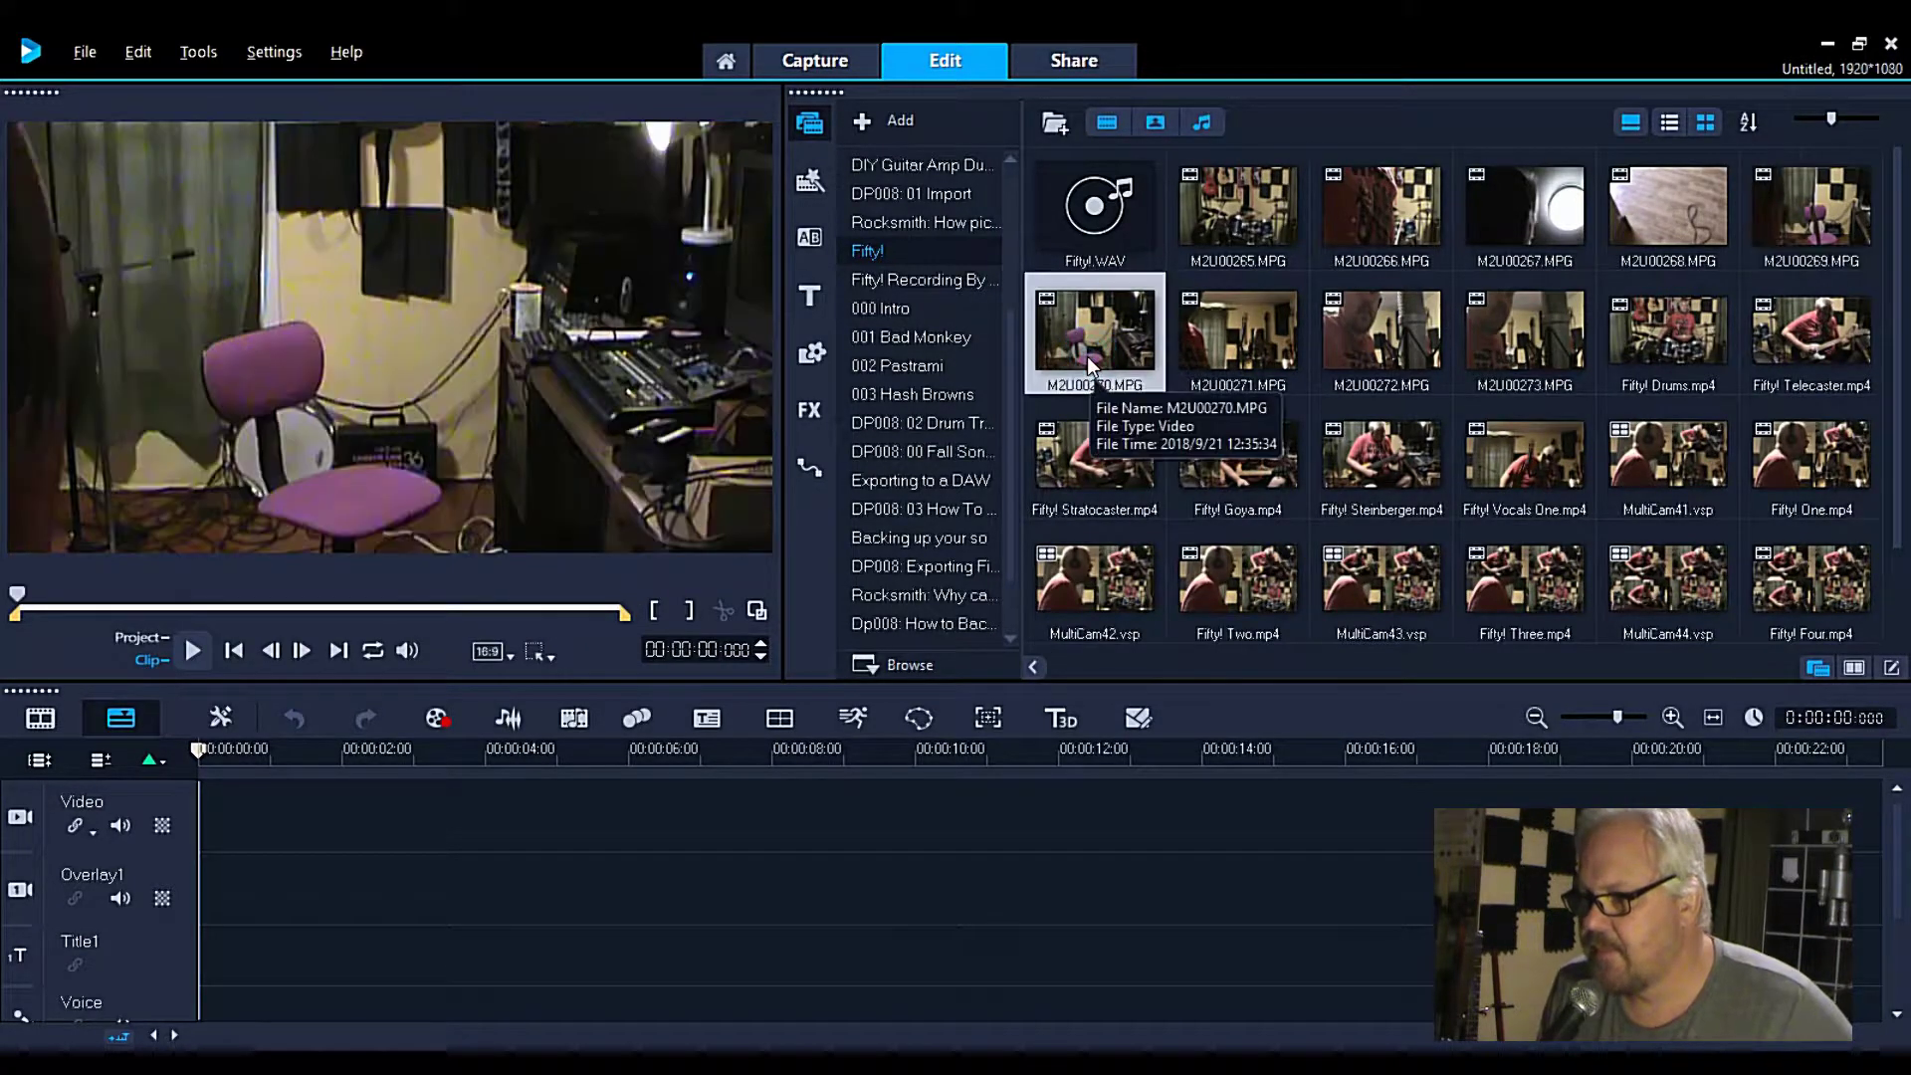
pyautogui.moveTo(16, 607); pyautogui.dragTo(622, 601)
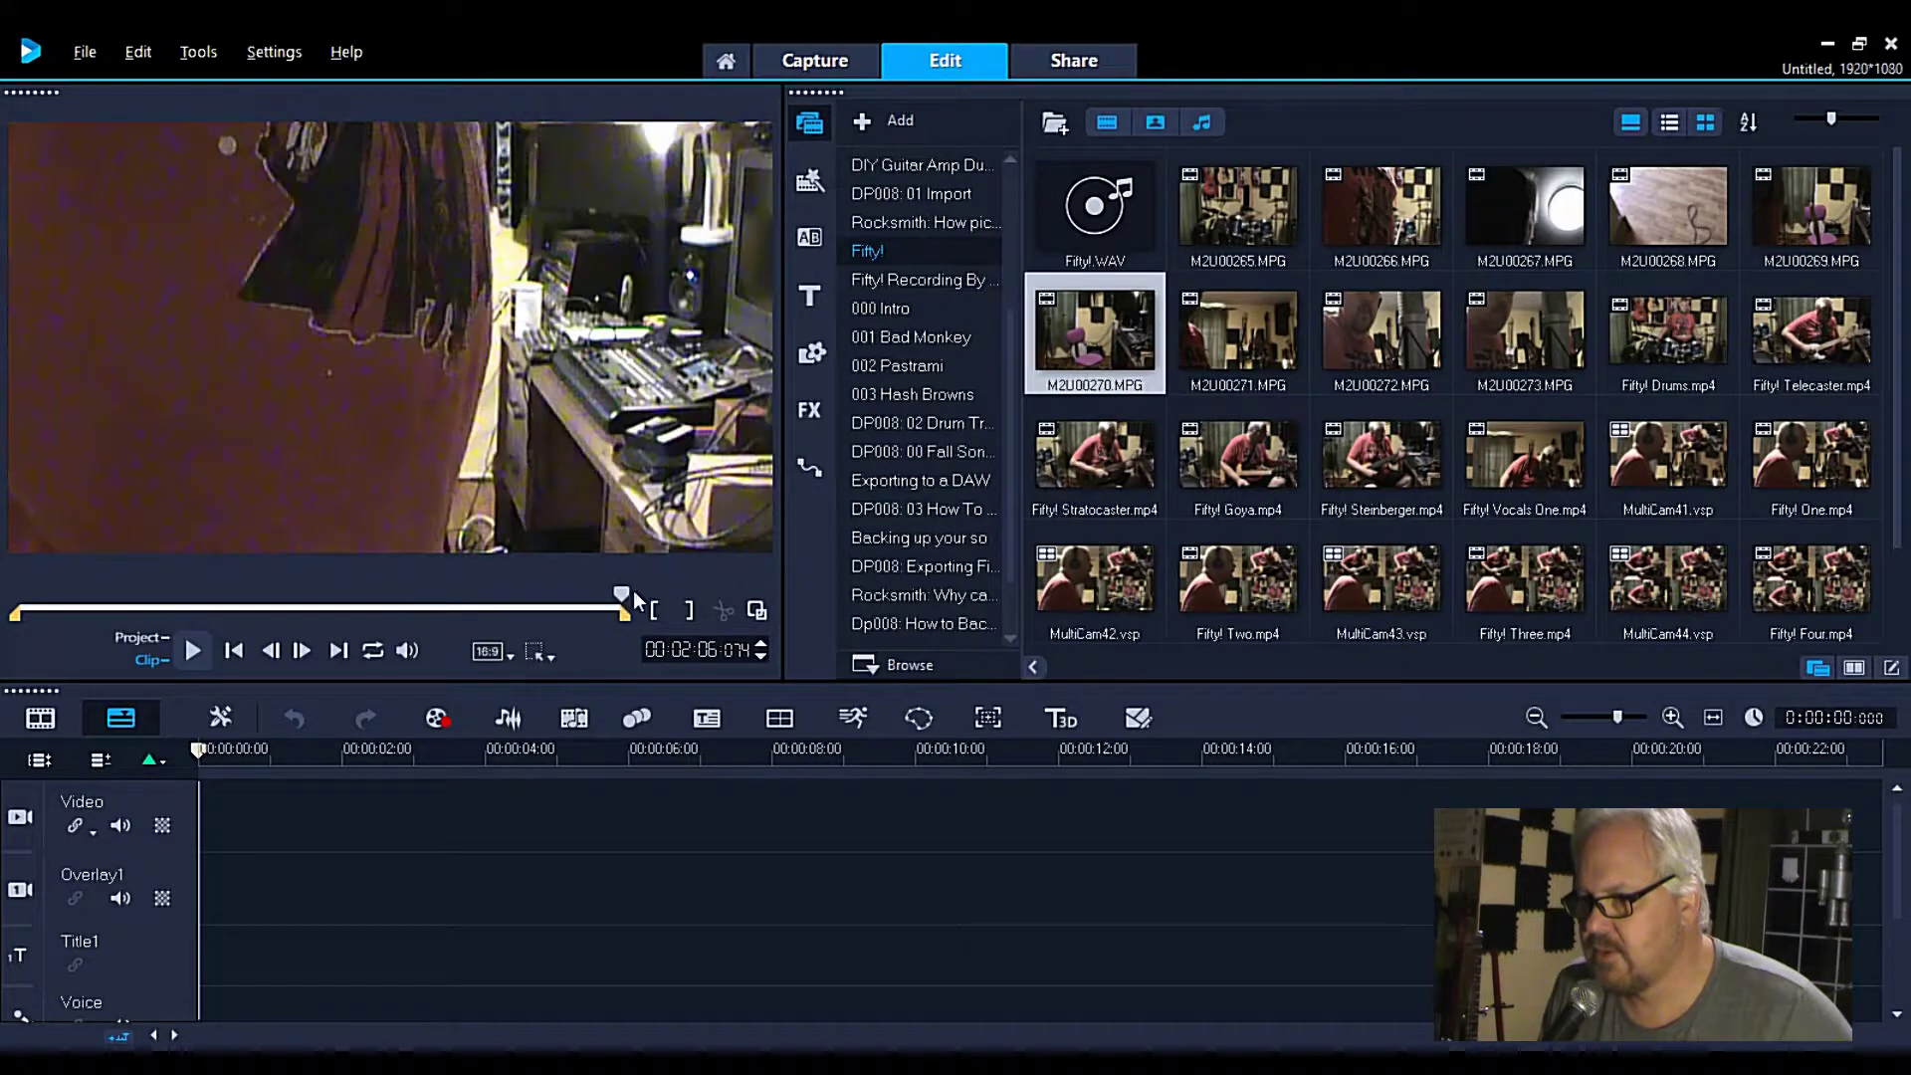
pyautogui.click(1234, 333)
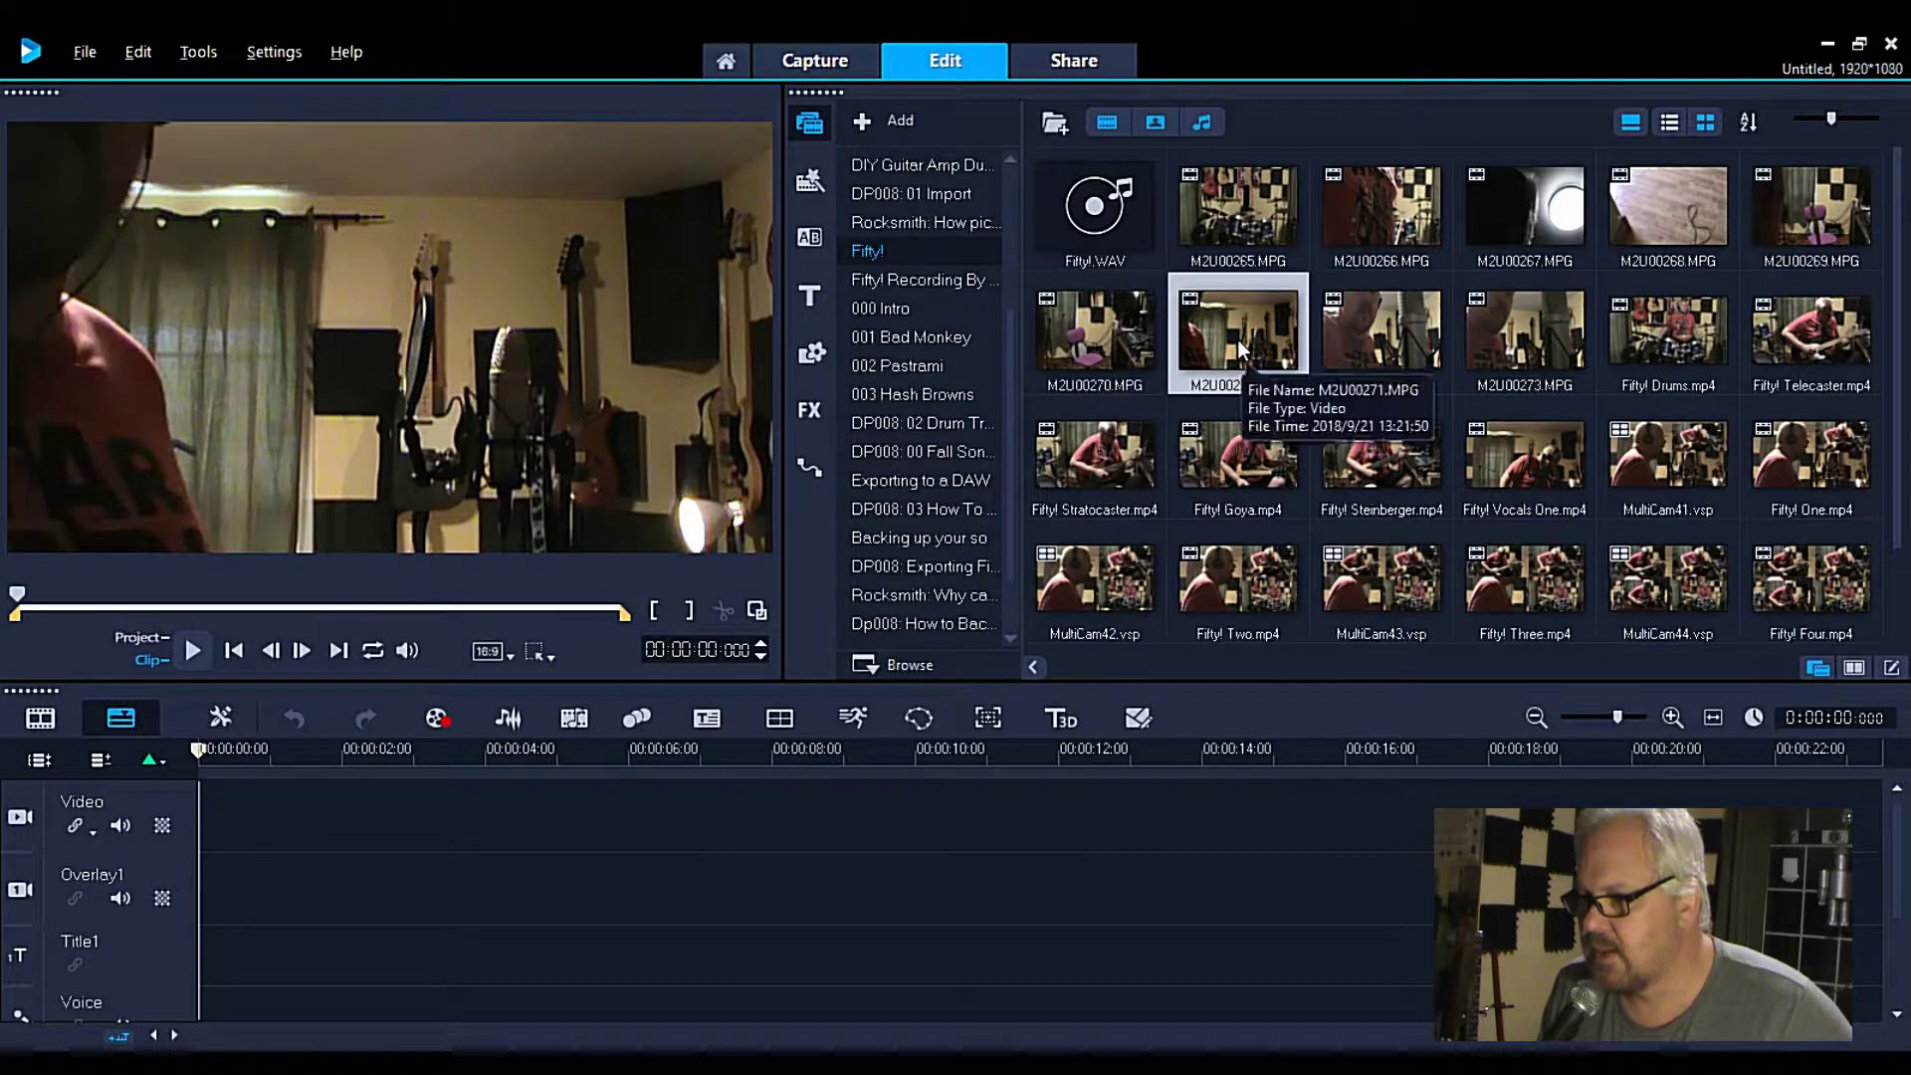
pyautogui.moveTo(18, 603); pyautogui.dragTo(622, 607)
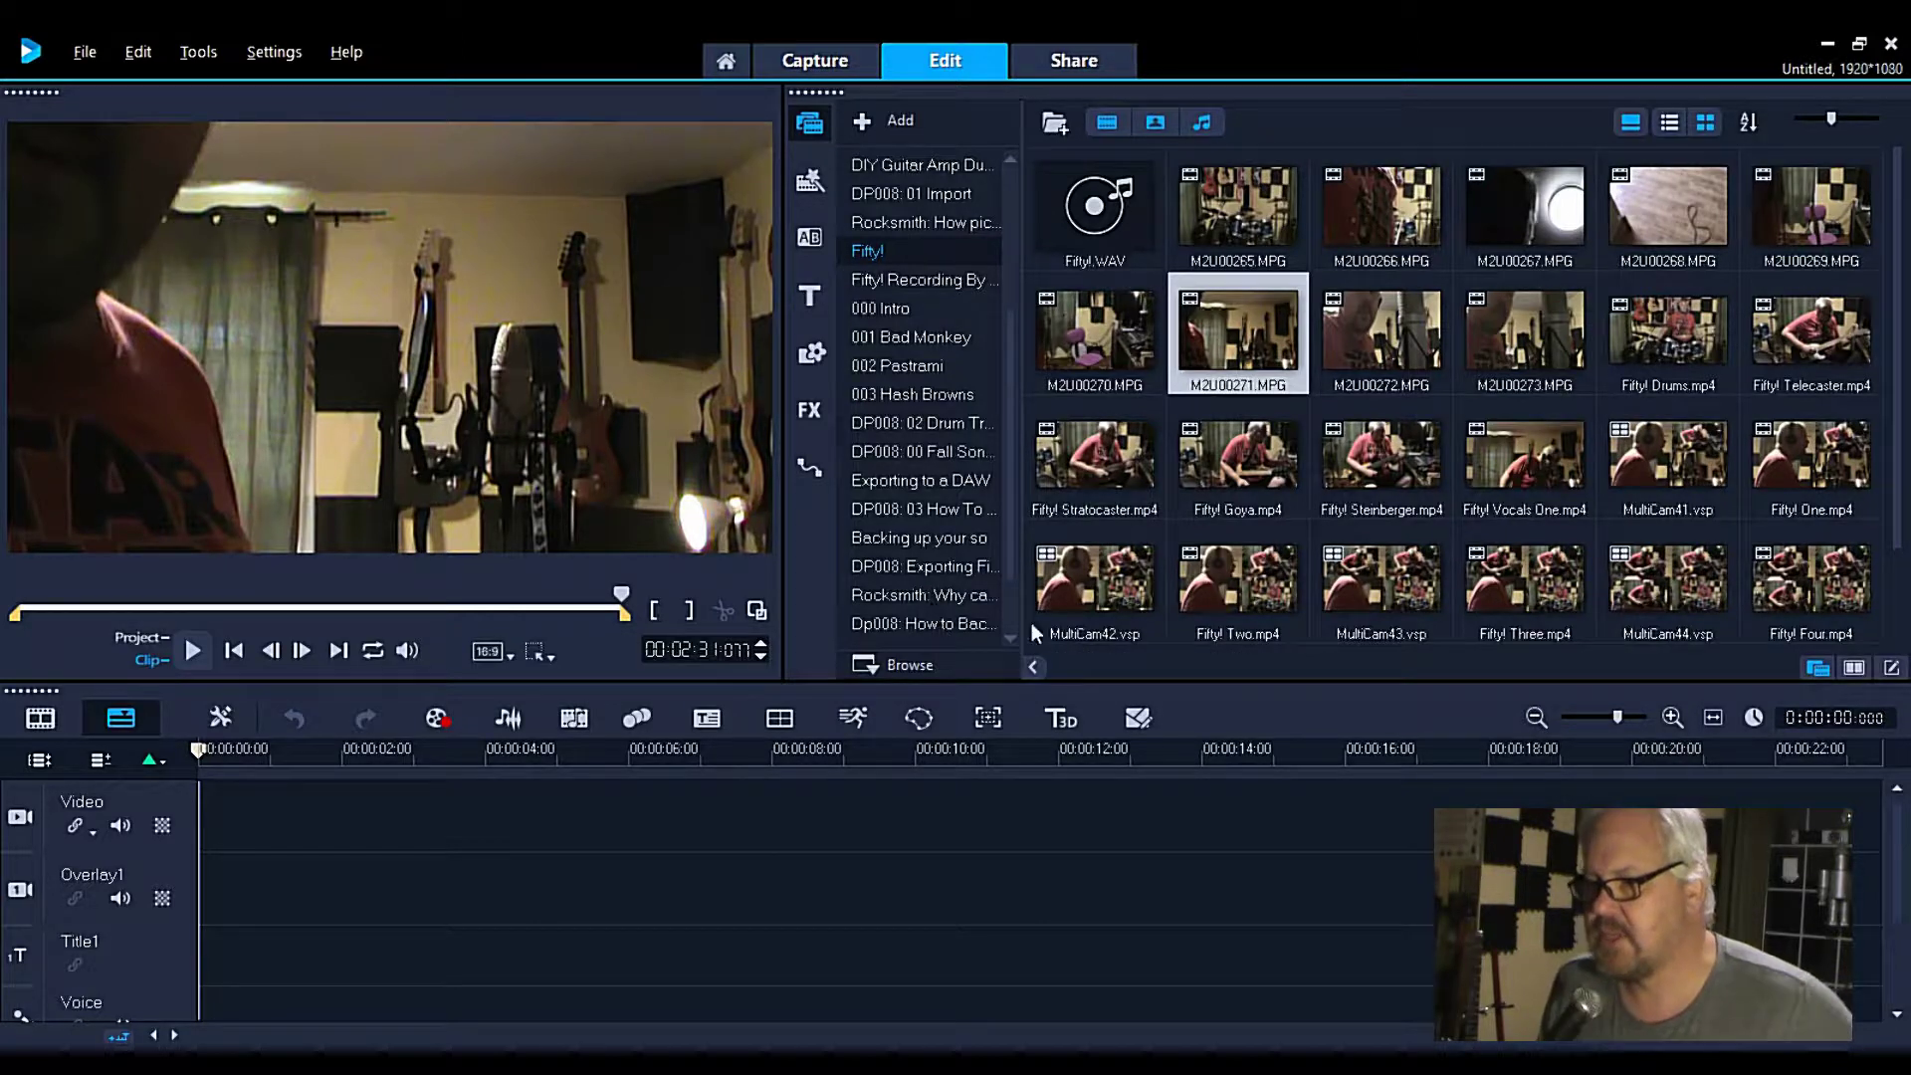
# Step: Open MultiCam41.vsp in the Multi-Camera Editor and review the available main audio sources
pyautogui.scroll(-2, 1169, 645)
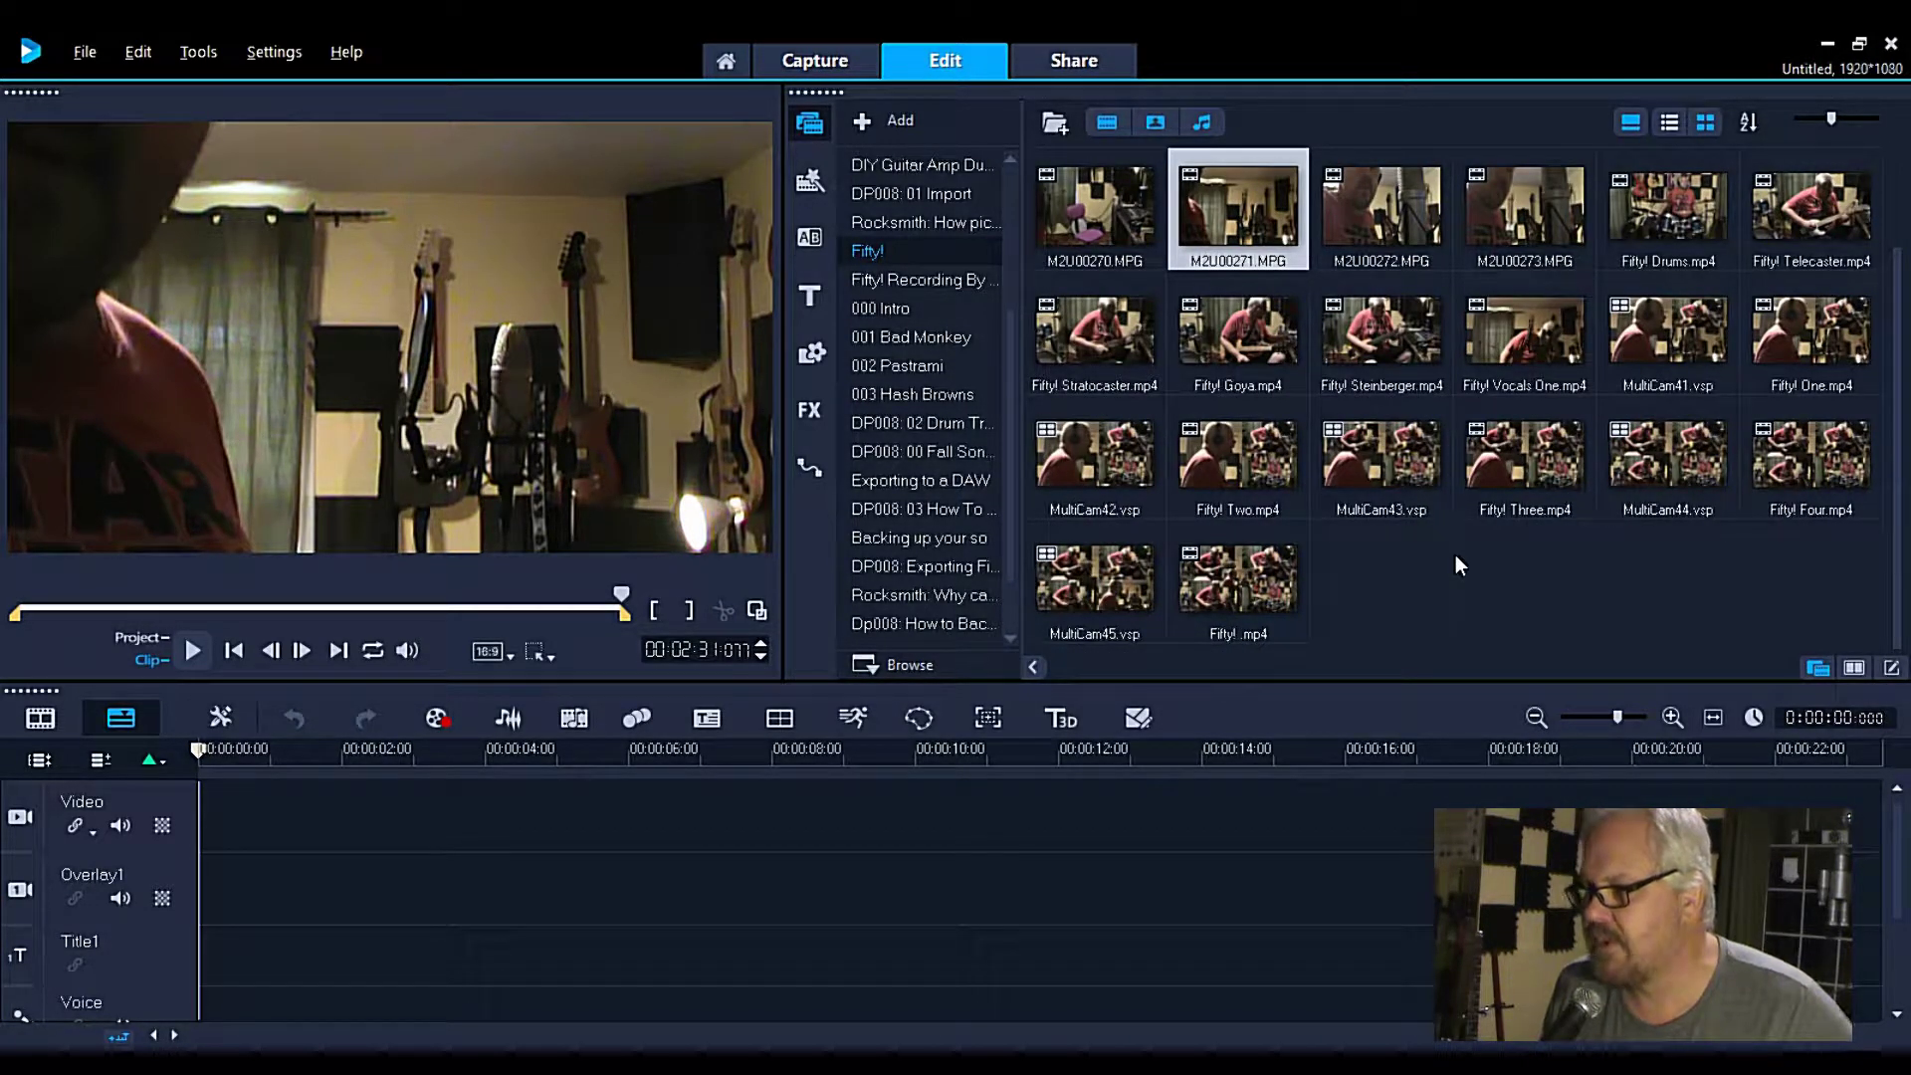
pyautogui.click(1652, 333)
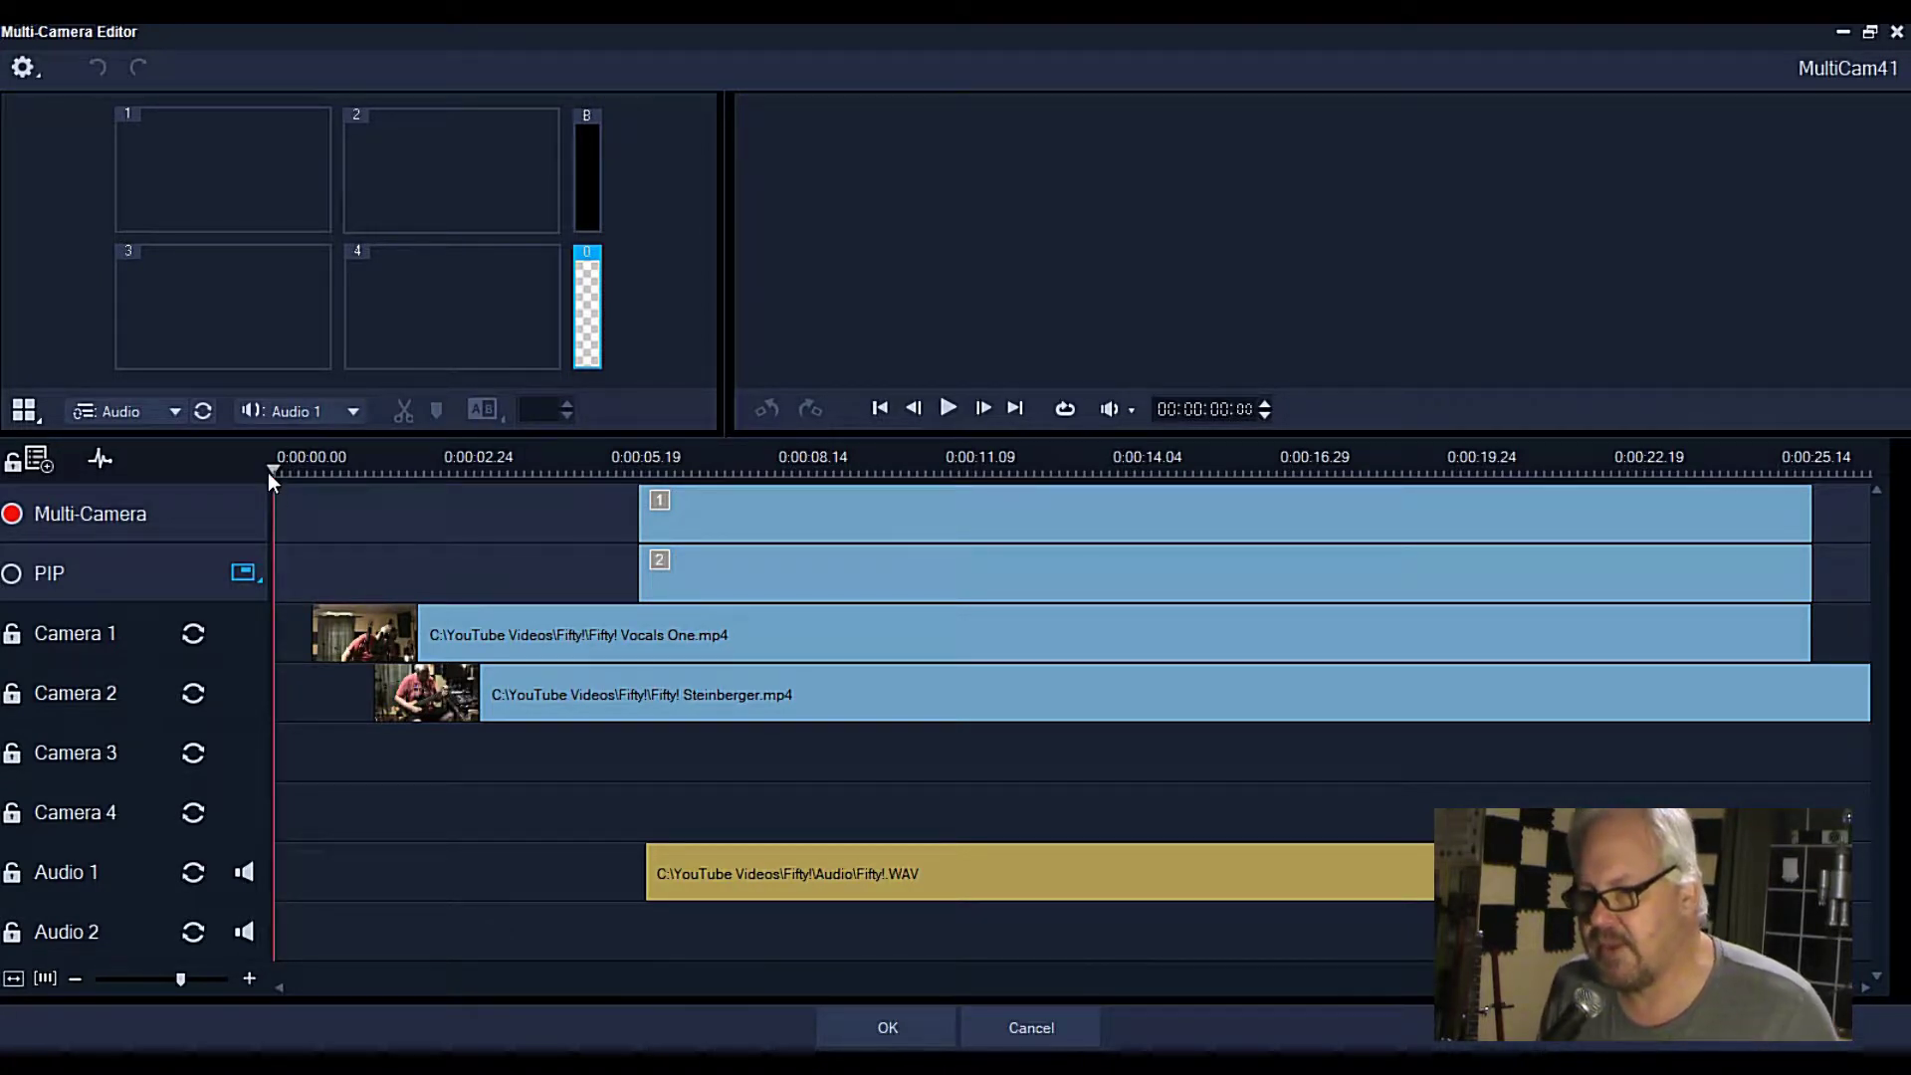
pyautogui.moveTo(271, 471)
pyautogui.mouseDown()
pyautogui.moveTo(410, 474)
pyautogui.moveTo(240, 455)
pyautogui.mouseUp()
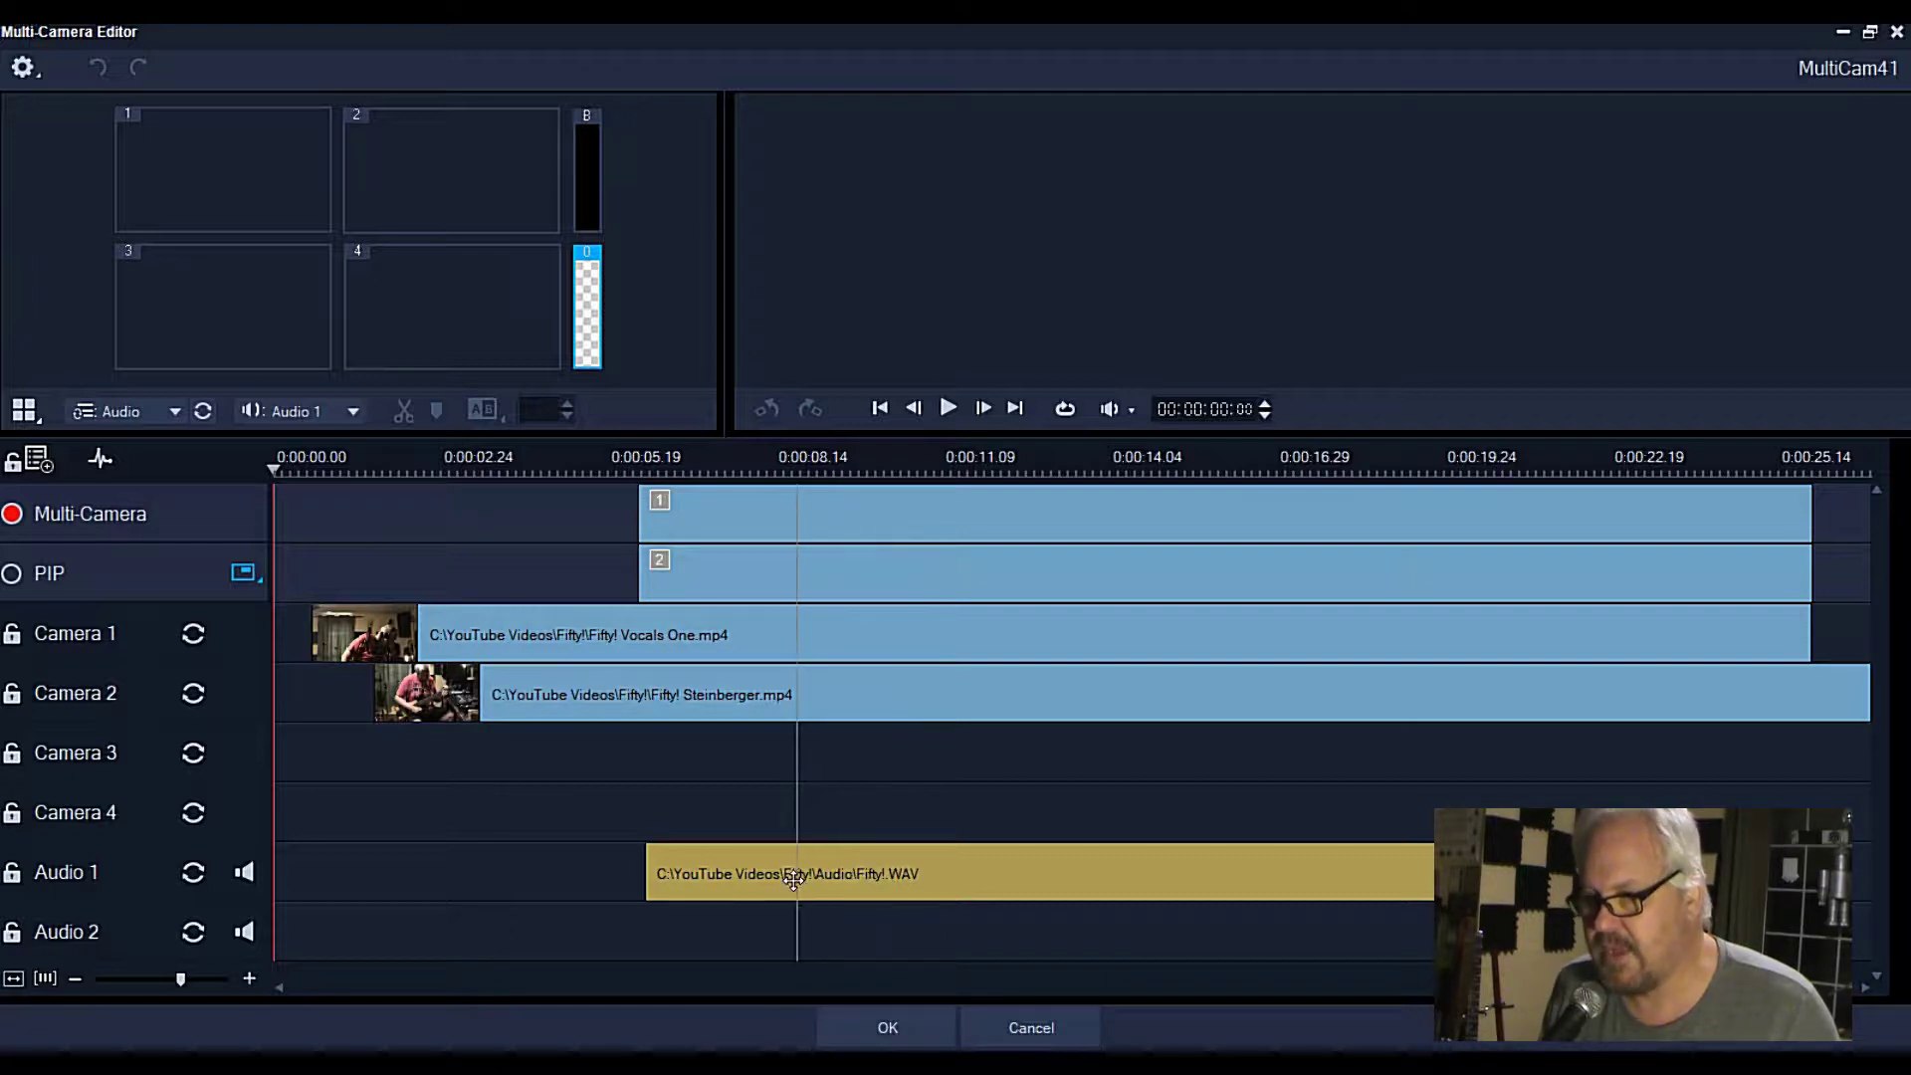
pyautogui.click(351, 409)
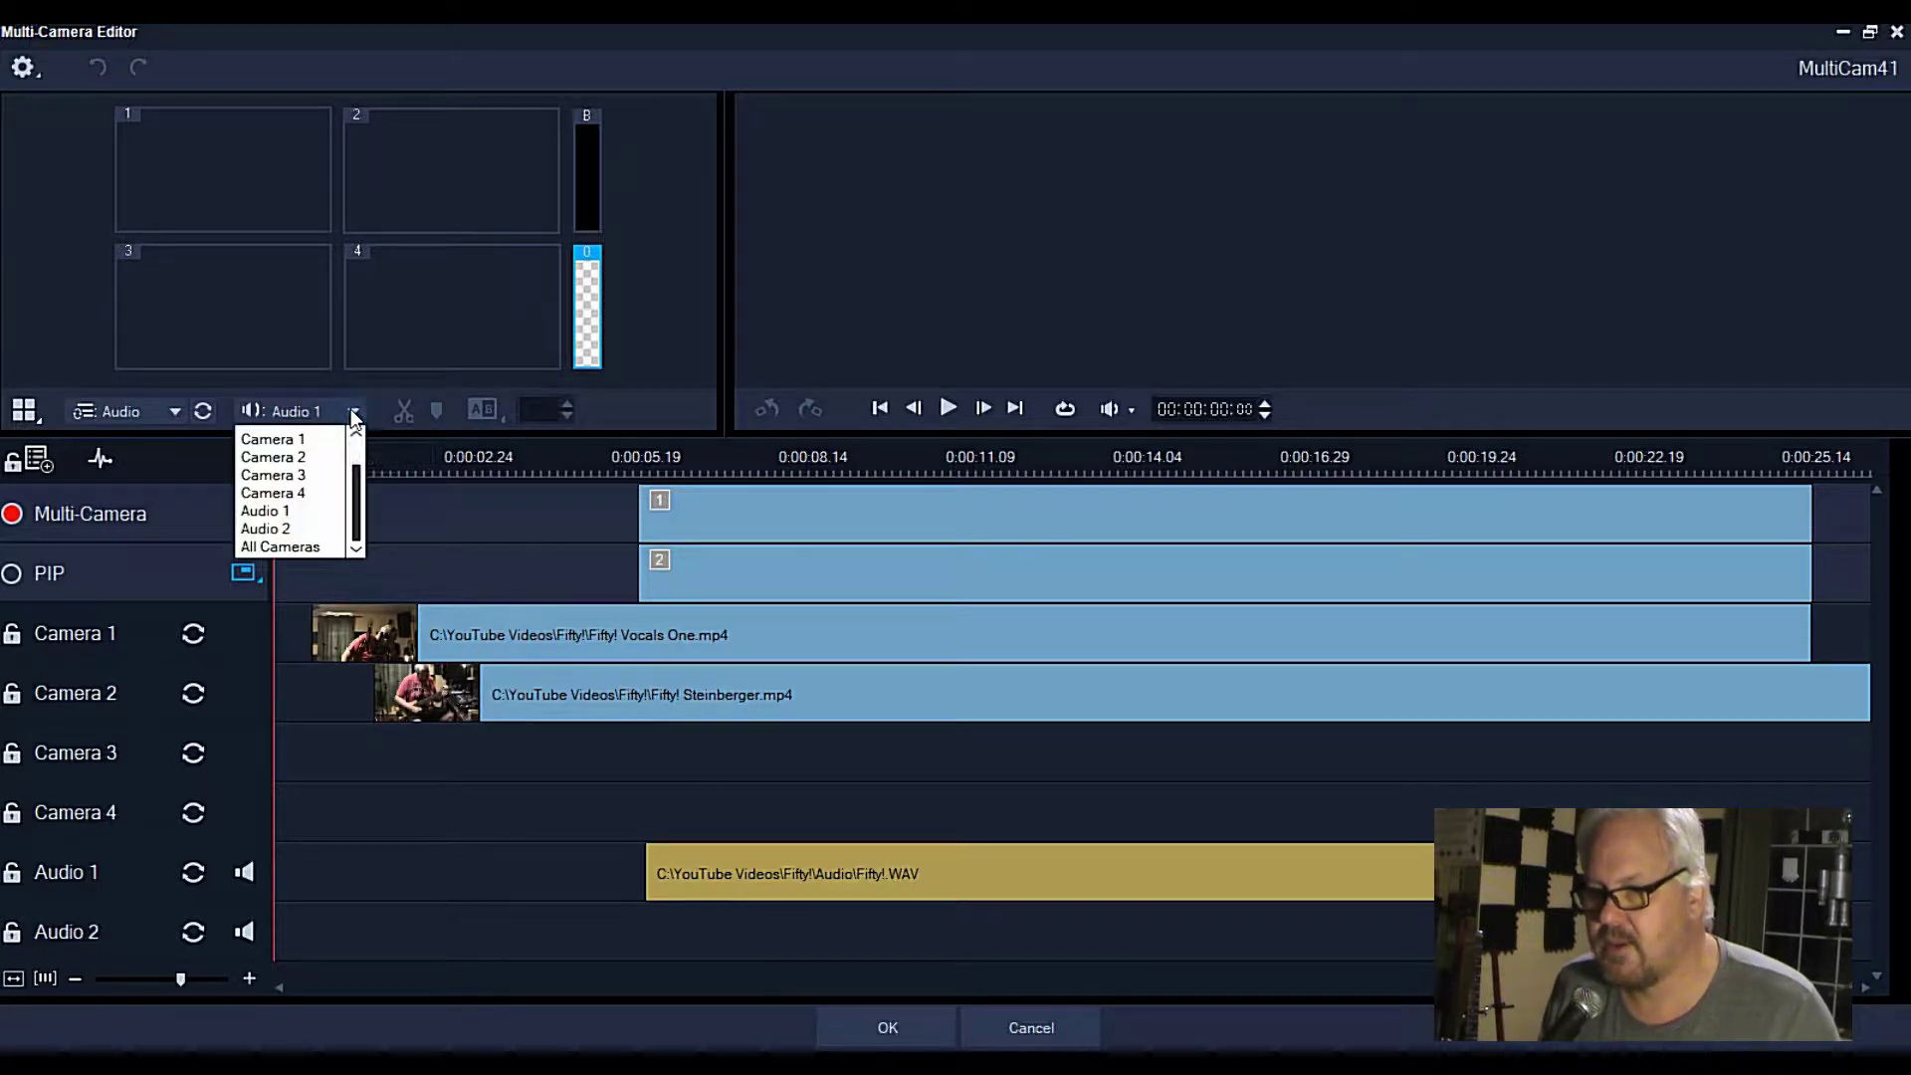
pyautogui.click(351, 409)
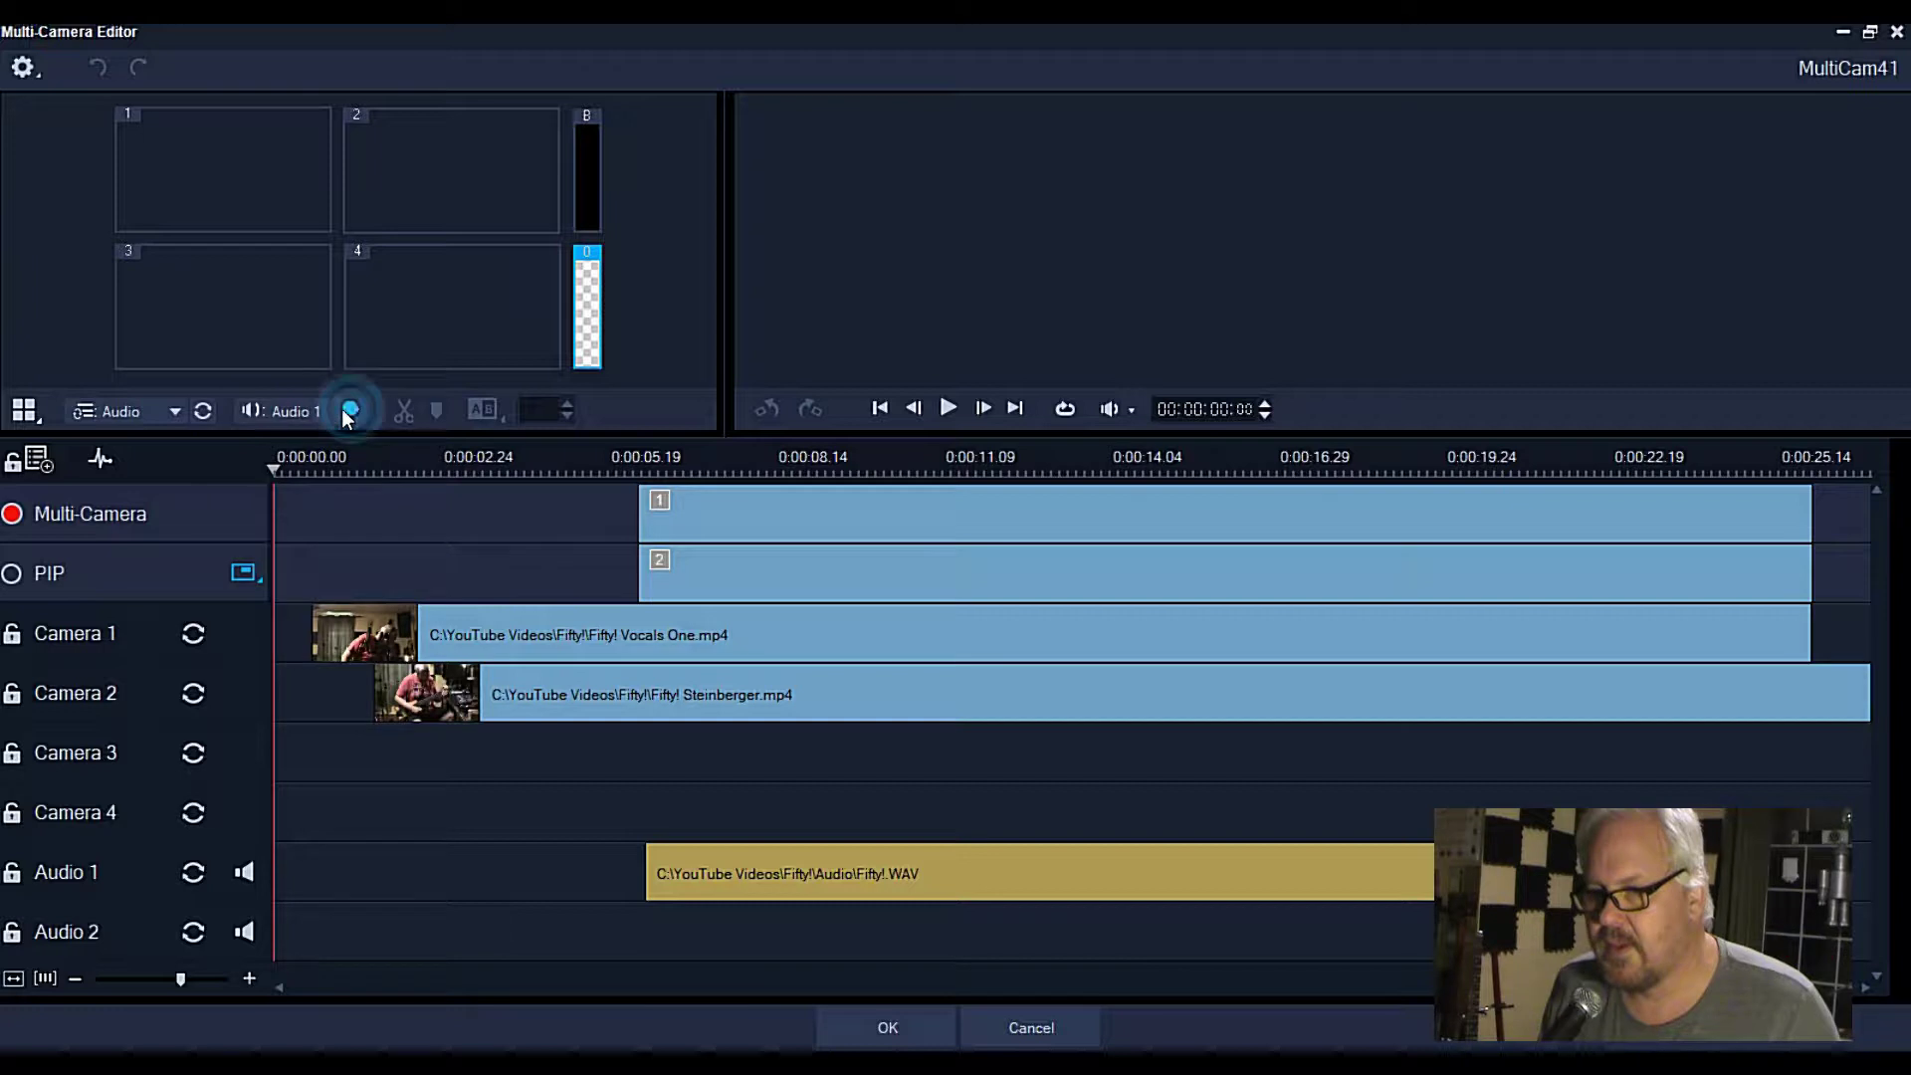
# Step: Try synchronizing the camera and audio tracks with the sync type set to Audio, and undo the synchronization
pyautogui.click(175, 414)
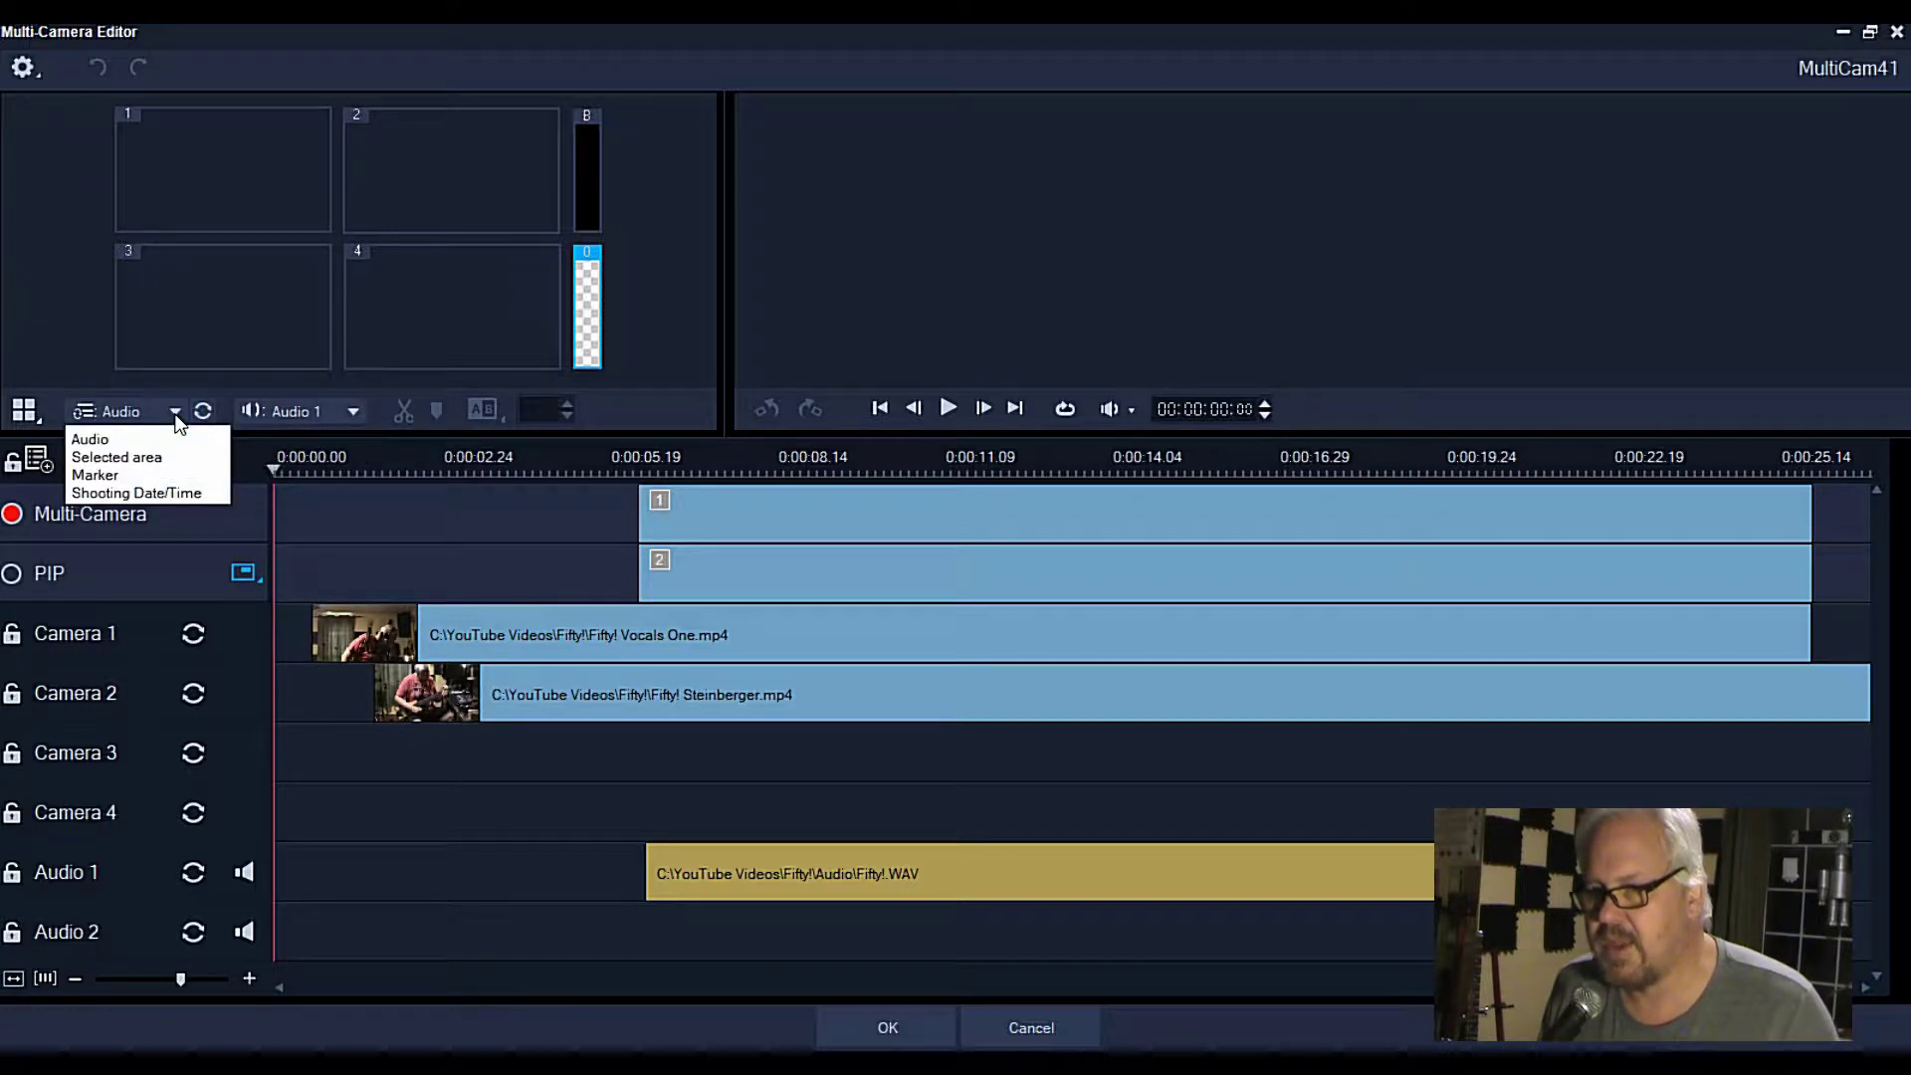
pyautogui.click(140, 444)
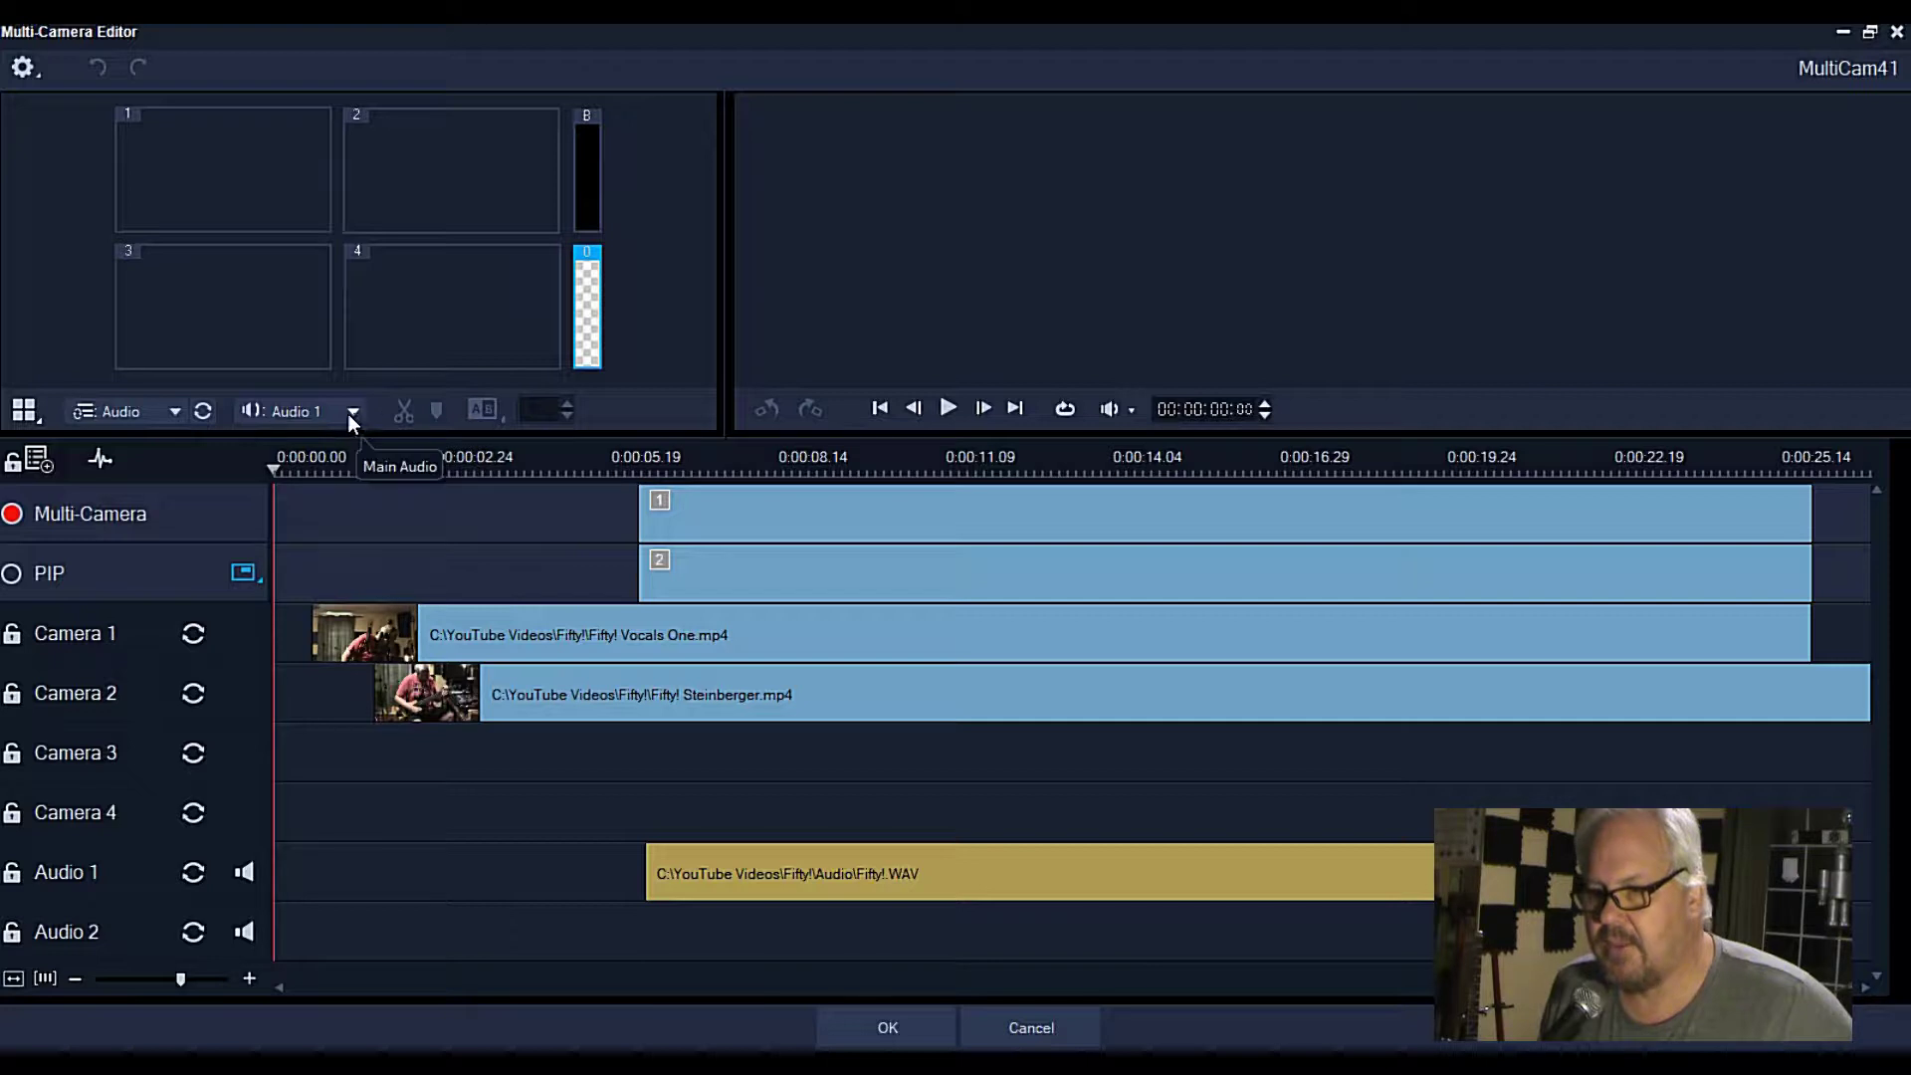
pyautogui.click(203, 413)
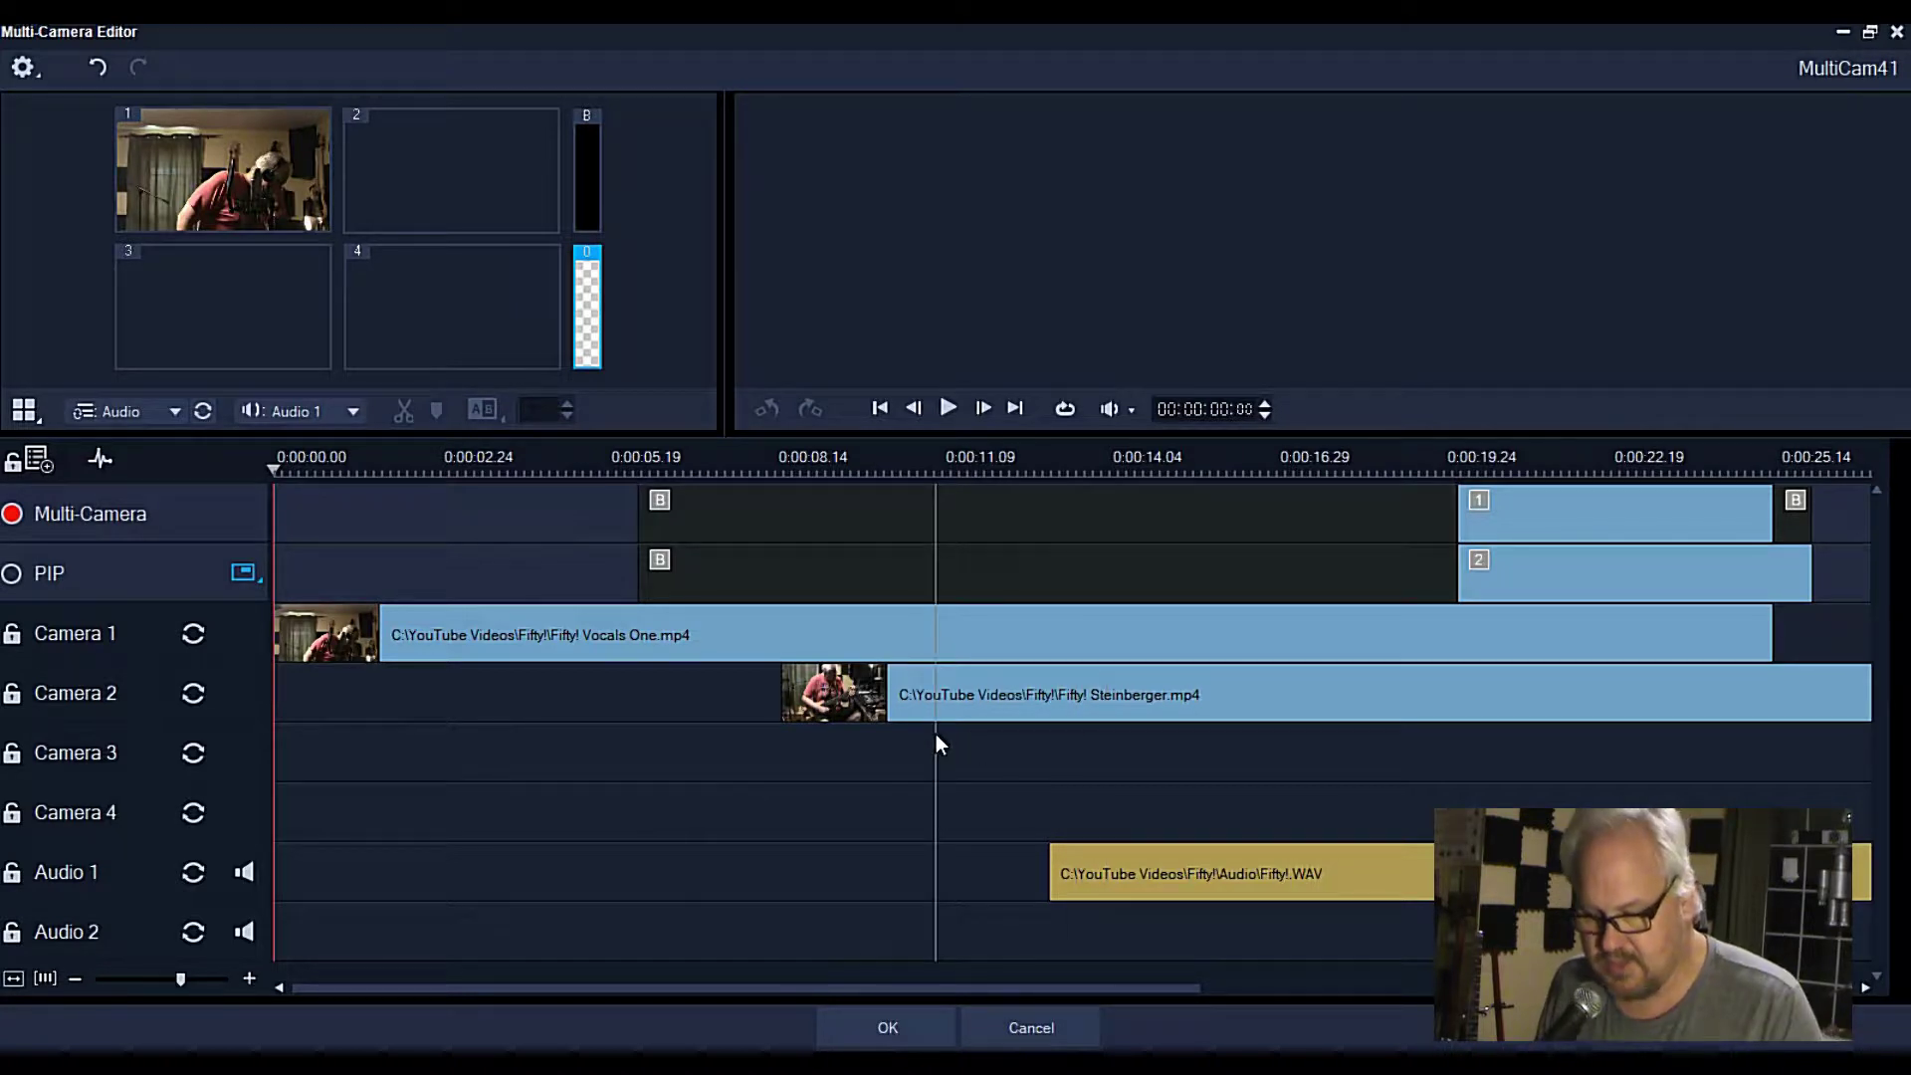
pyautogui.hotkey('ctrl', 'z')
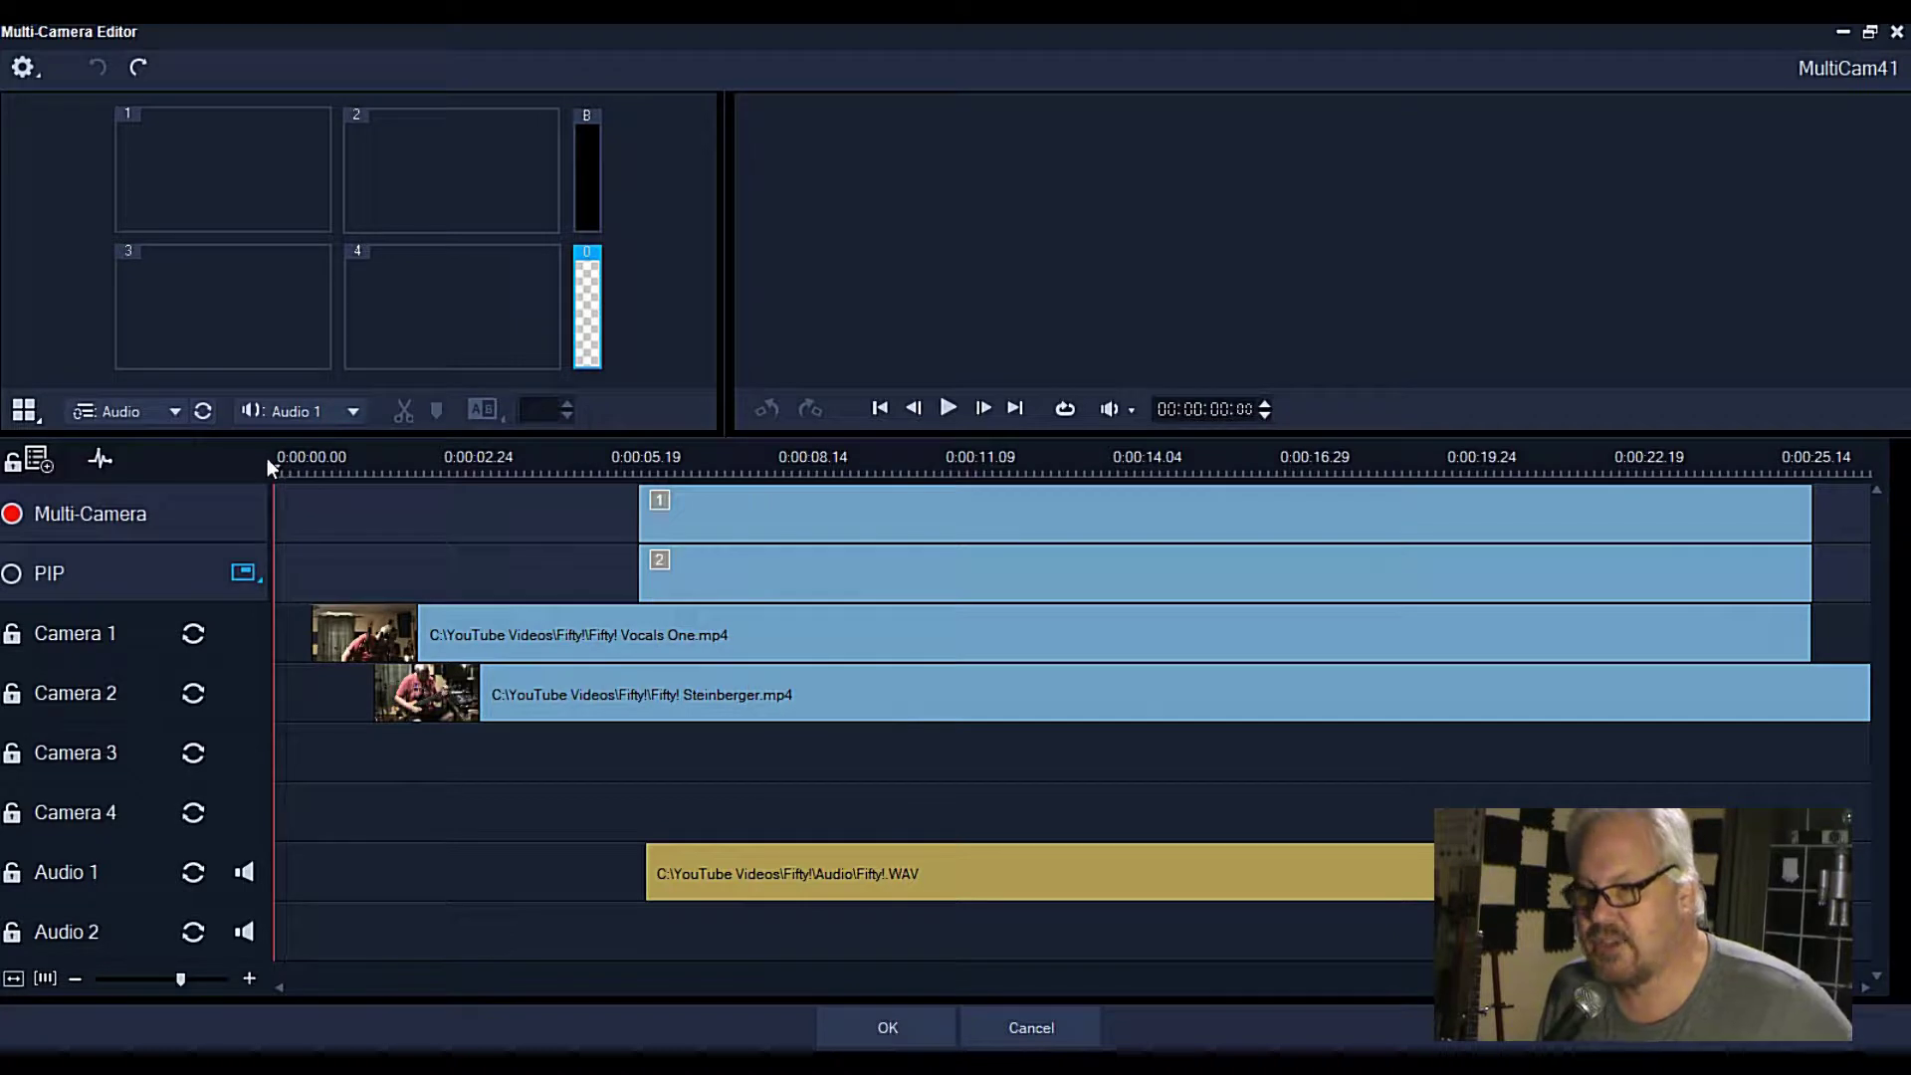
# Step: Display the track waveforms, zoom in where the Fifty! audio begins, and play that passage to check clip alignment
pyautogui.moveTo(268, 466); pyautogui.dragTo(637, 465)
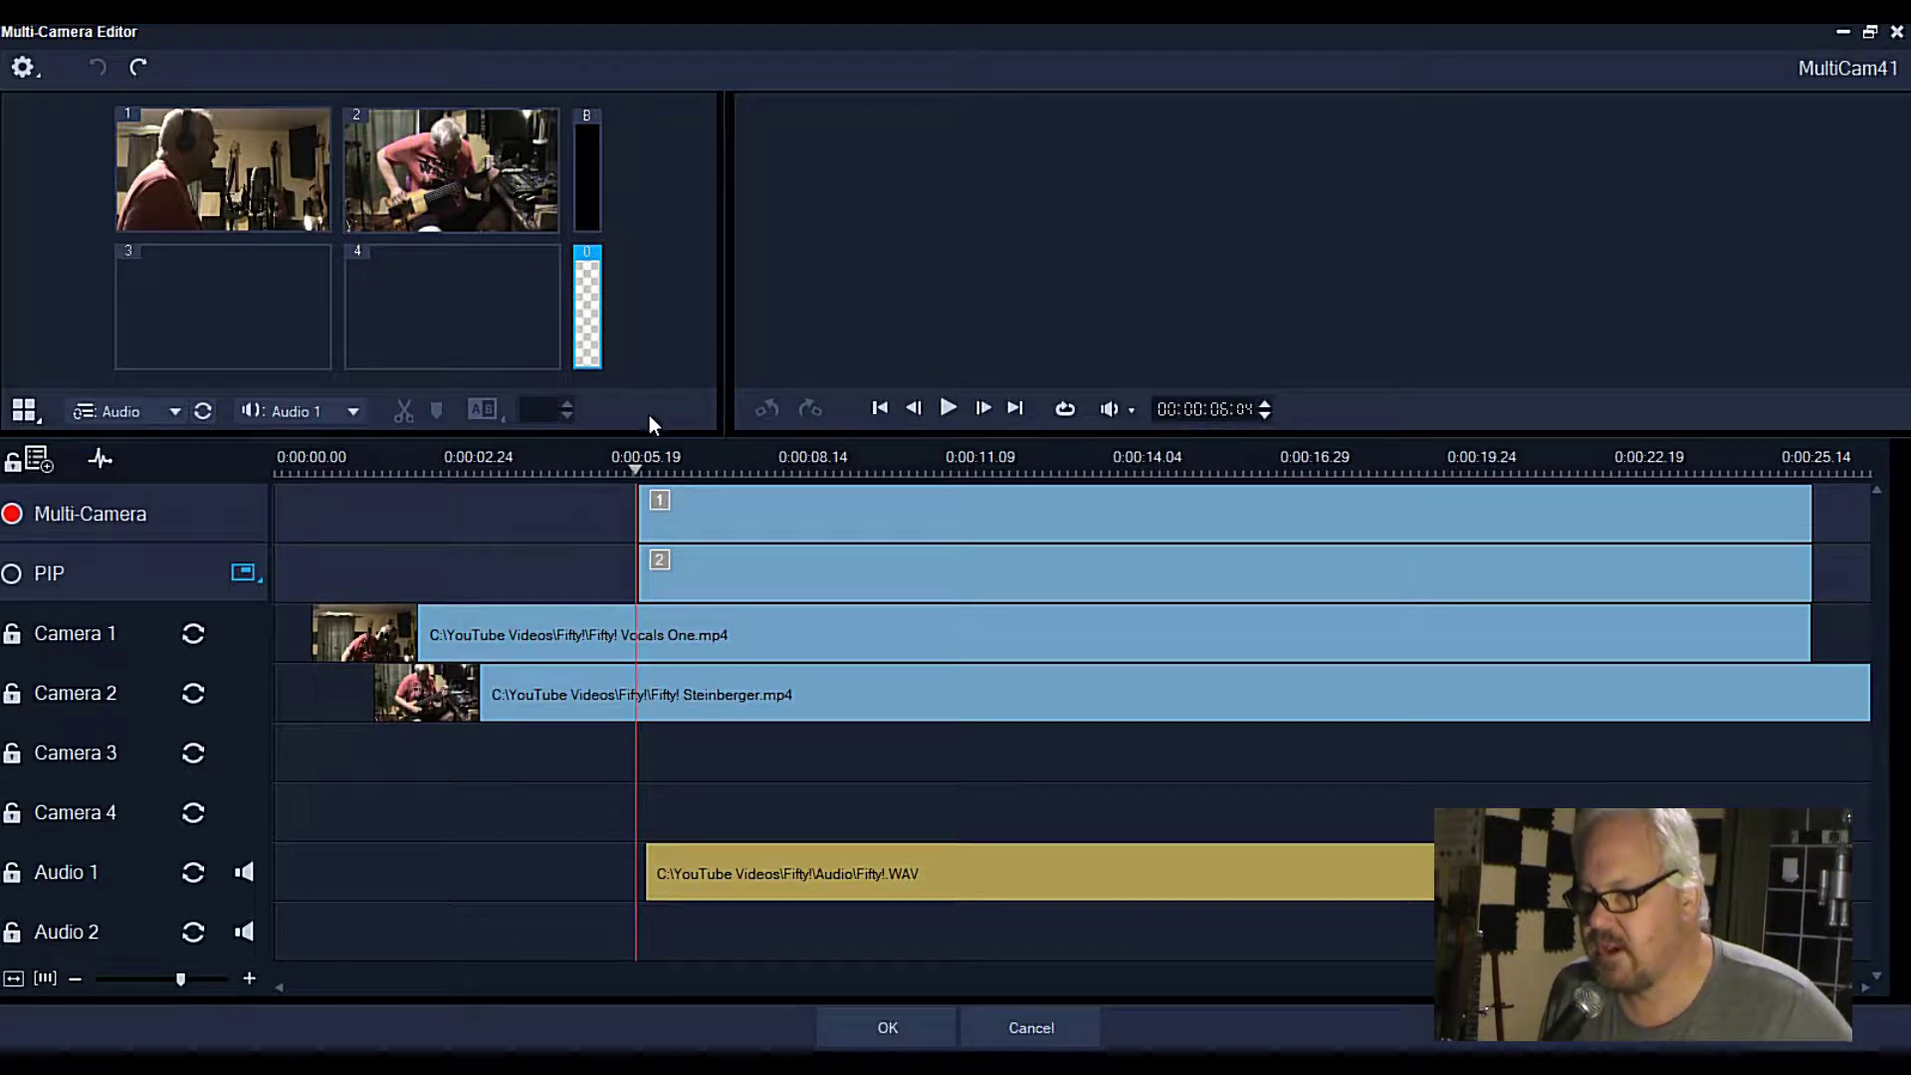
pyautogui.click(100, 459)
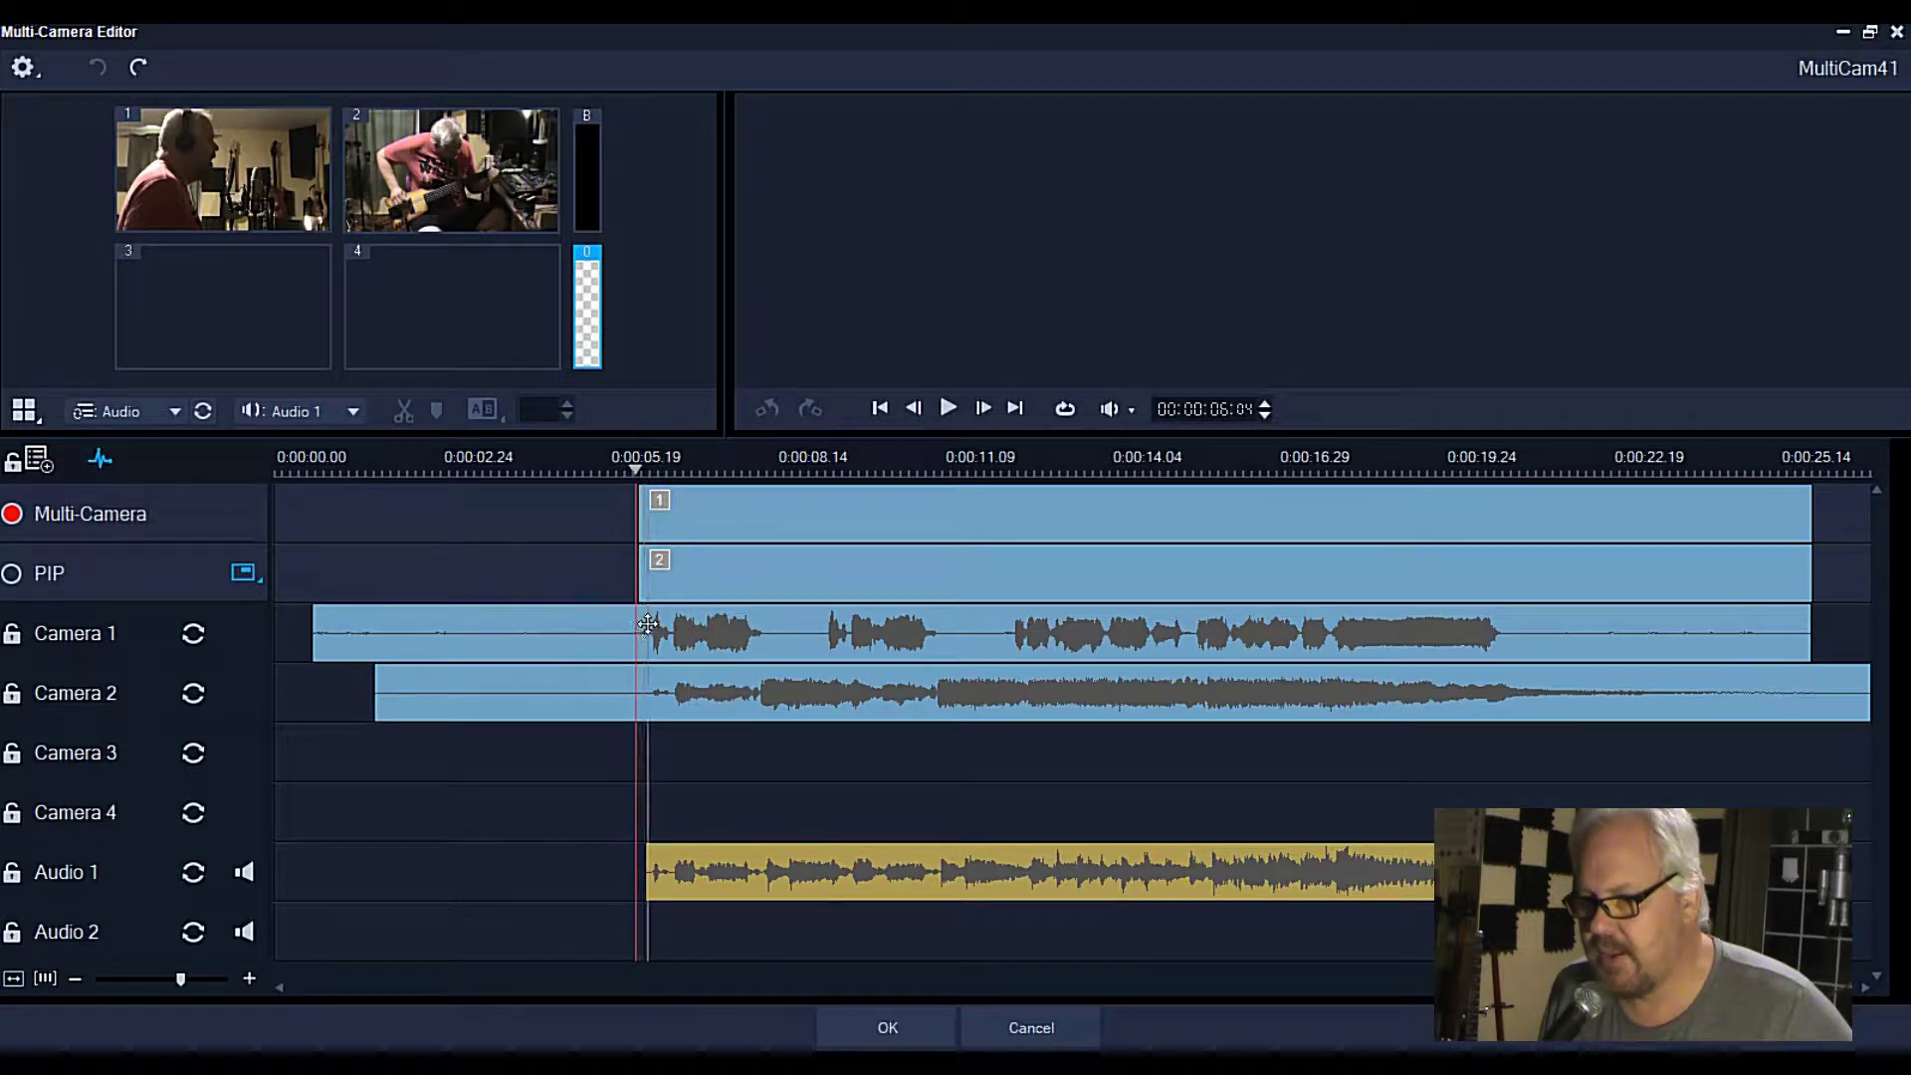
pyautogui.moveTo(636, 468)
pyautogui.mouseDown()
pyautogui.moveTo(661, 465)
pyautogui.moveTo(639, 465)
pyautogui.mouseUp()
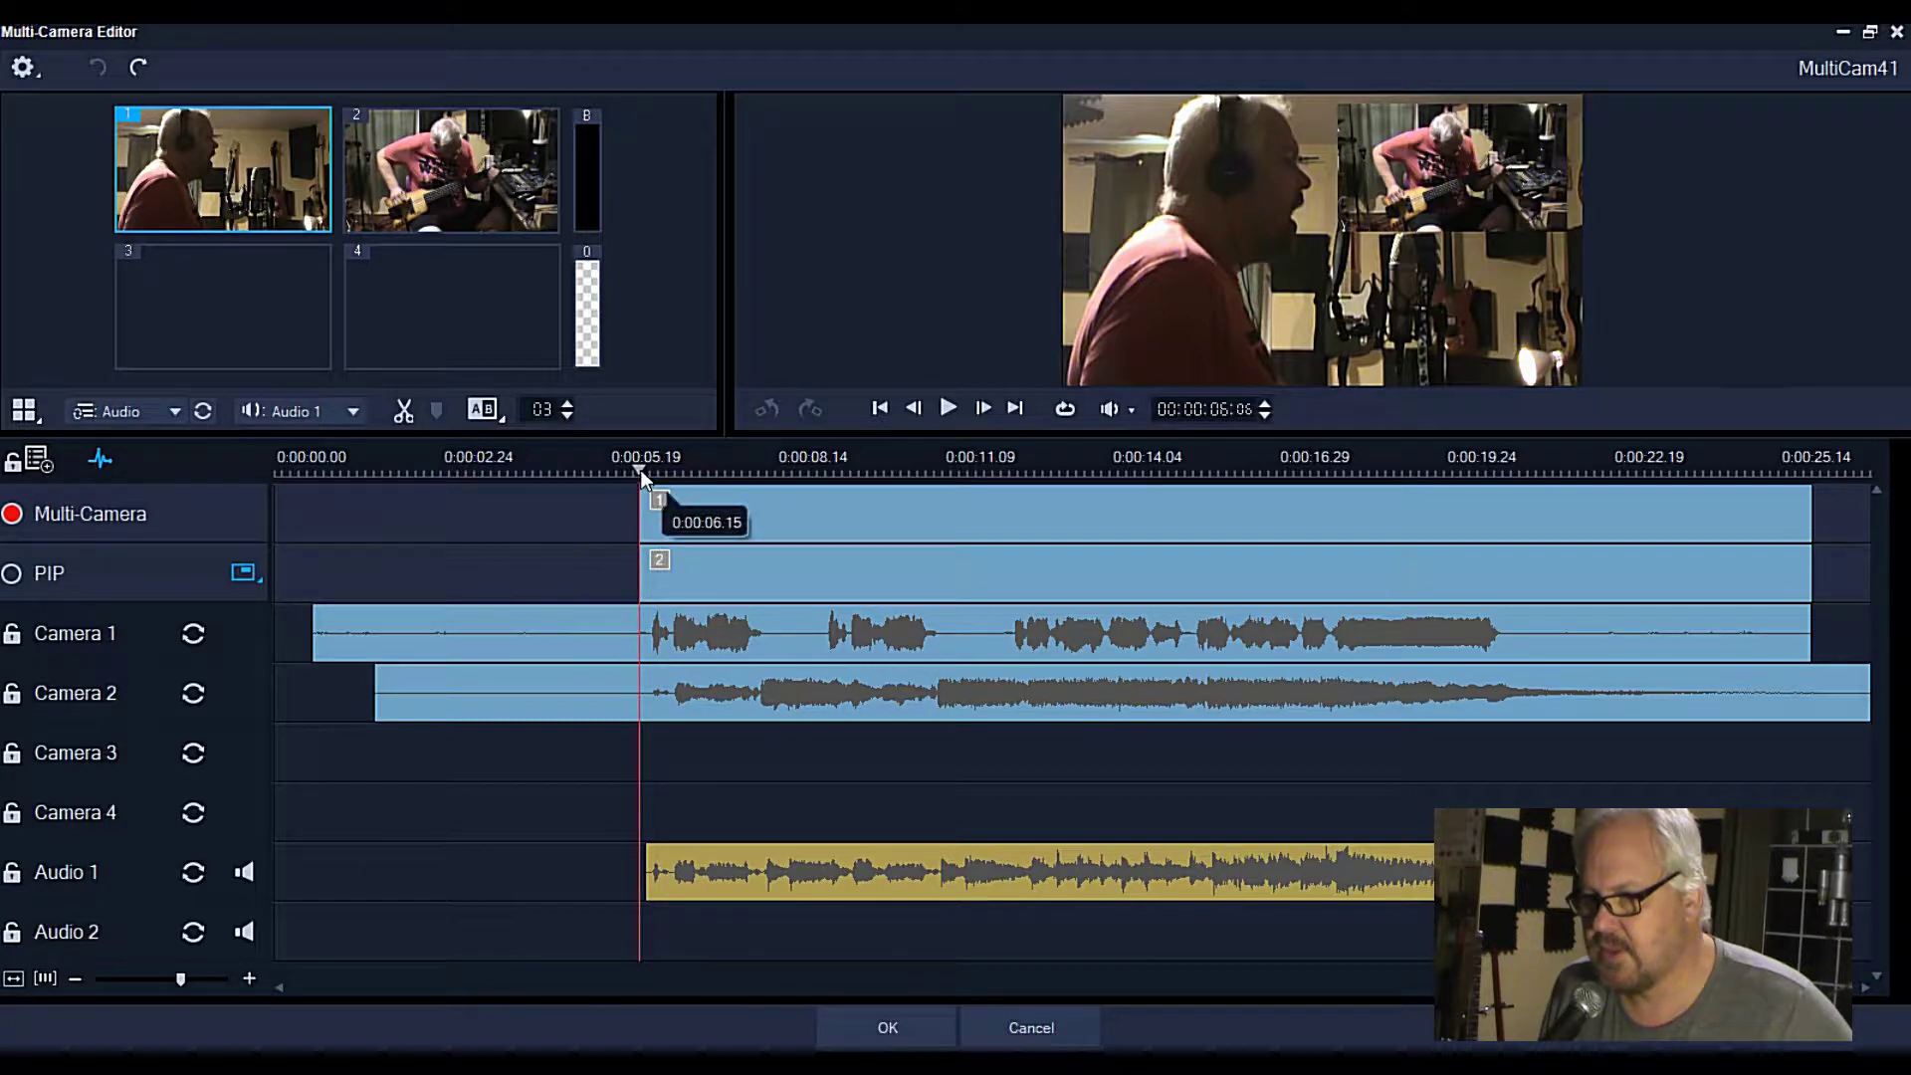
pyautogui.click(649, 469)
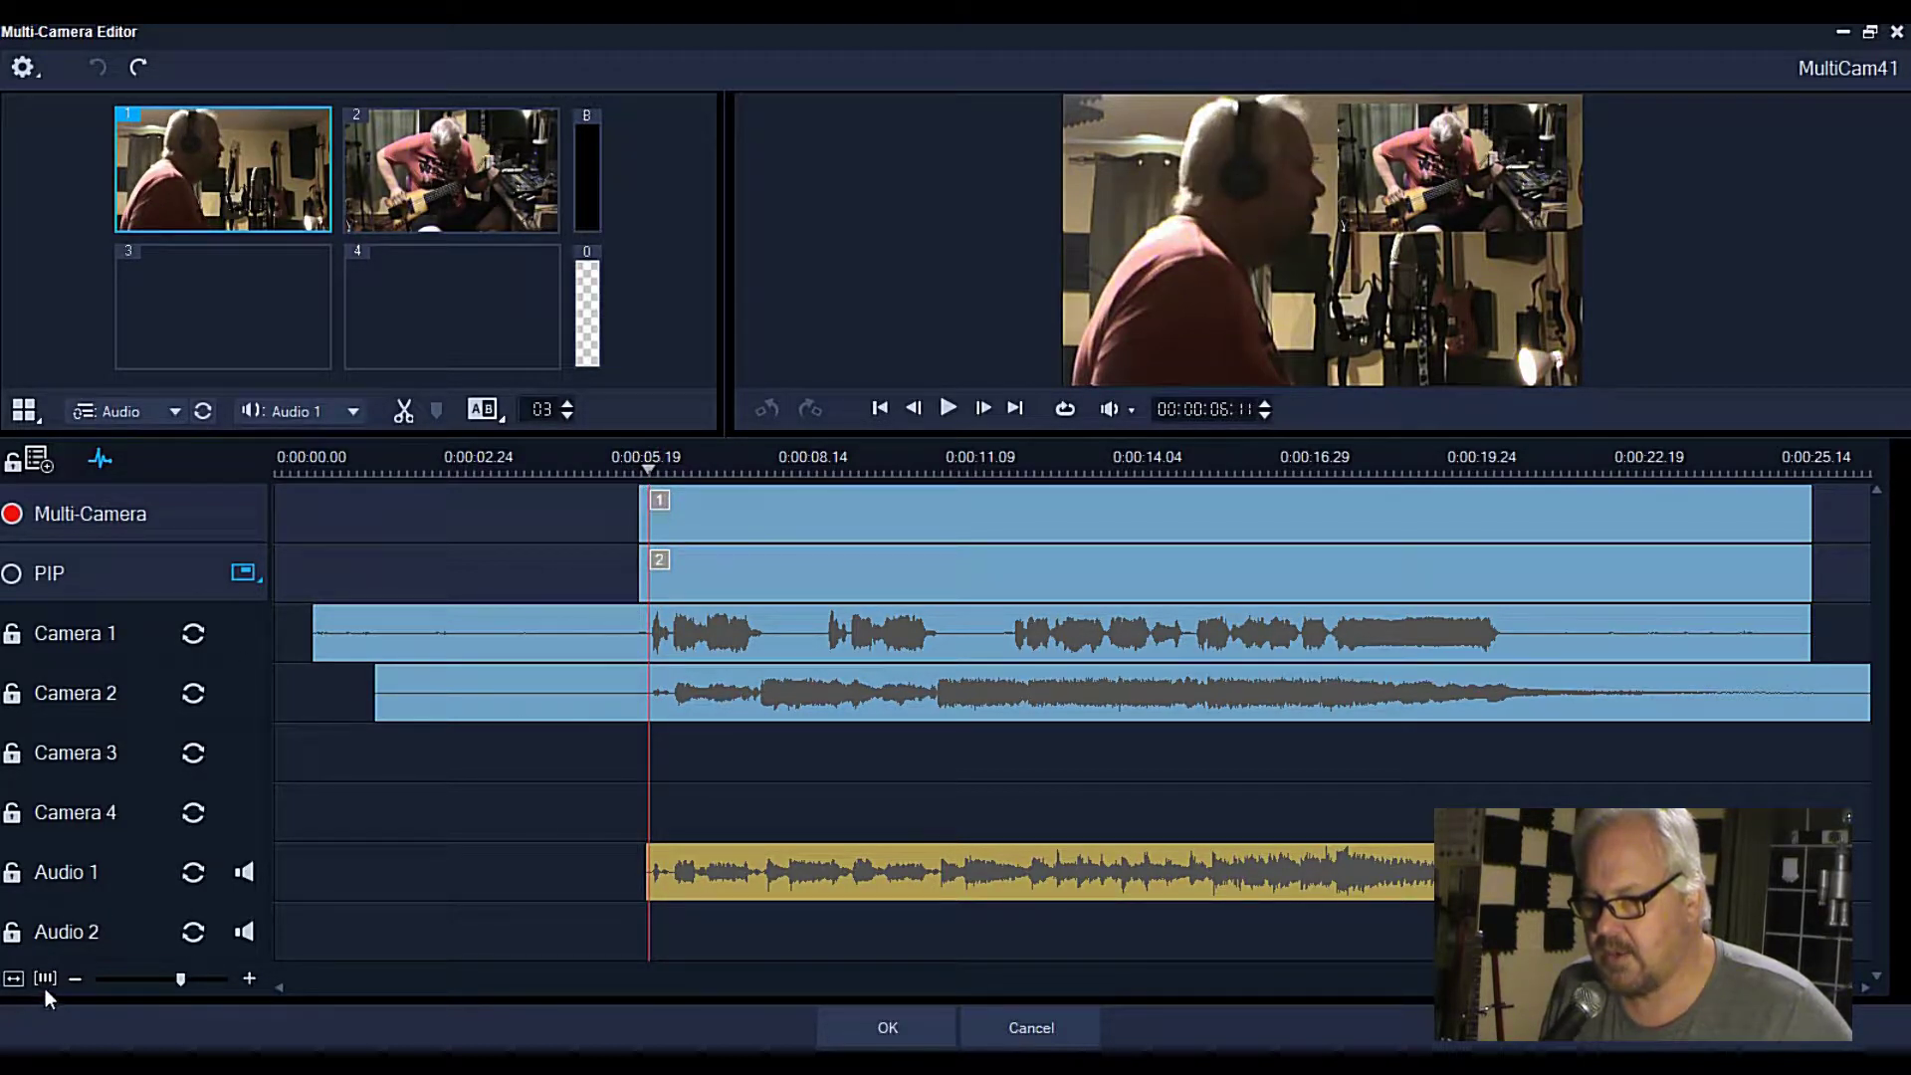
pyautogui.moveTo(183, 985); pyautogui.dragTo(229, 985)
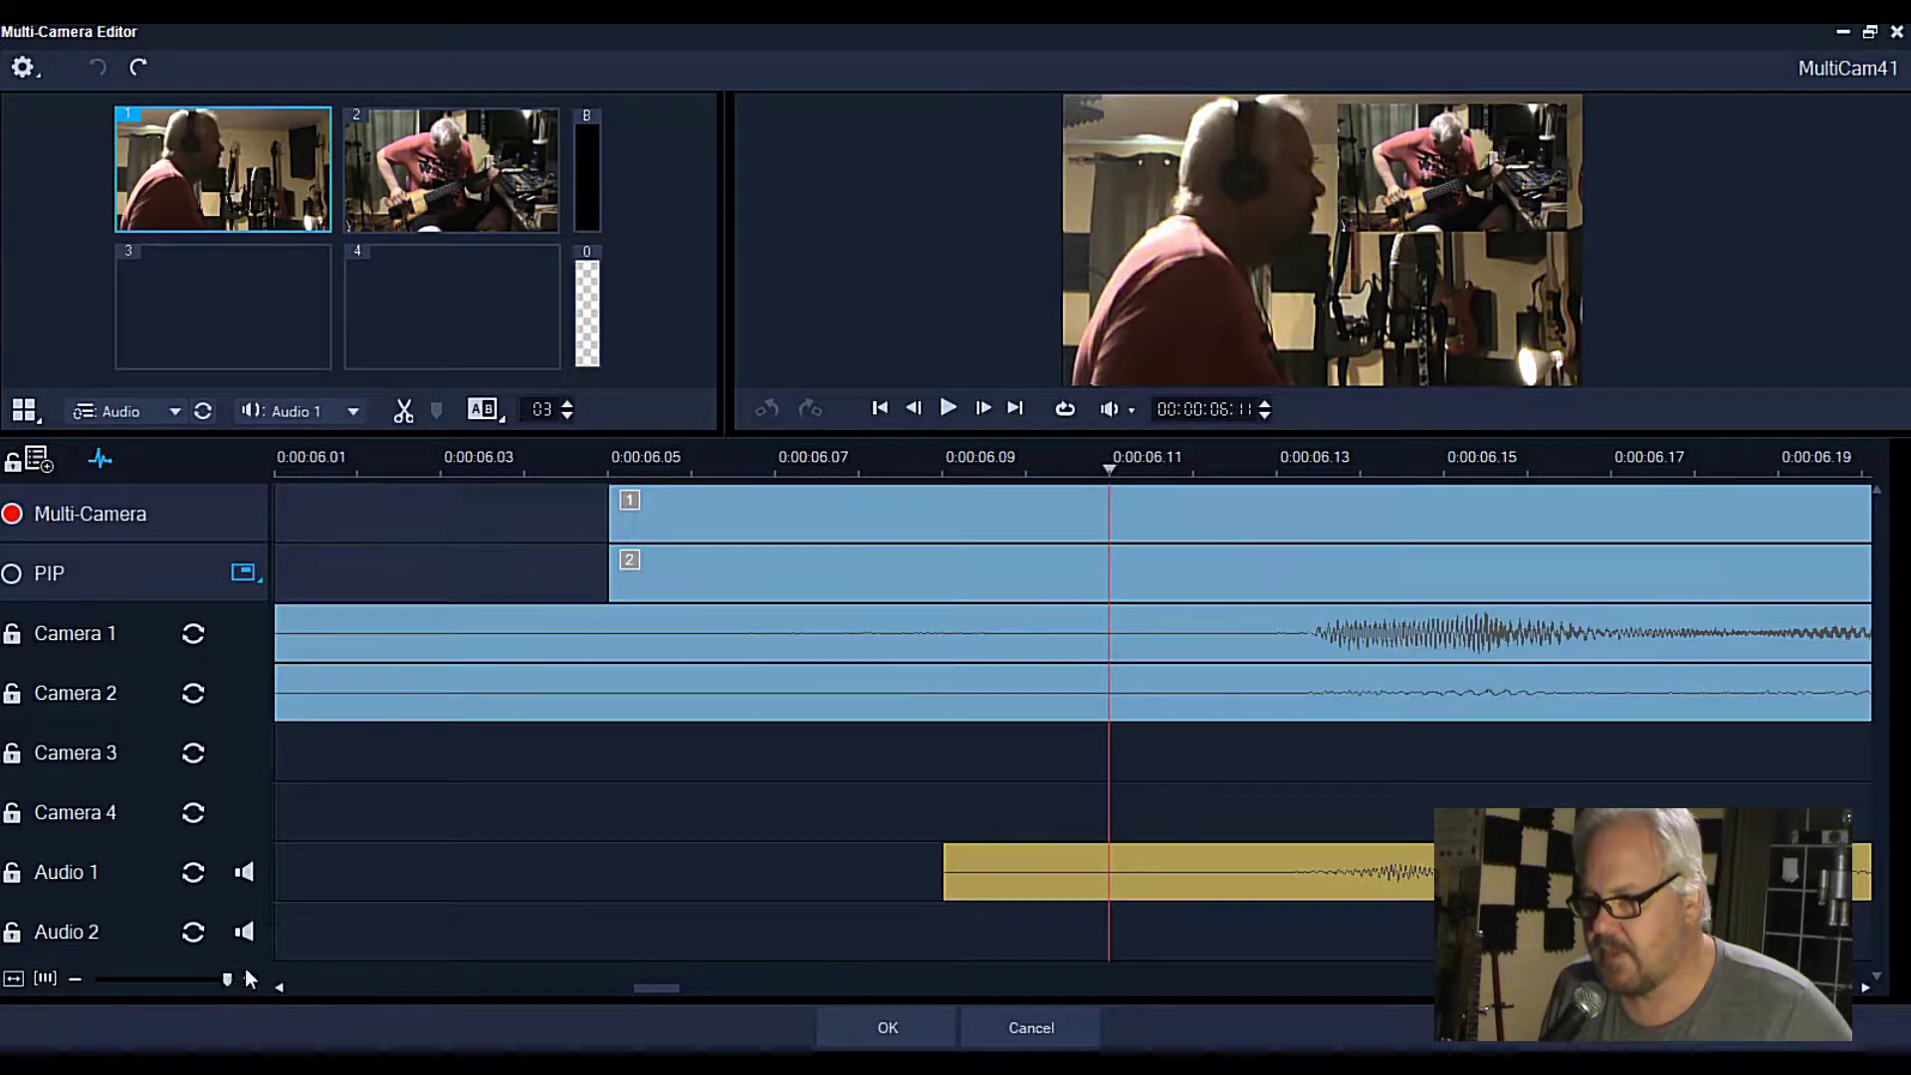
pyautogui.click(948, 409)
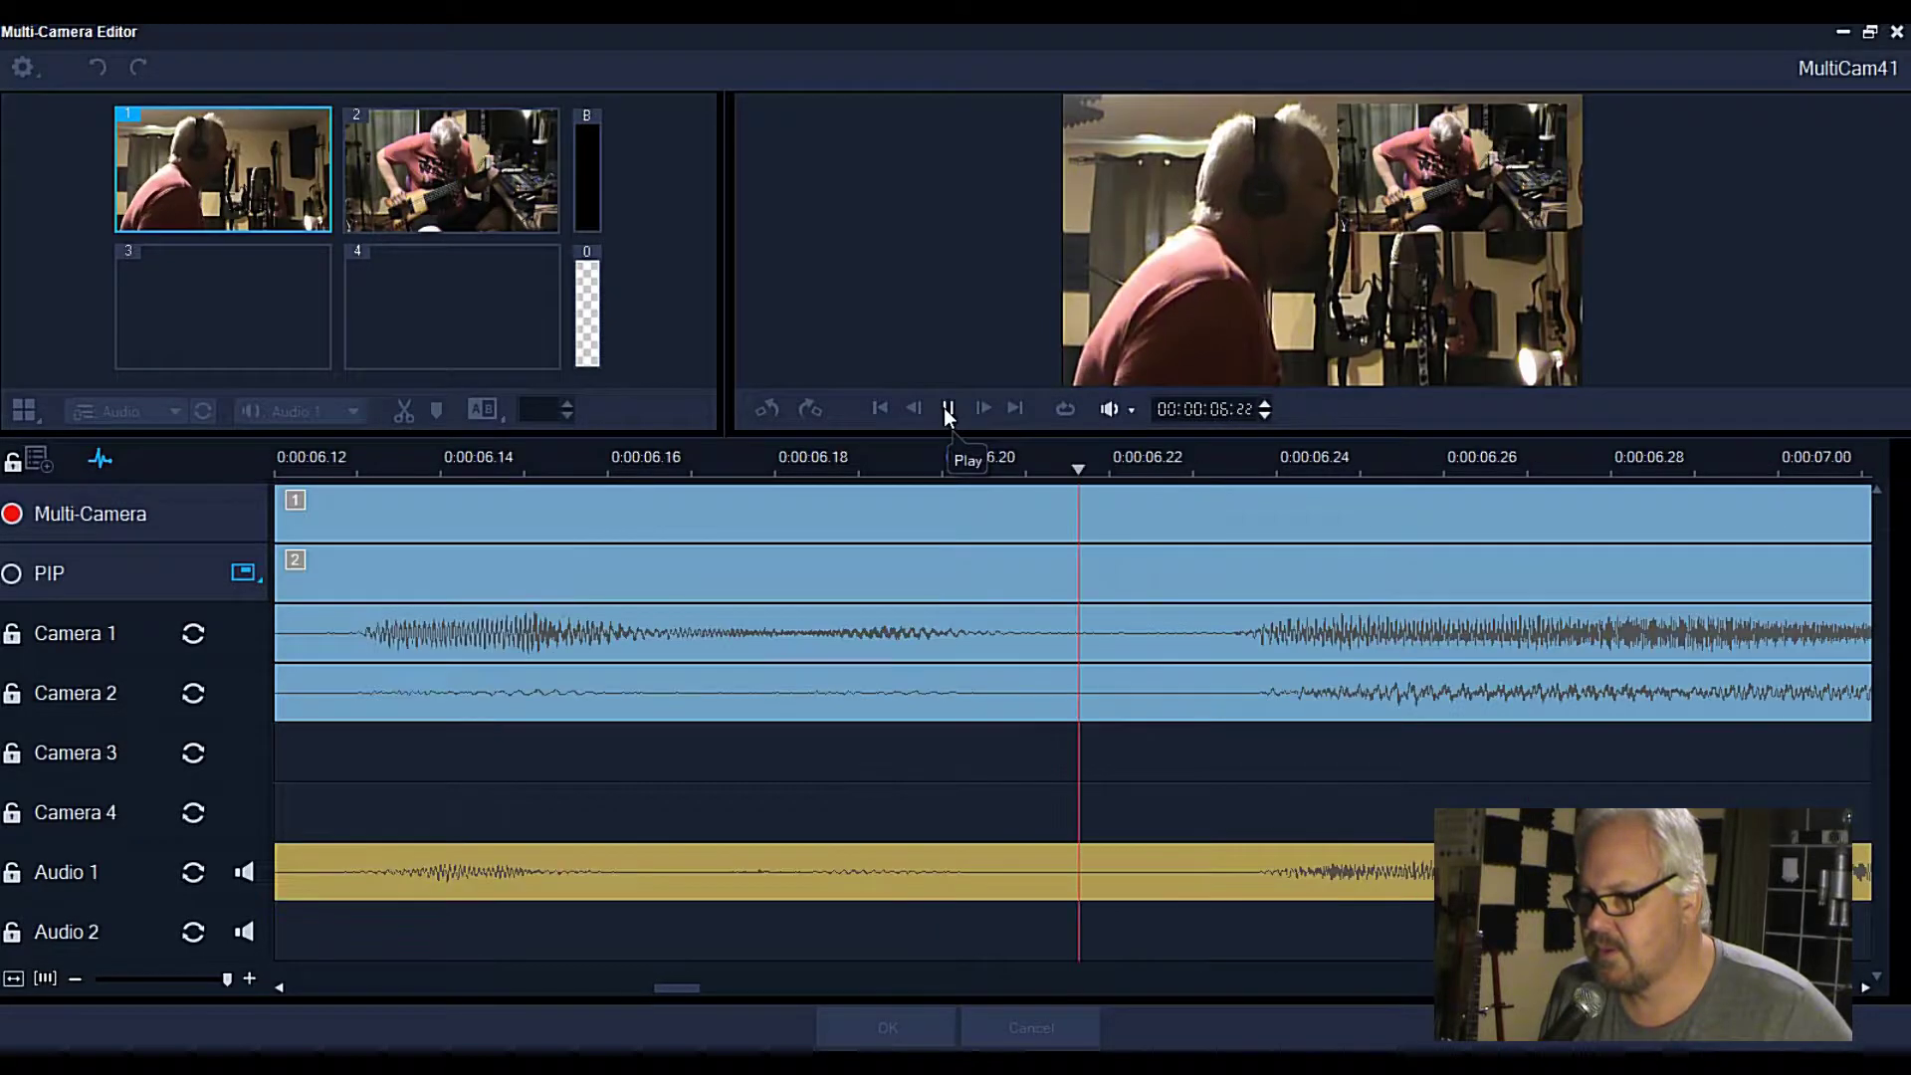
pyautogui.click(944, 408)
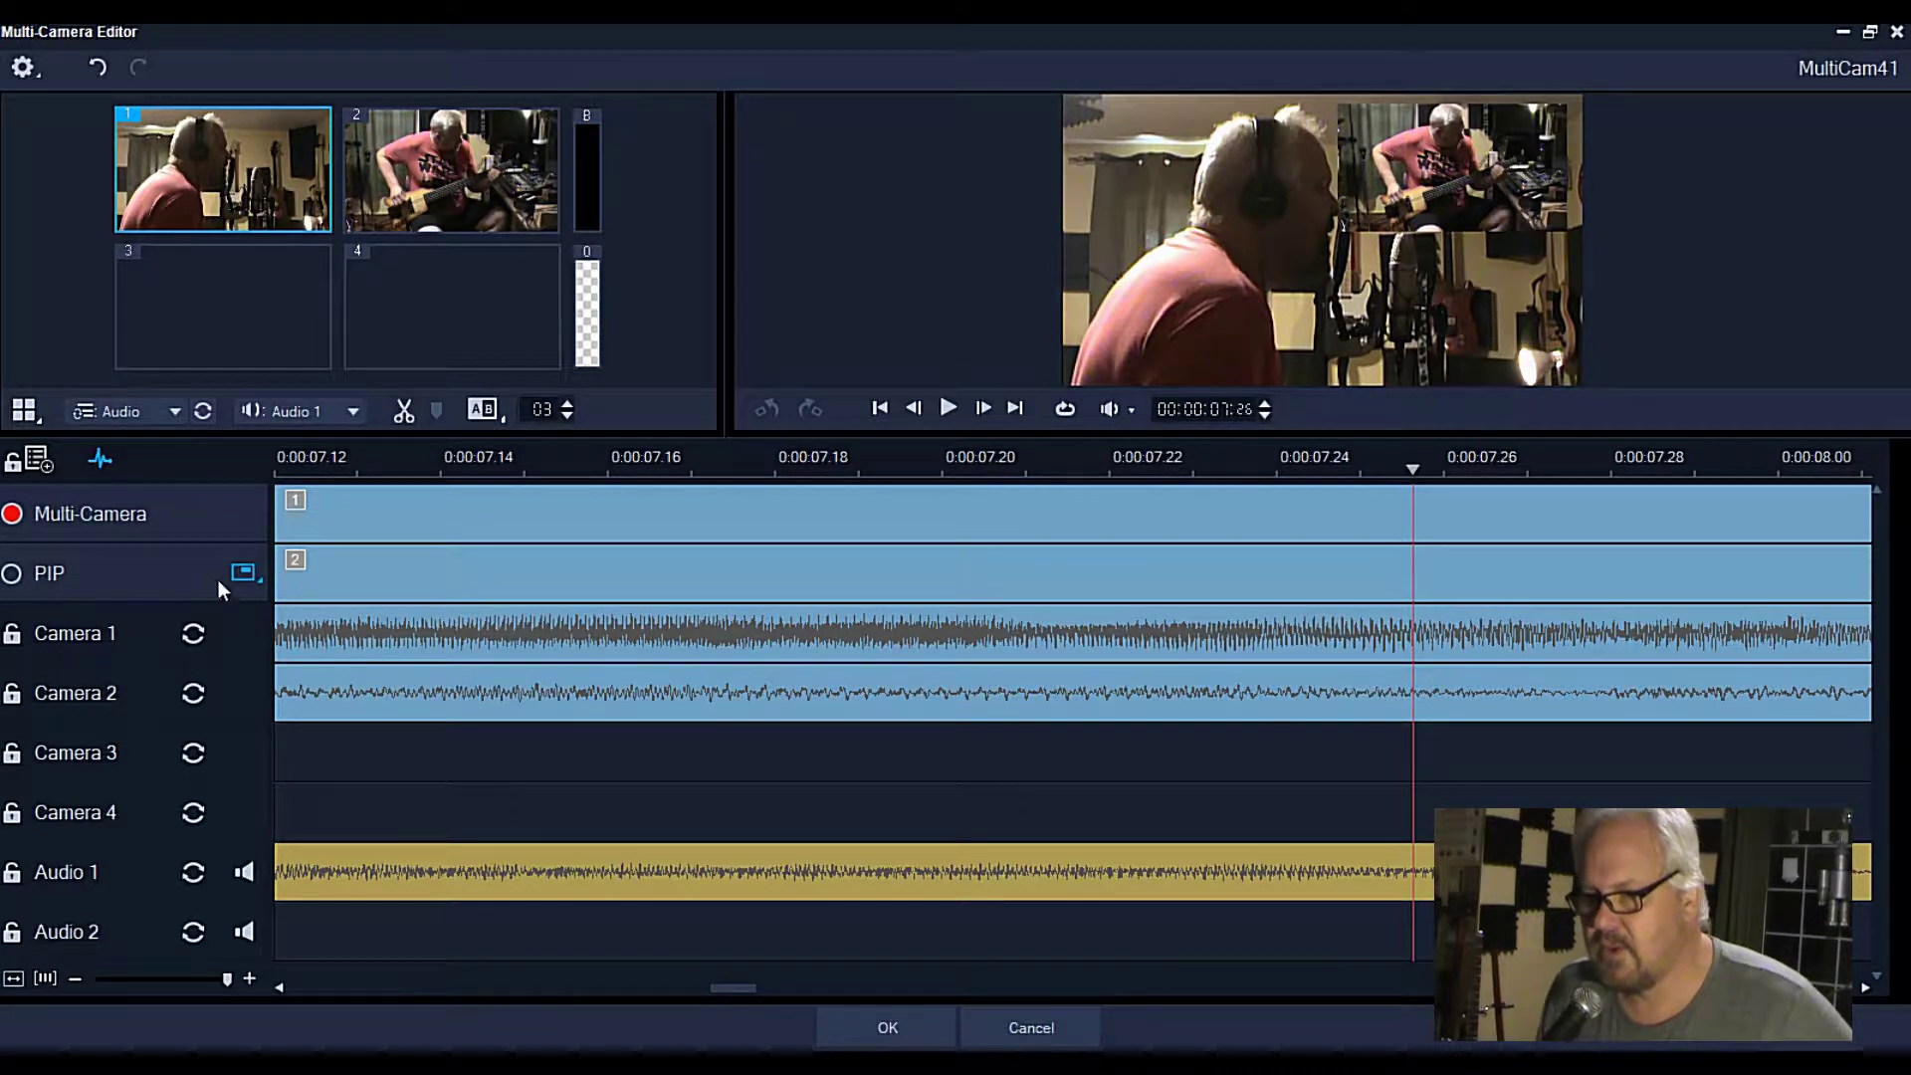
# Step: Review the PIP position options and close the Multi-Camera Editor without saving changes
pyautogui.click(243, 571)
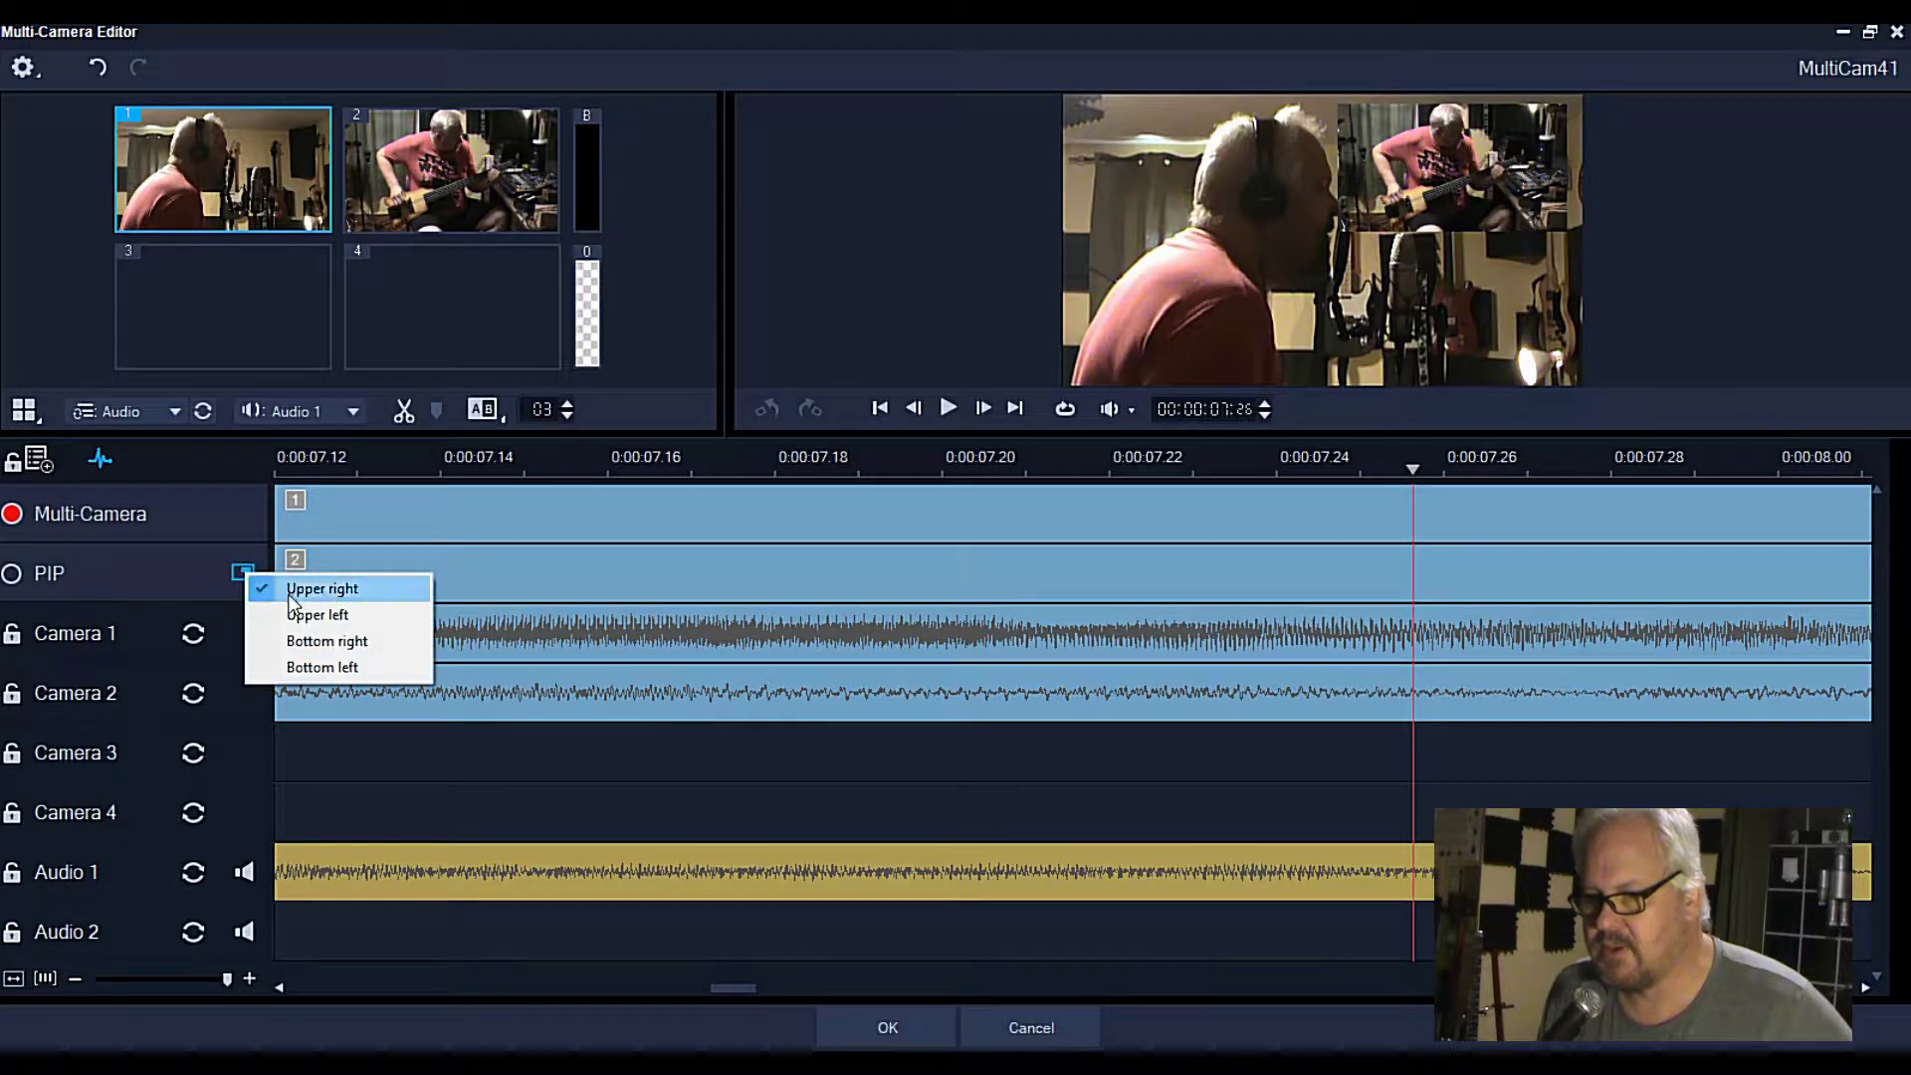
pyautogui.click(836, 237)
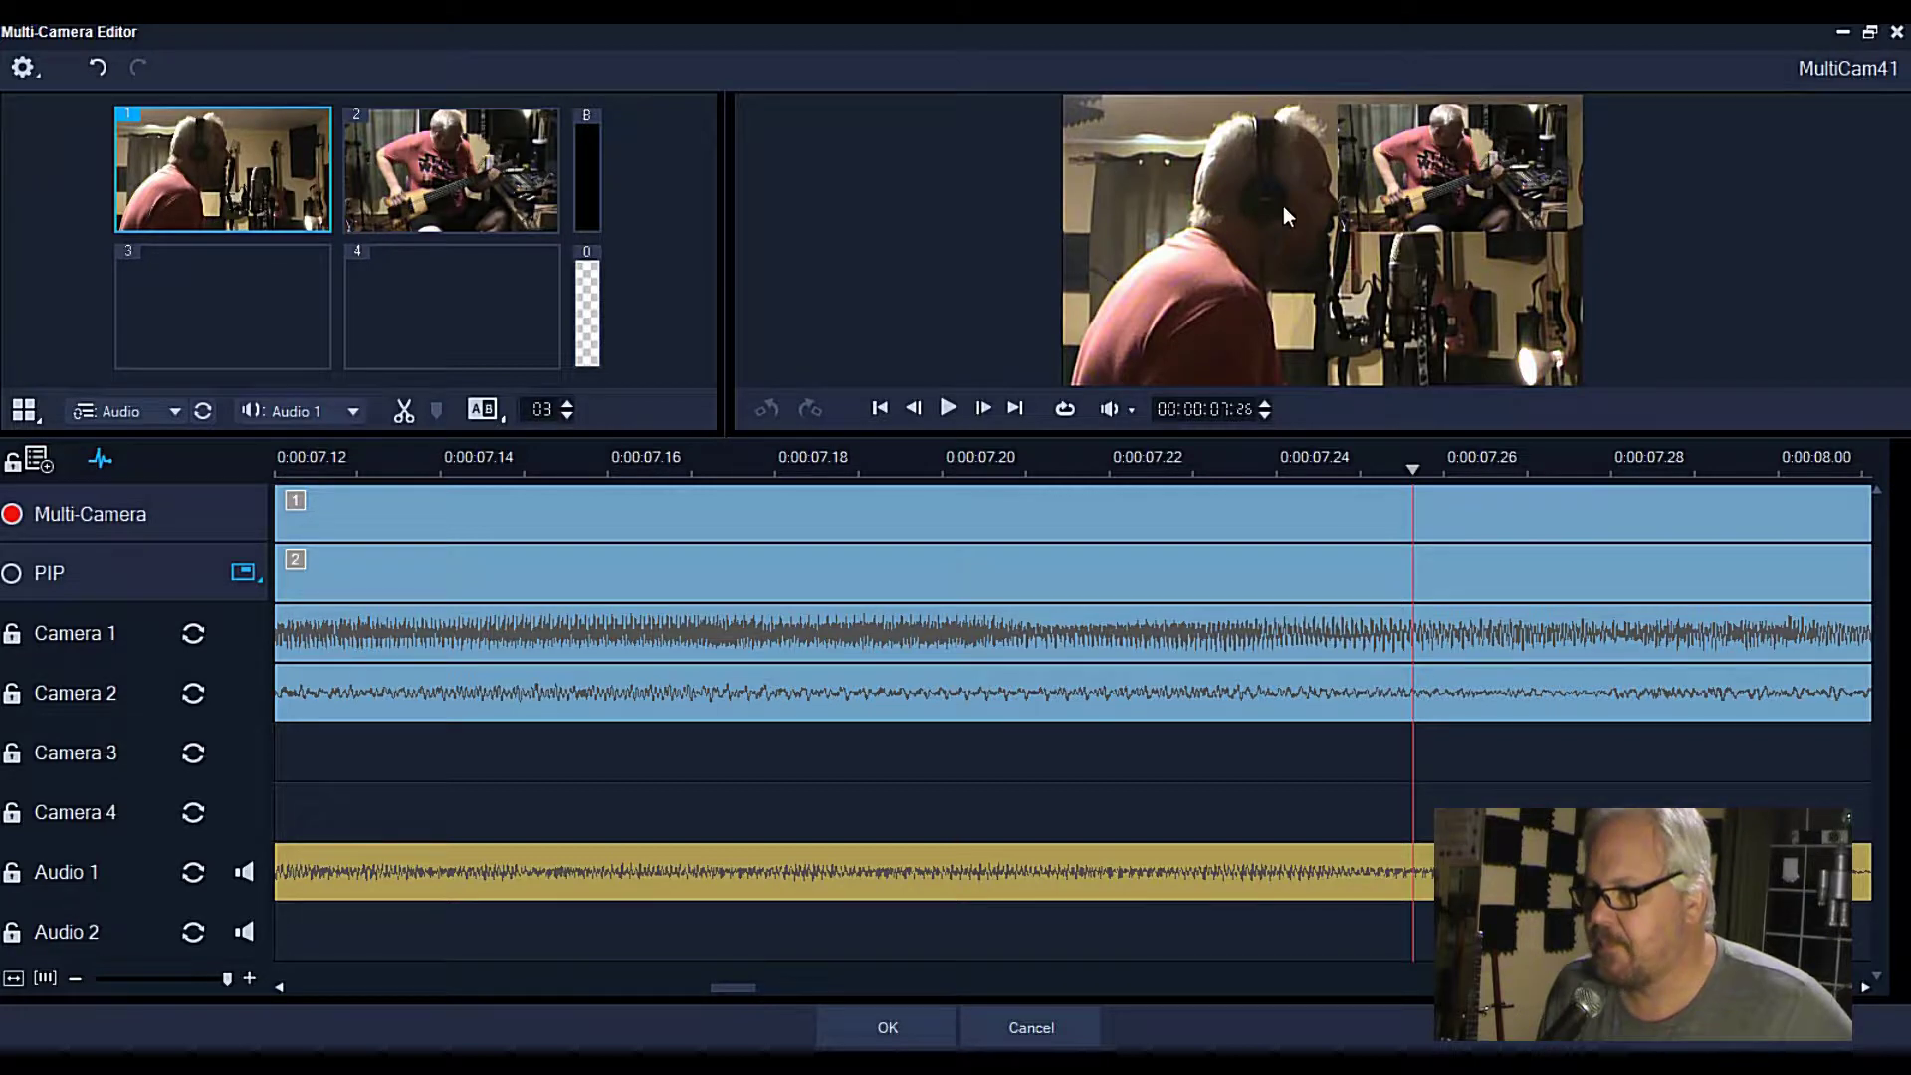
pyautogui.click(1031, 1028)
# Step: Place MultiCam41.vsp at the start of the Video track, play the opening seconds, and return the playhead to the start
pyautogui.click(980, 597)
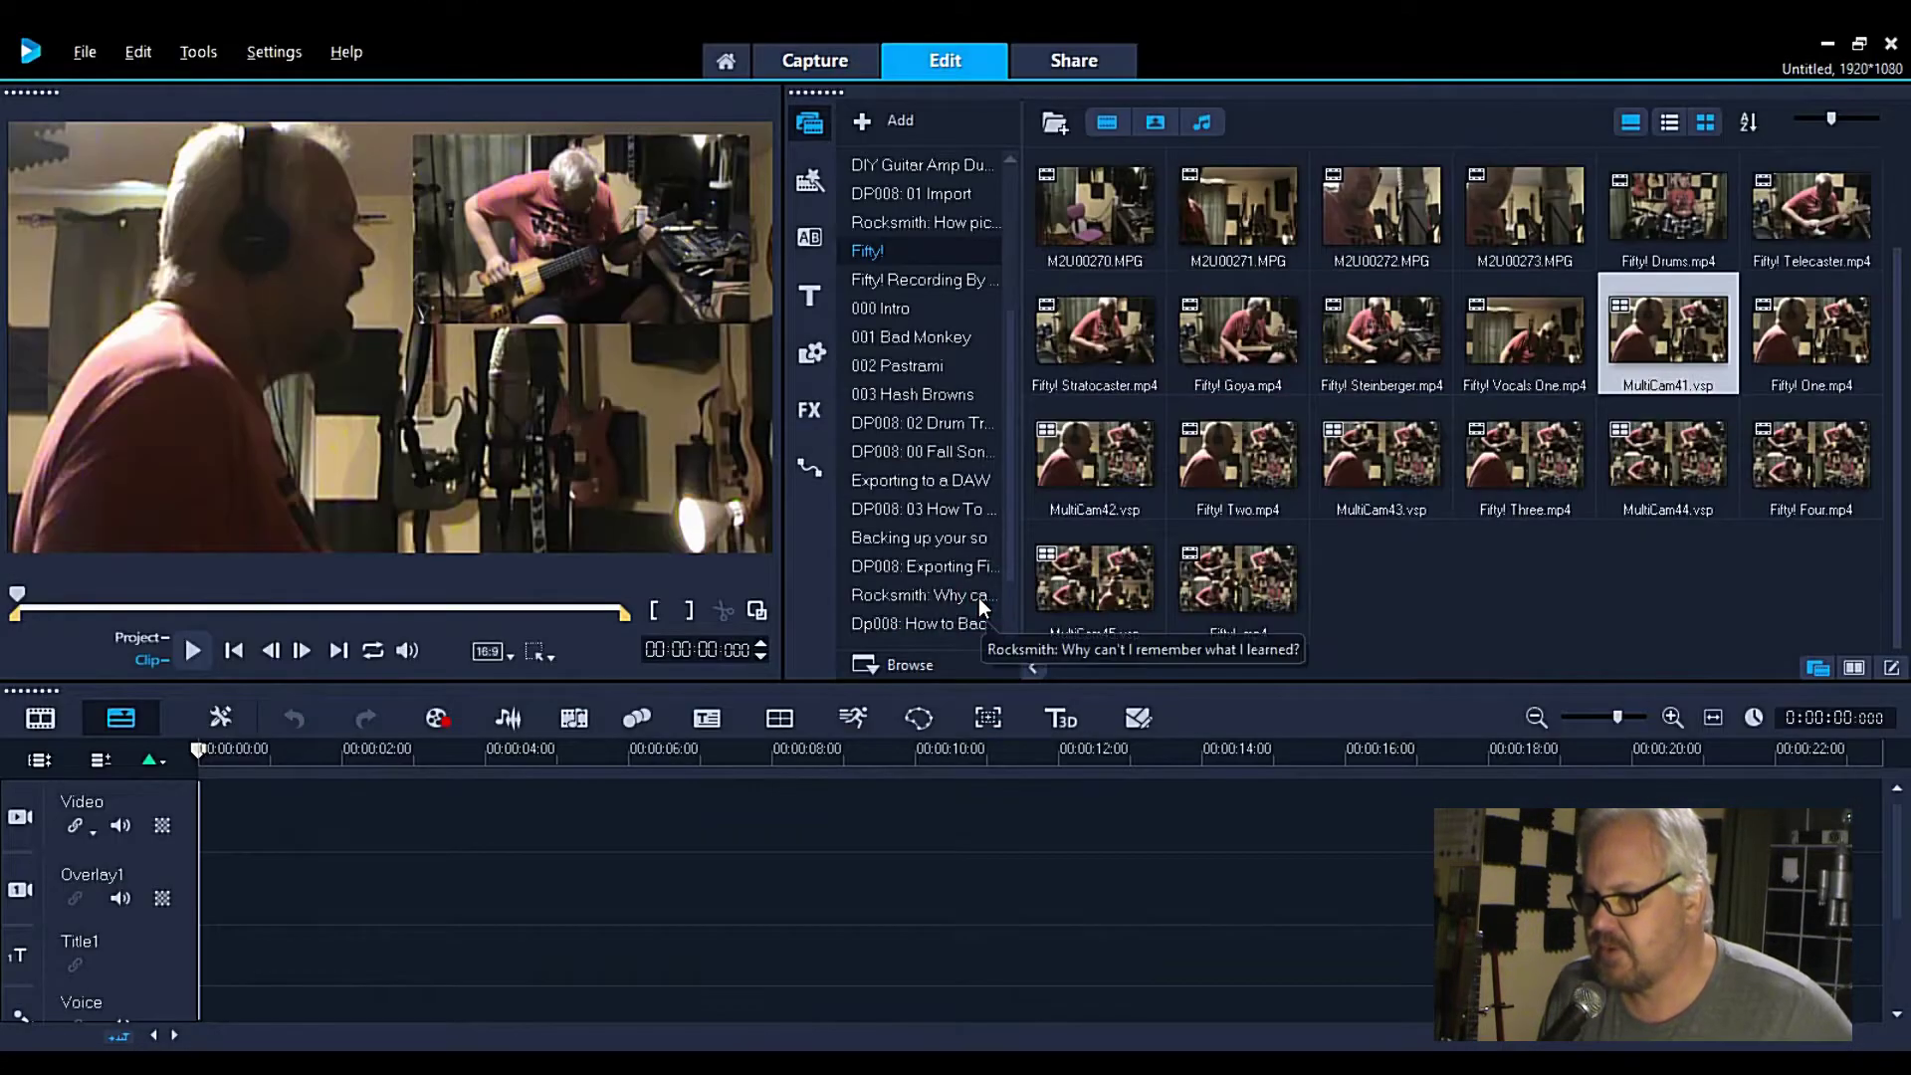
pyautogui.click(1665, 584)
pyautogui.click(1658, 333)
pyautogui.moveTo(1657, 330); pyautogui.dragTo(543, 830)
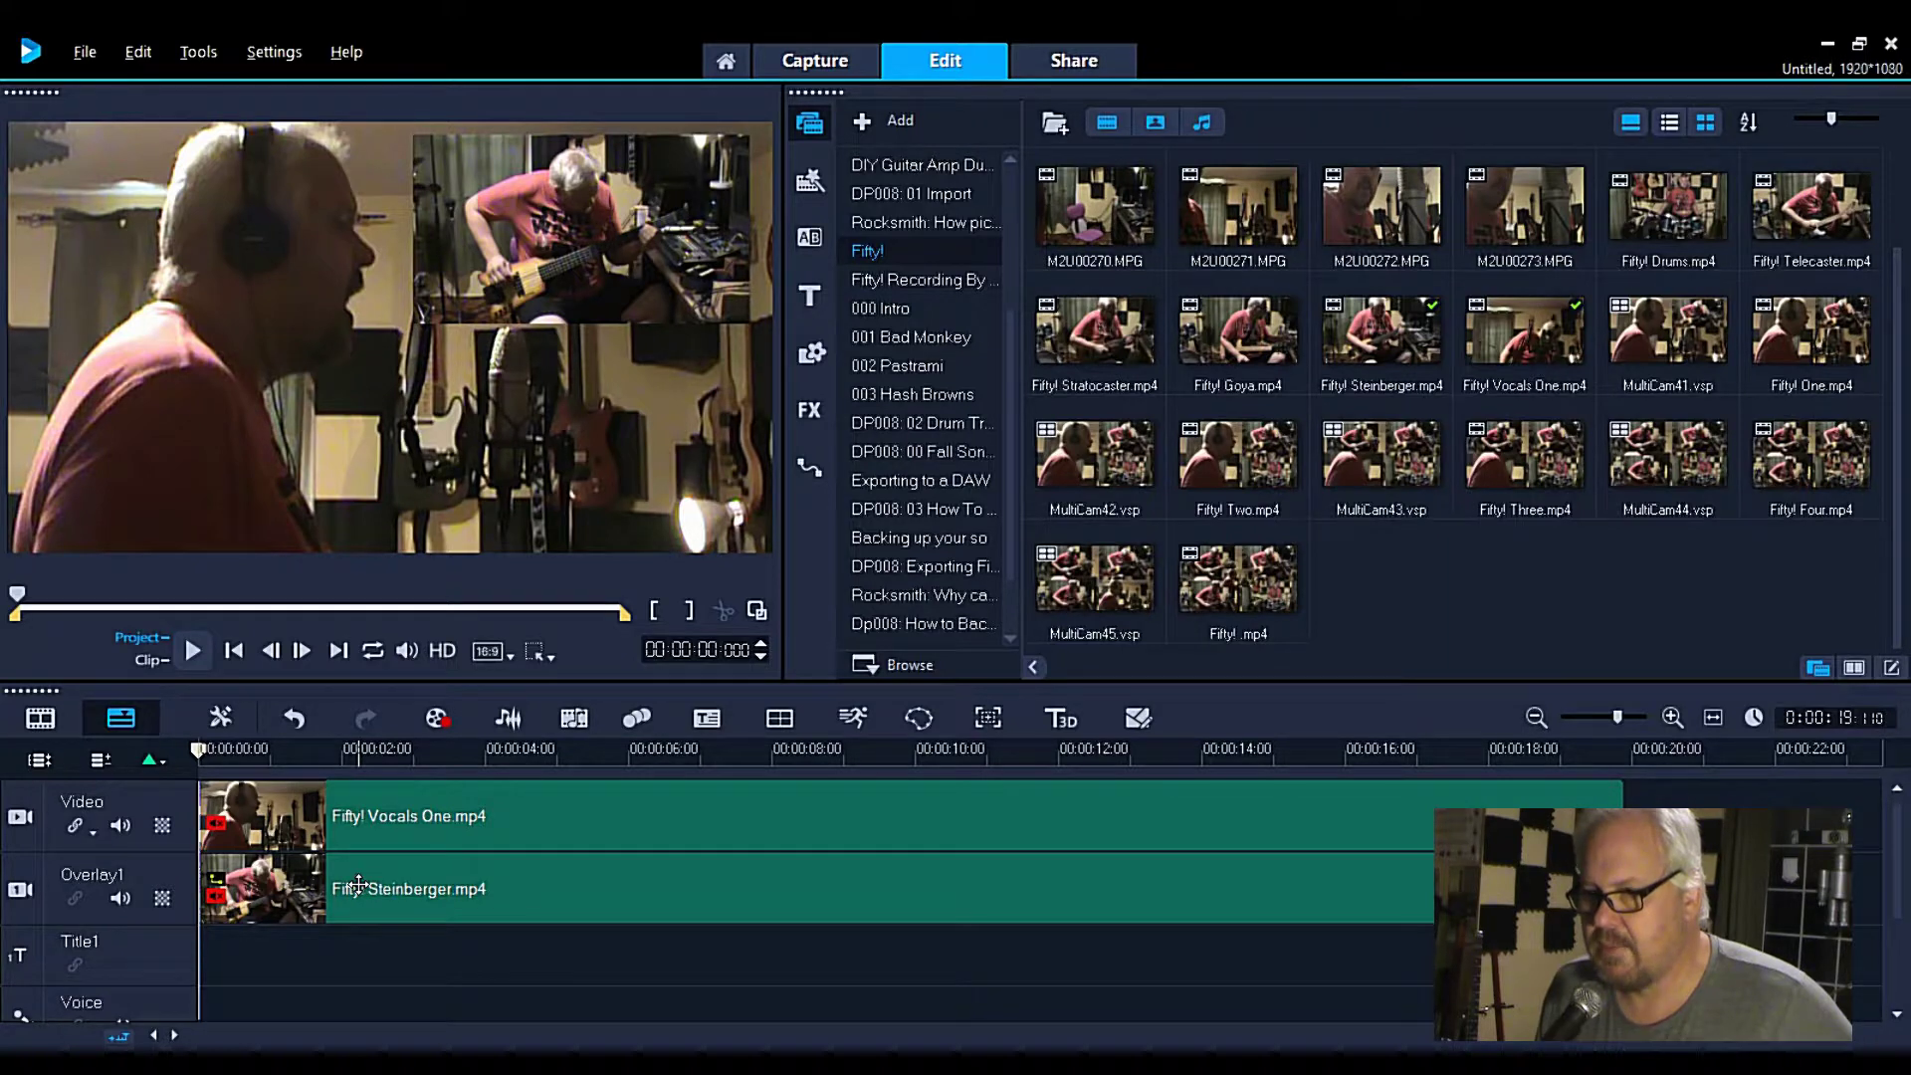
pyautogui.click(185, 655)
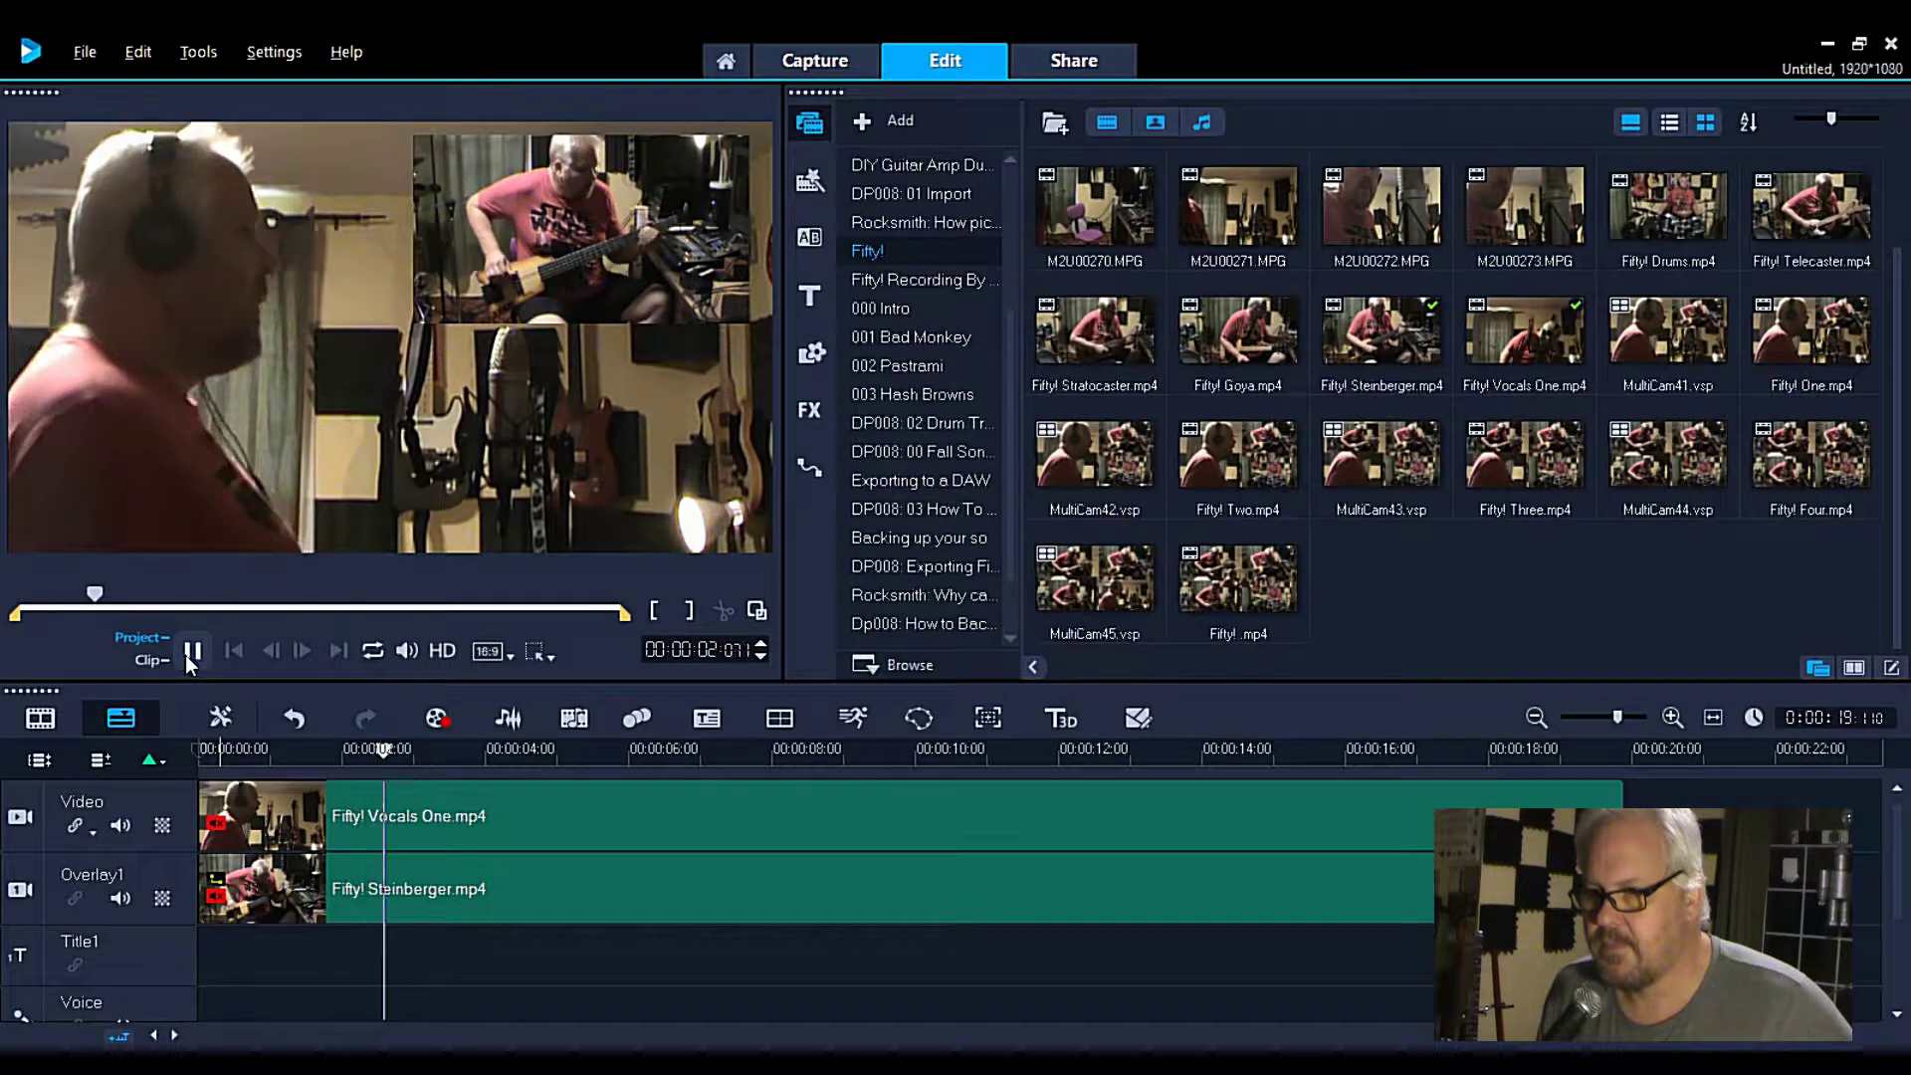
pyautogui.moveTo(432, 754); pyautogui.dragTo(133, 739)
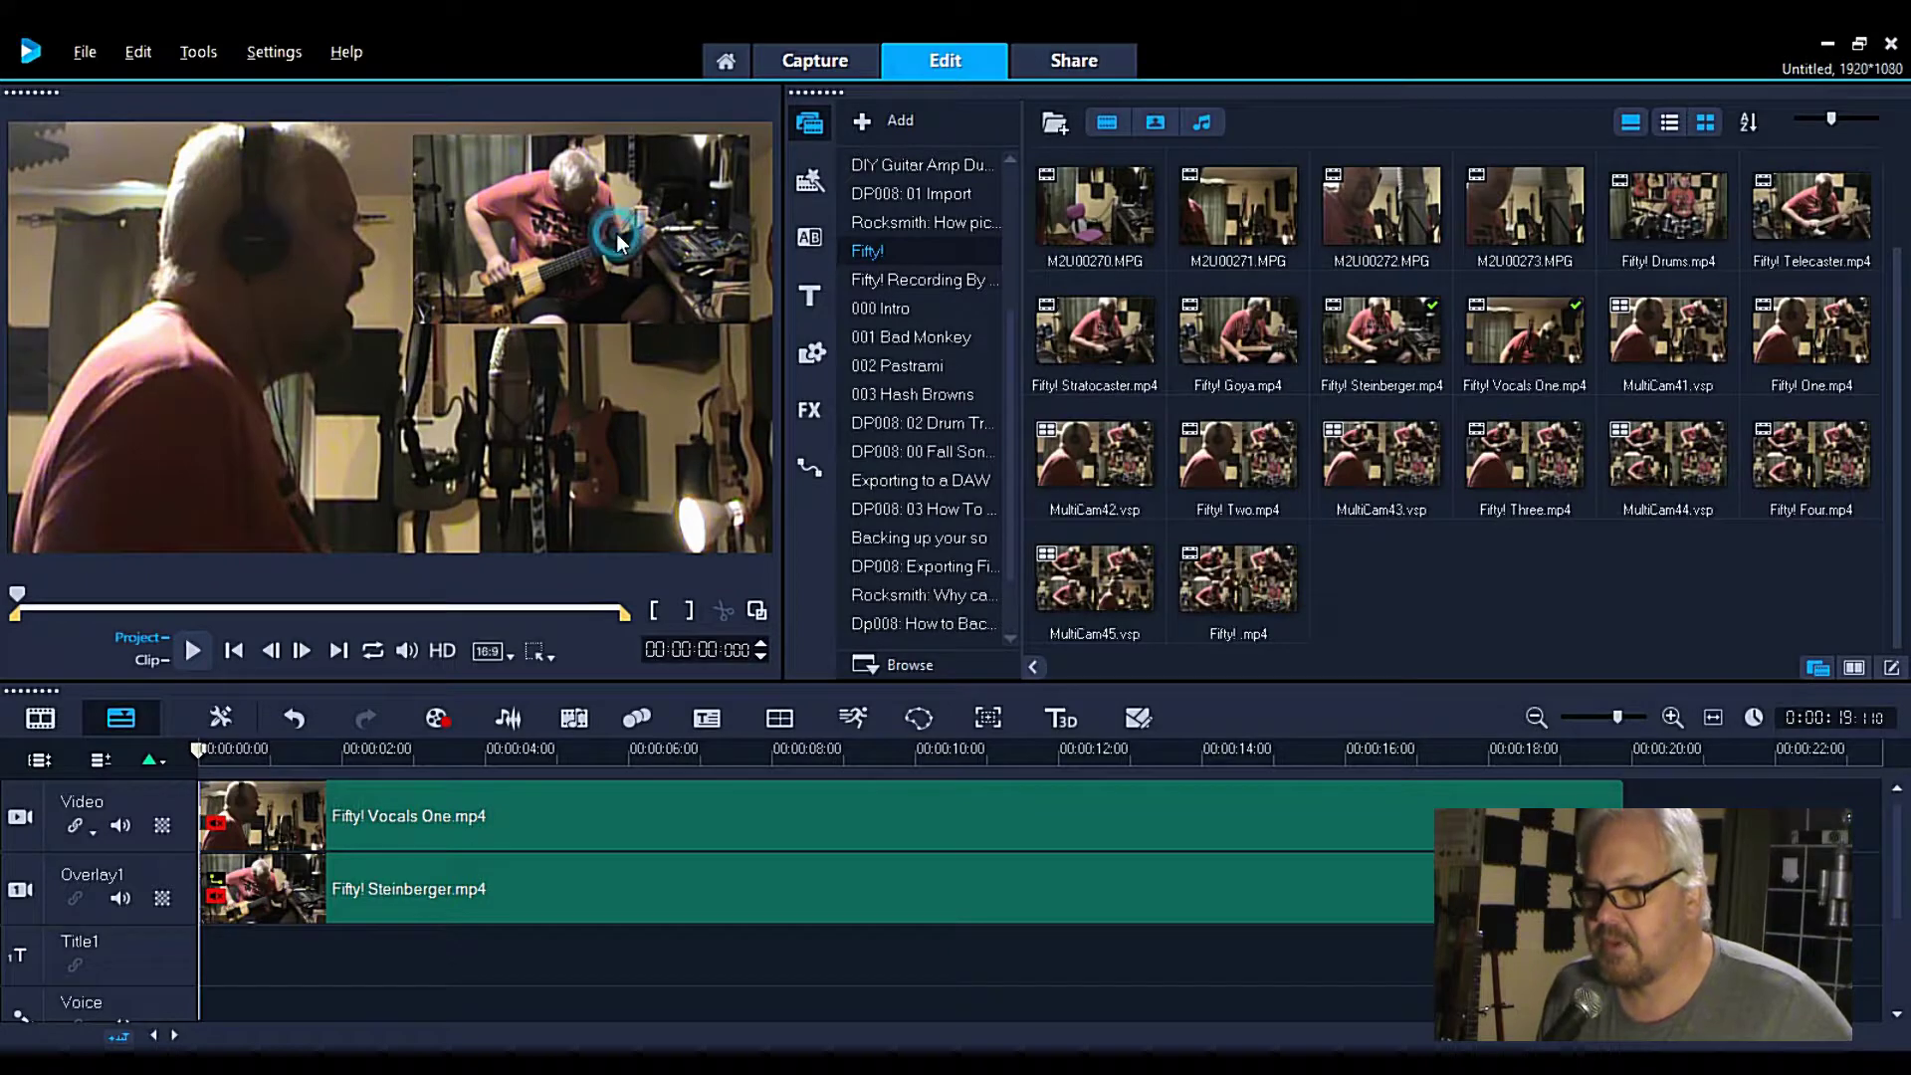
# Step: Enlarge the Fifty! Steinberger.mp4 overlay in the preview so that it fills the upper-right quarter of the frame
pyautogui.click(395, 893)
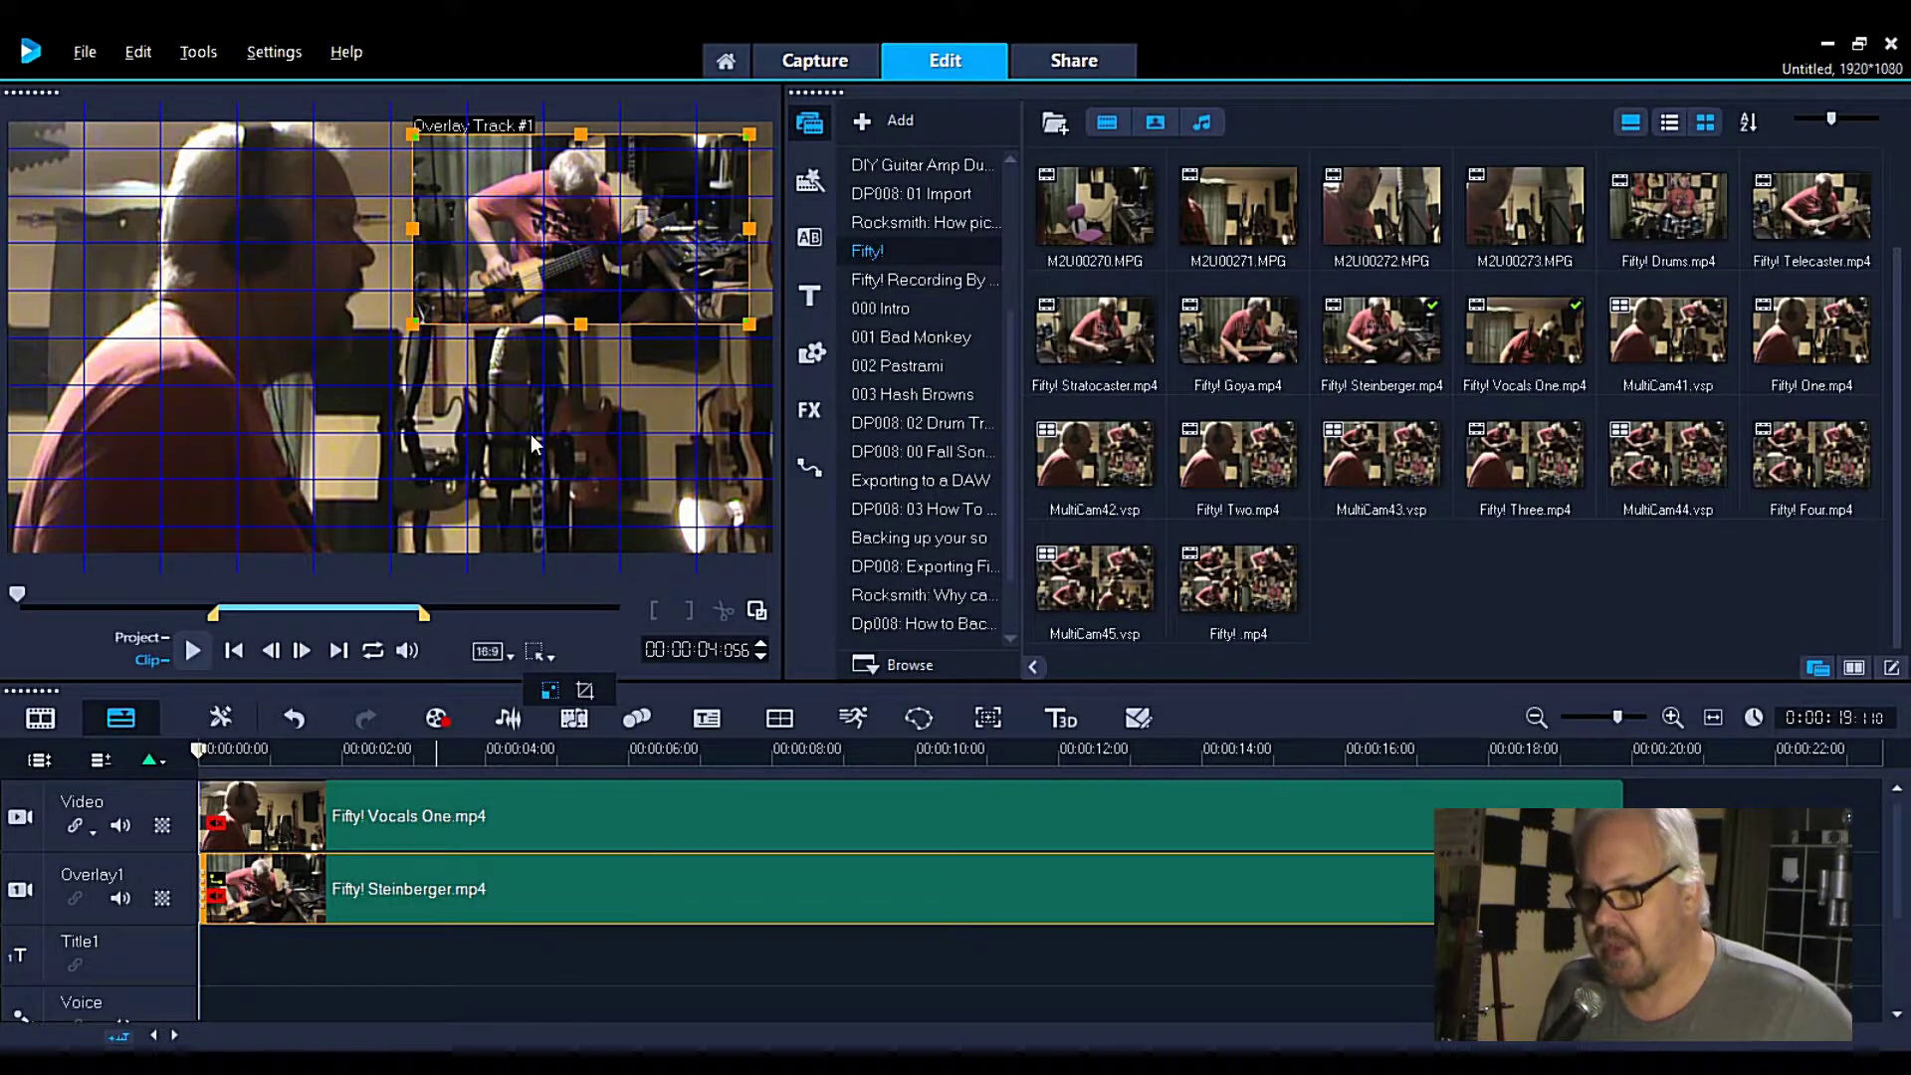
pyautogui.moveTo(751, 130); pyautogui.dragTo(763, 125)
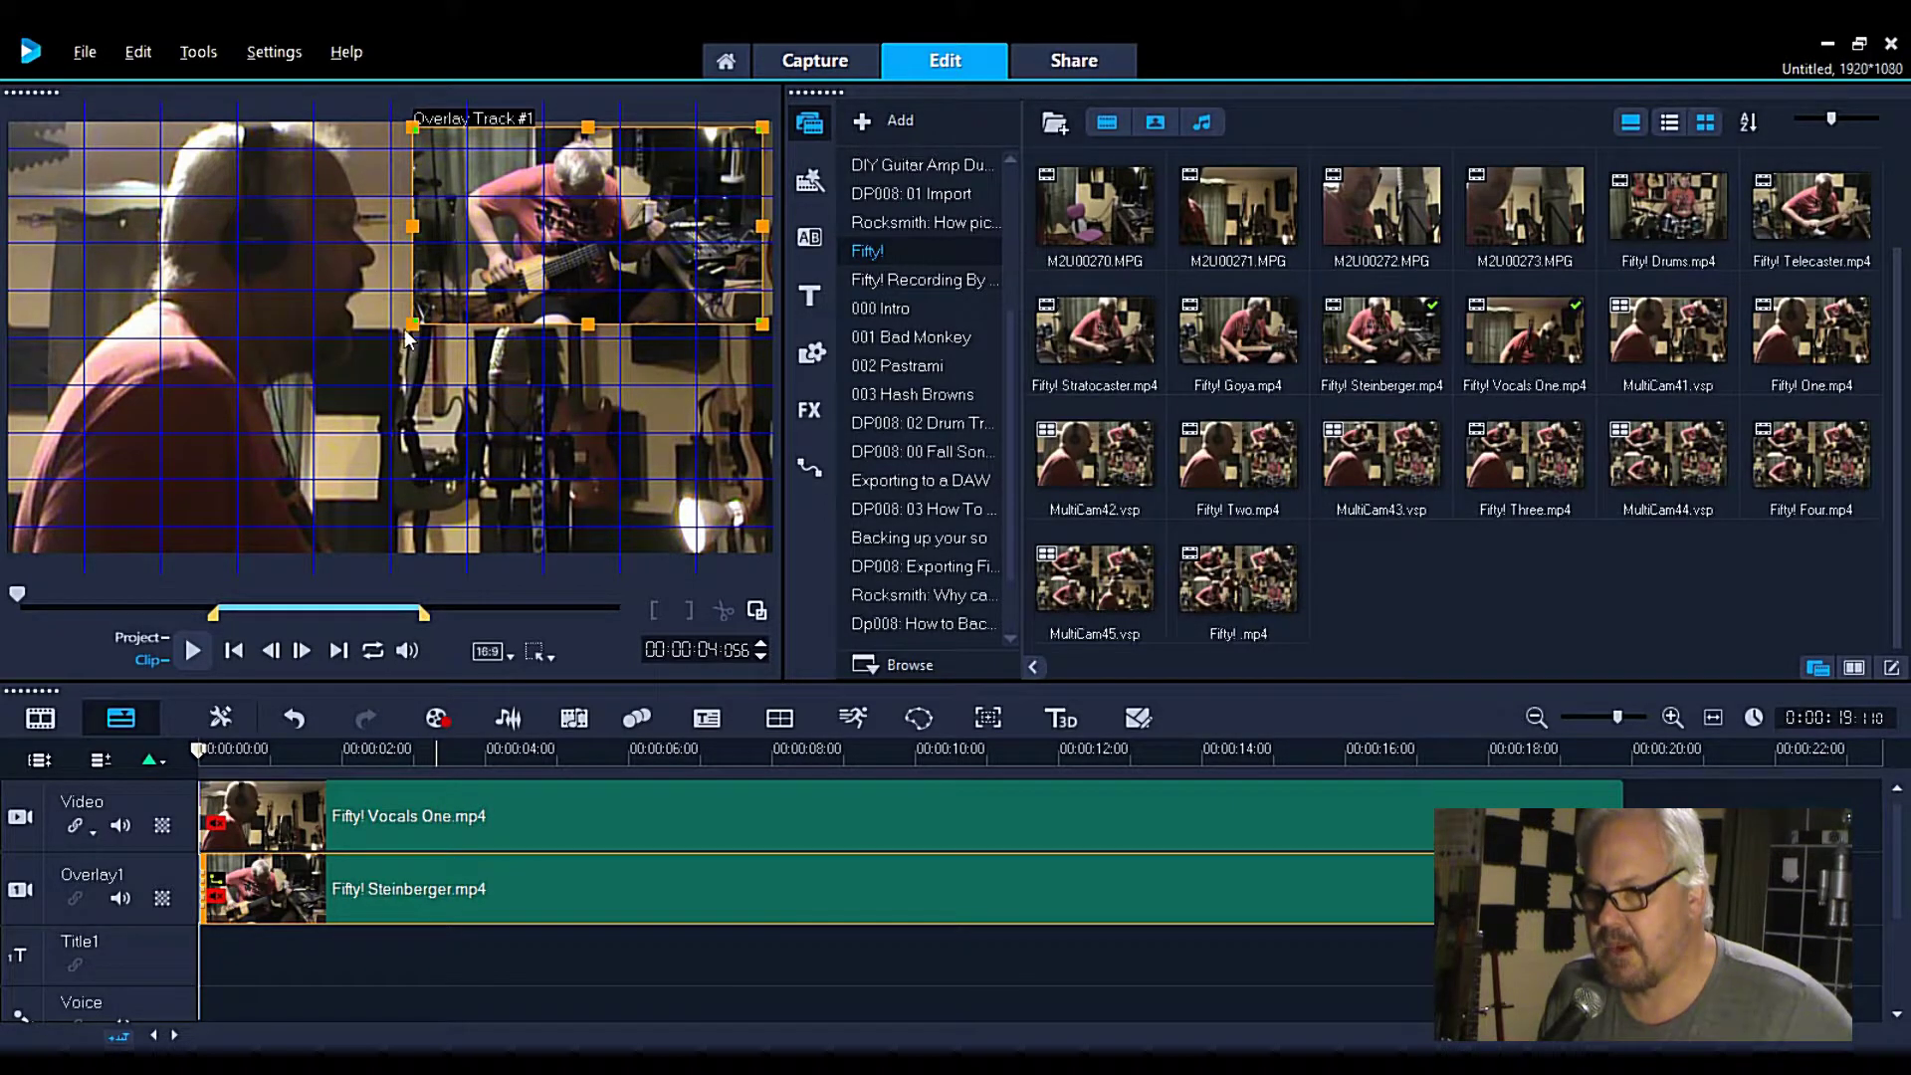
pyautogui.moveTo(411, 326); pyautogui.dragTo(391, 335)
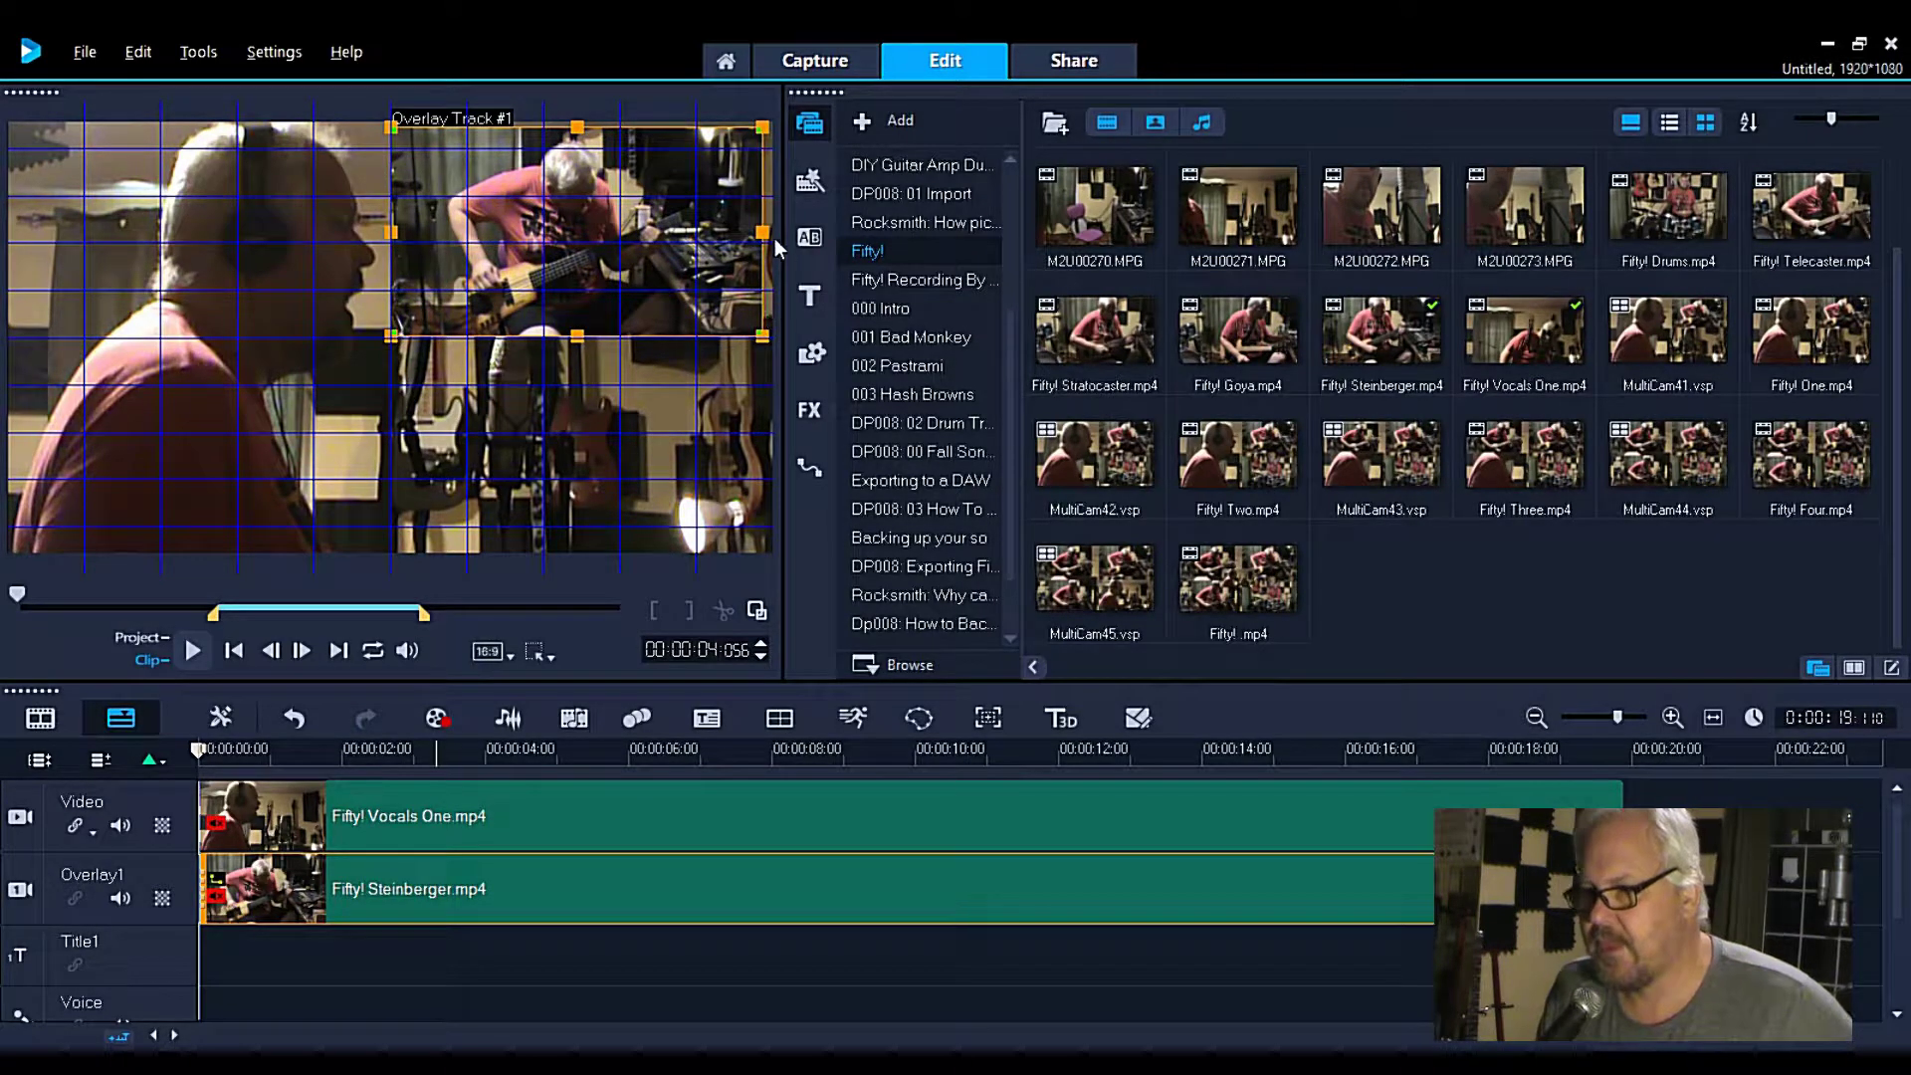
pyautogui.moveTo(764, 233); pyautogui.dragTo(772, 233)
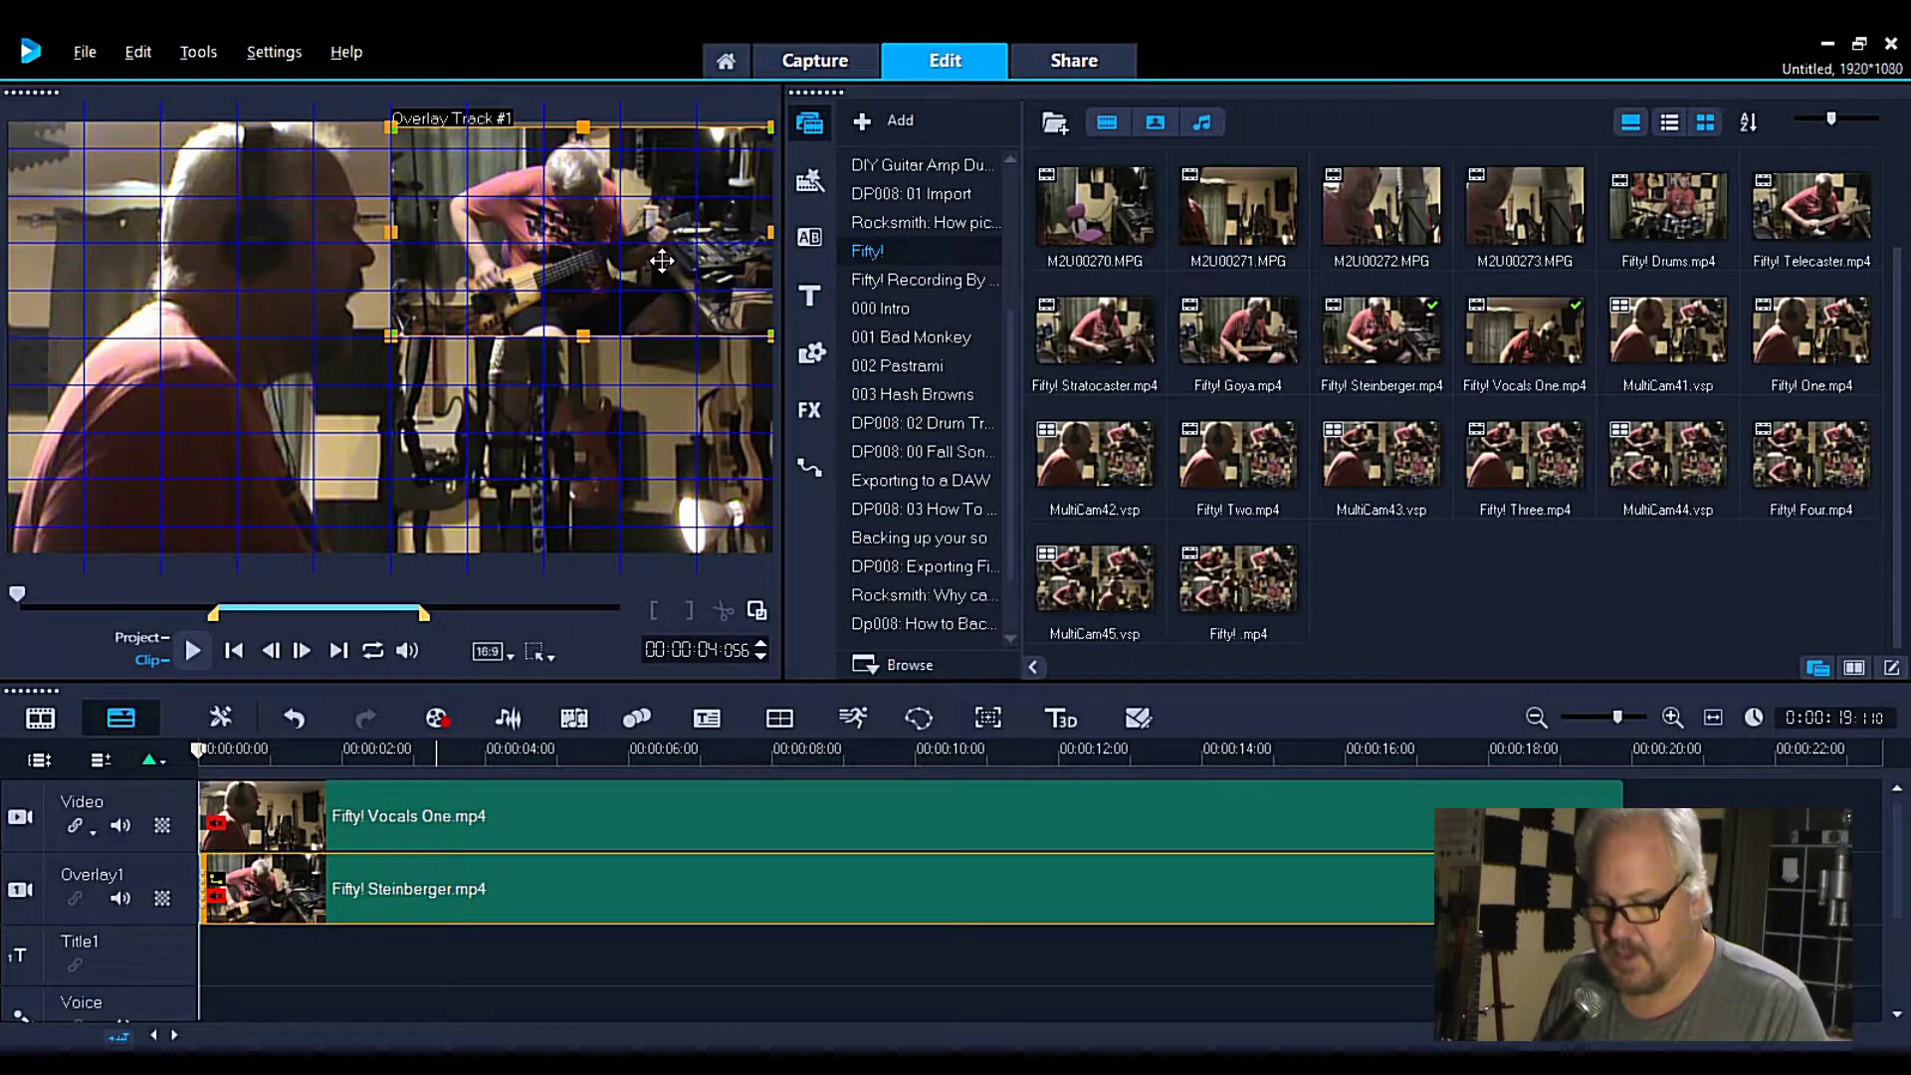
# Step: Undo the last two size changes of the Fifty! Steinberger.mp4 overlay
pyautogui.hotkey('ctrl', 'z')
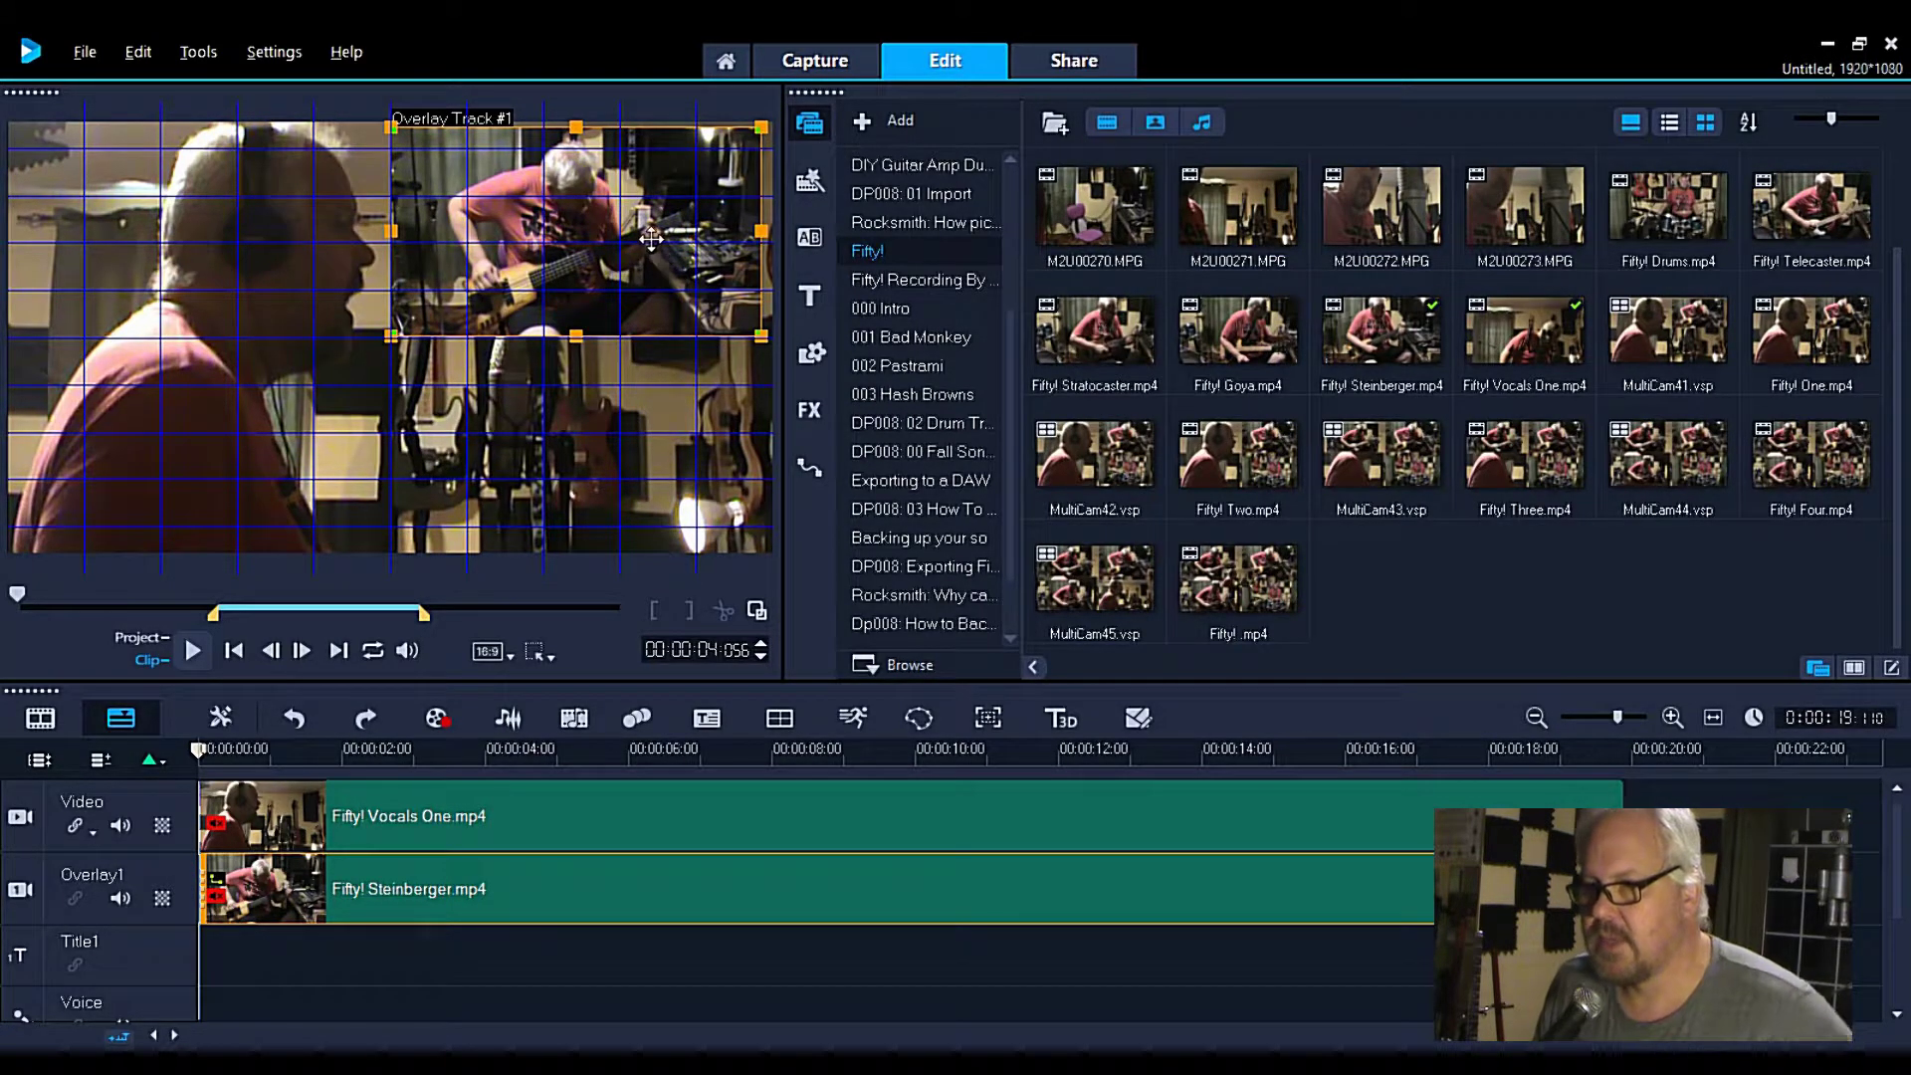
pyautogui.hotkey('ctrl', 'z')
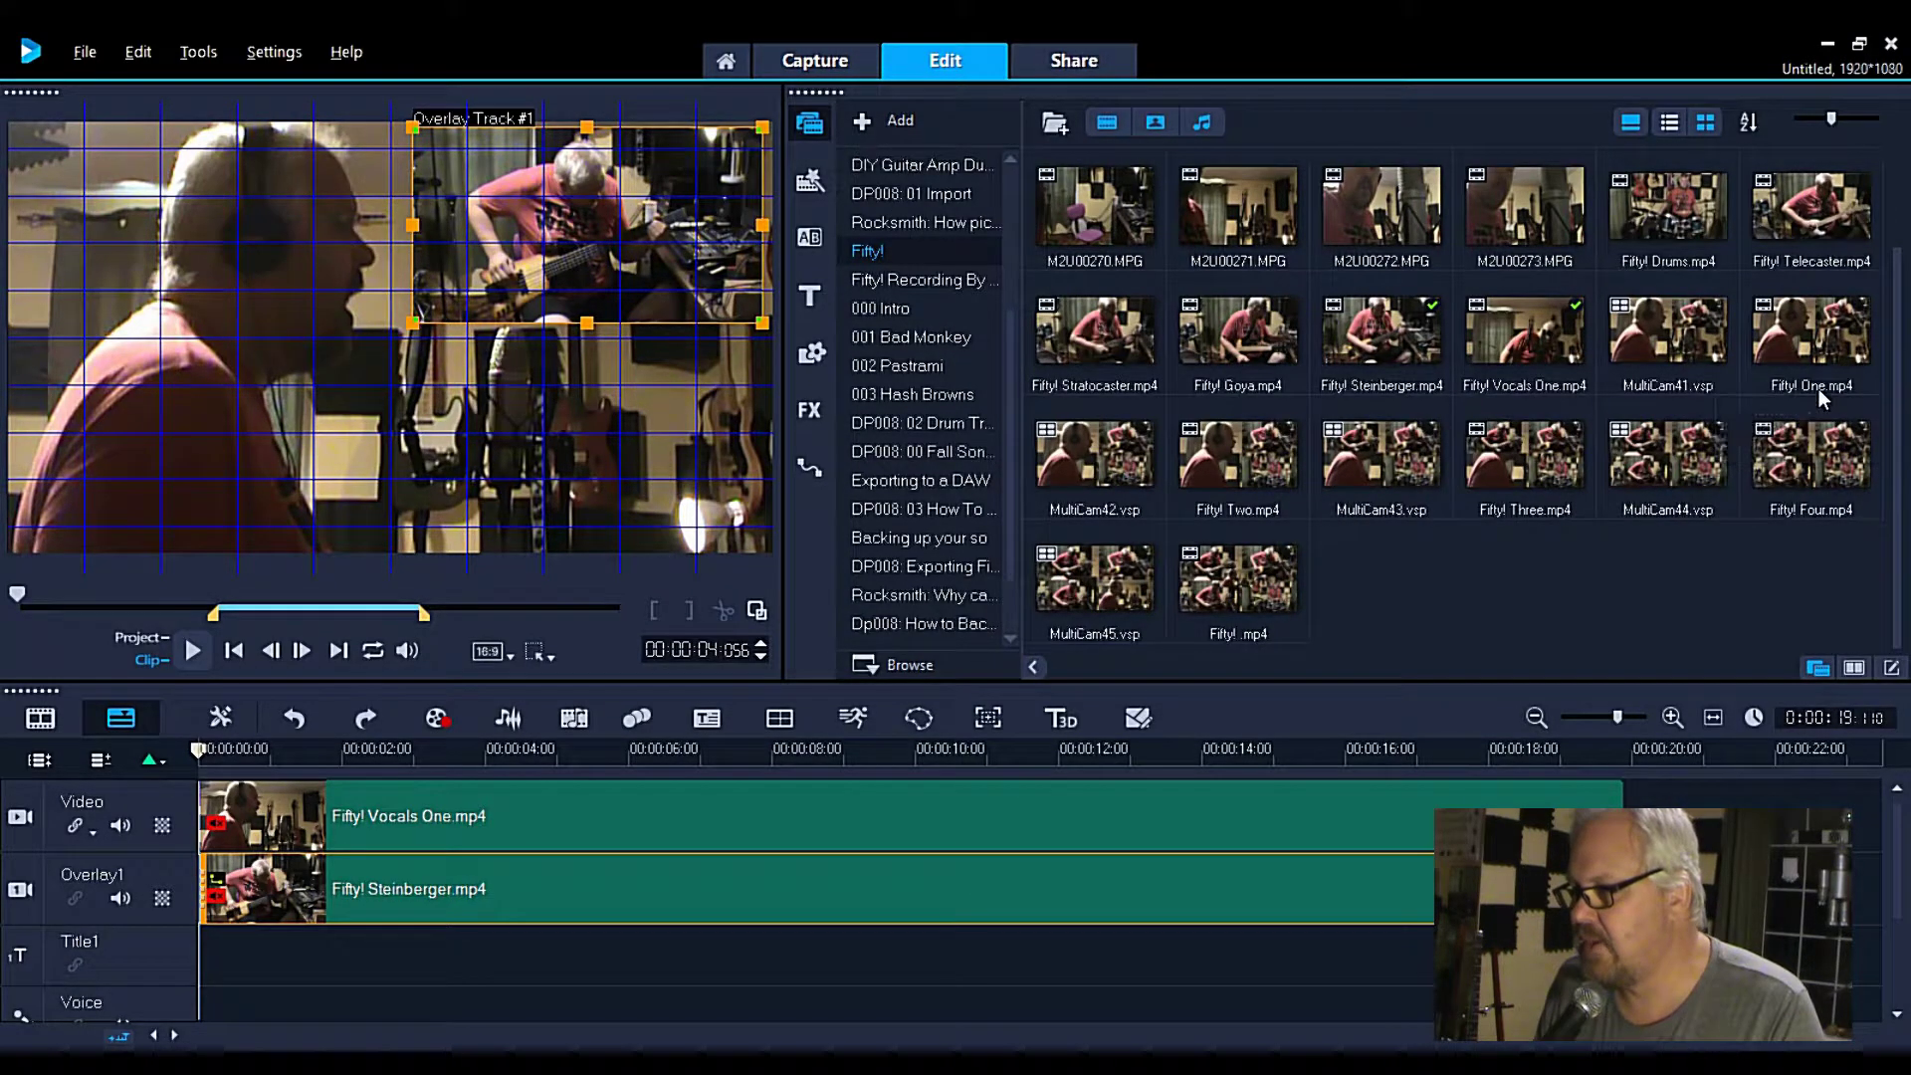
# Step: Review the MPEG-4 export settings and file name field, then return to editing and locate the MultiCam project clips in the library
pyautogui.click(1077, 59)
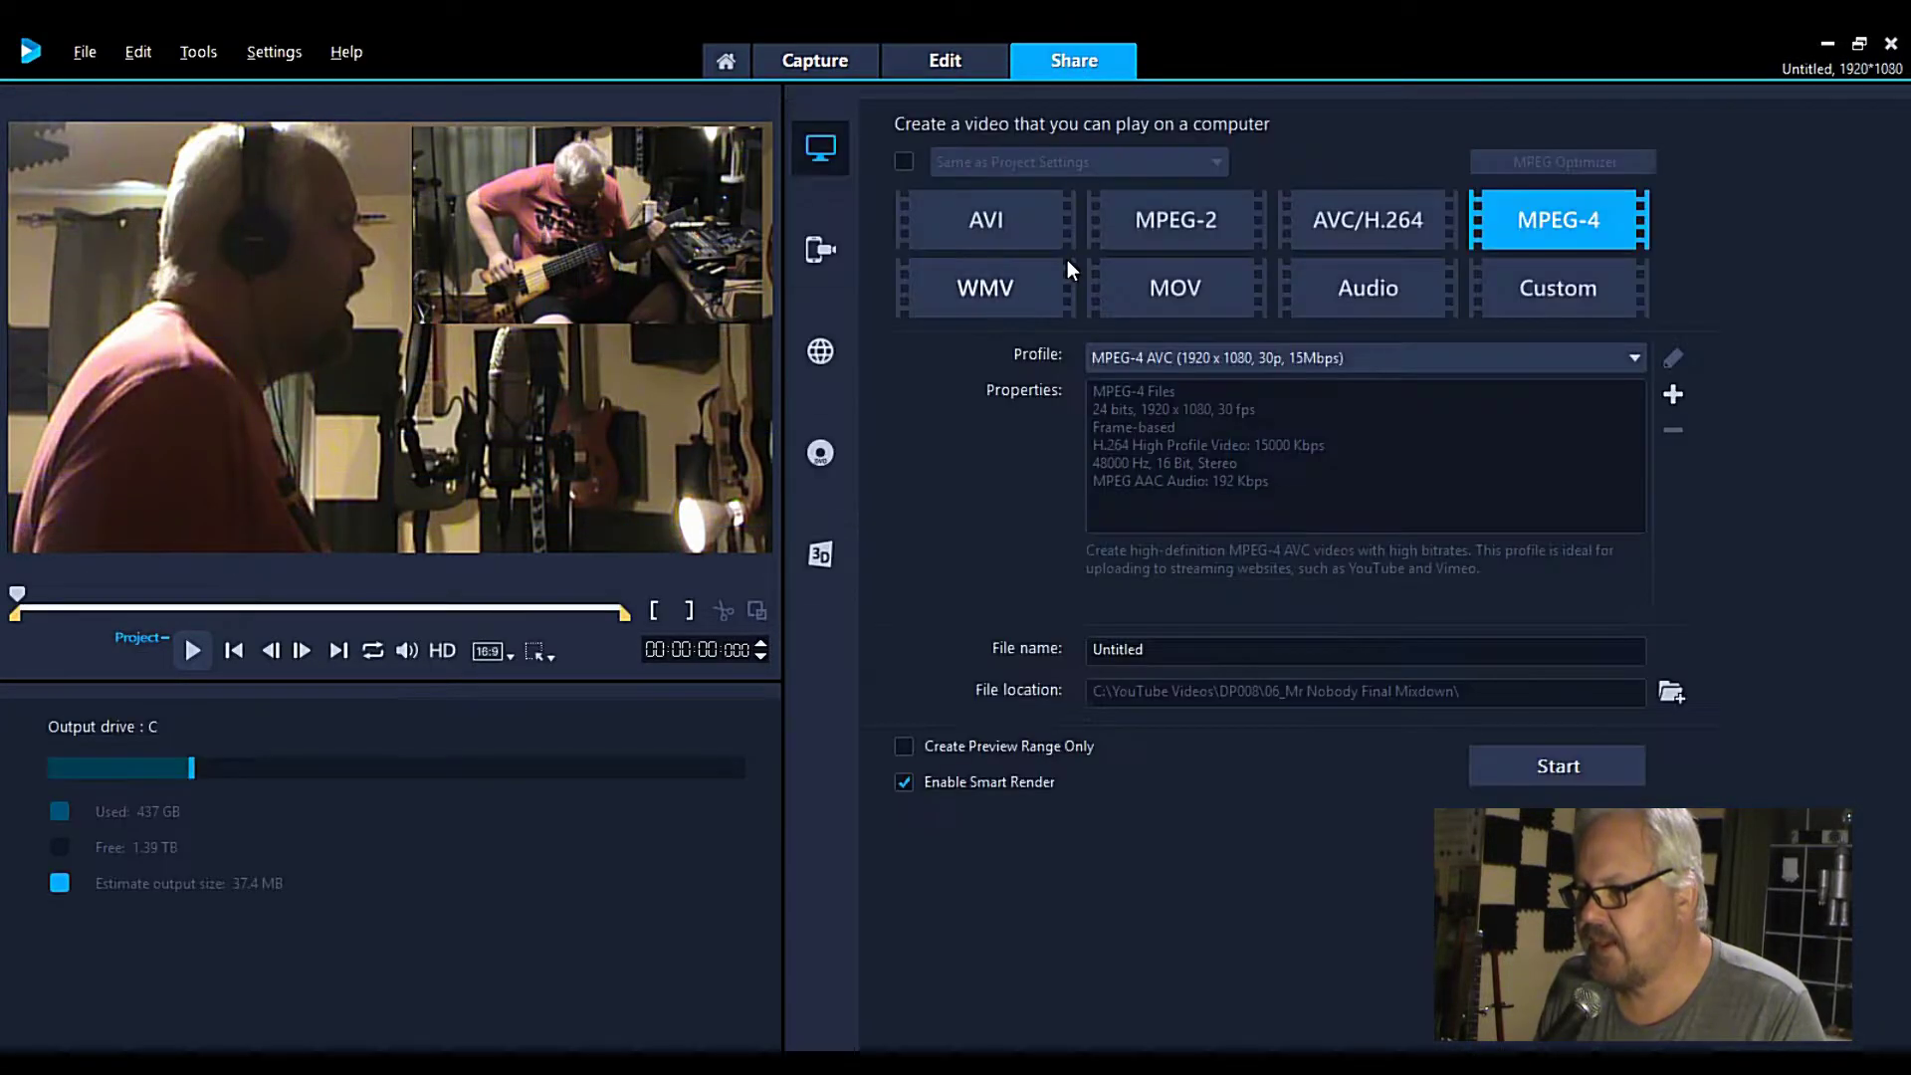
pyautogui.click(1232, 648)
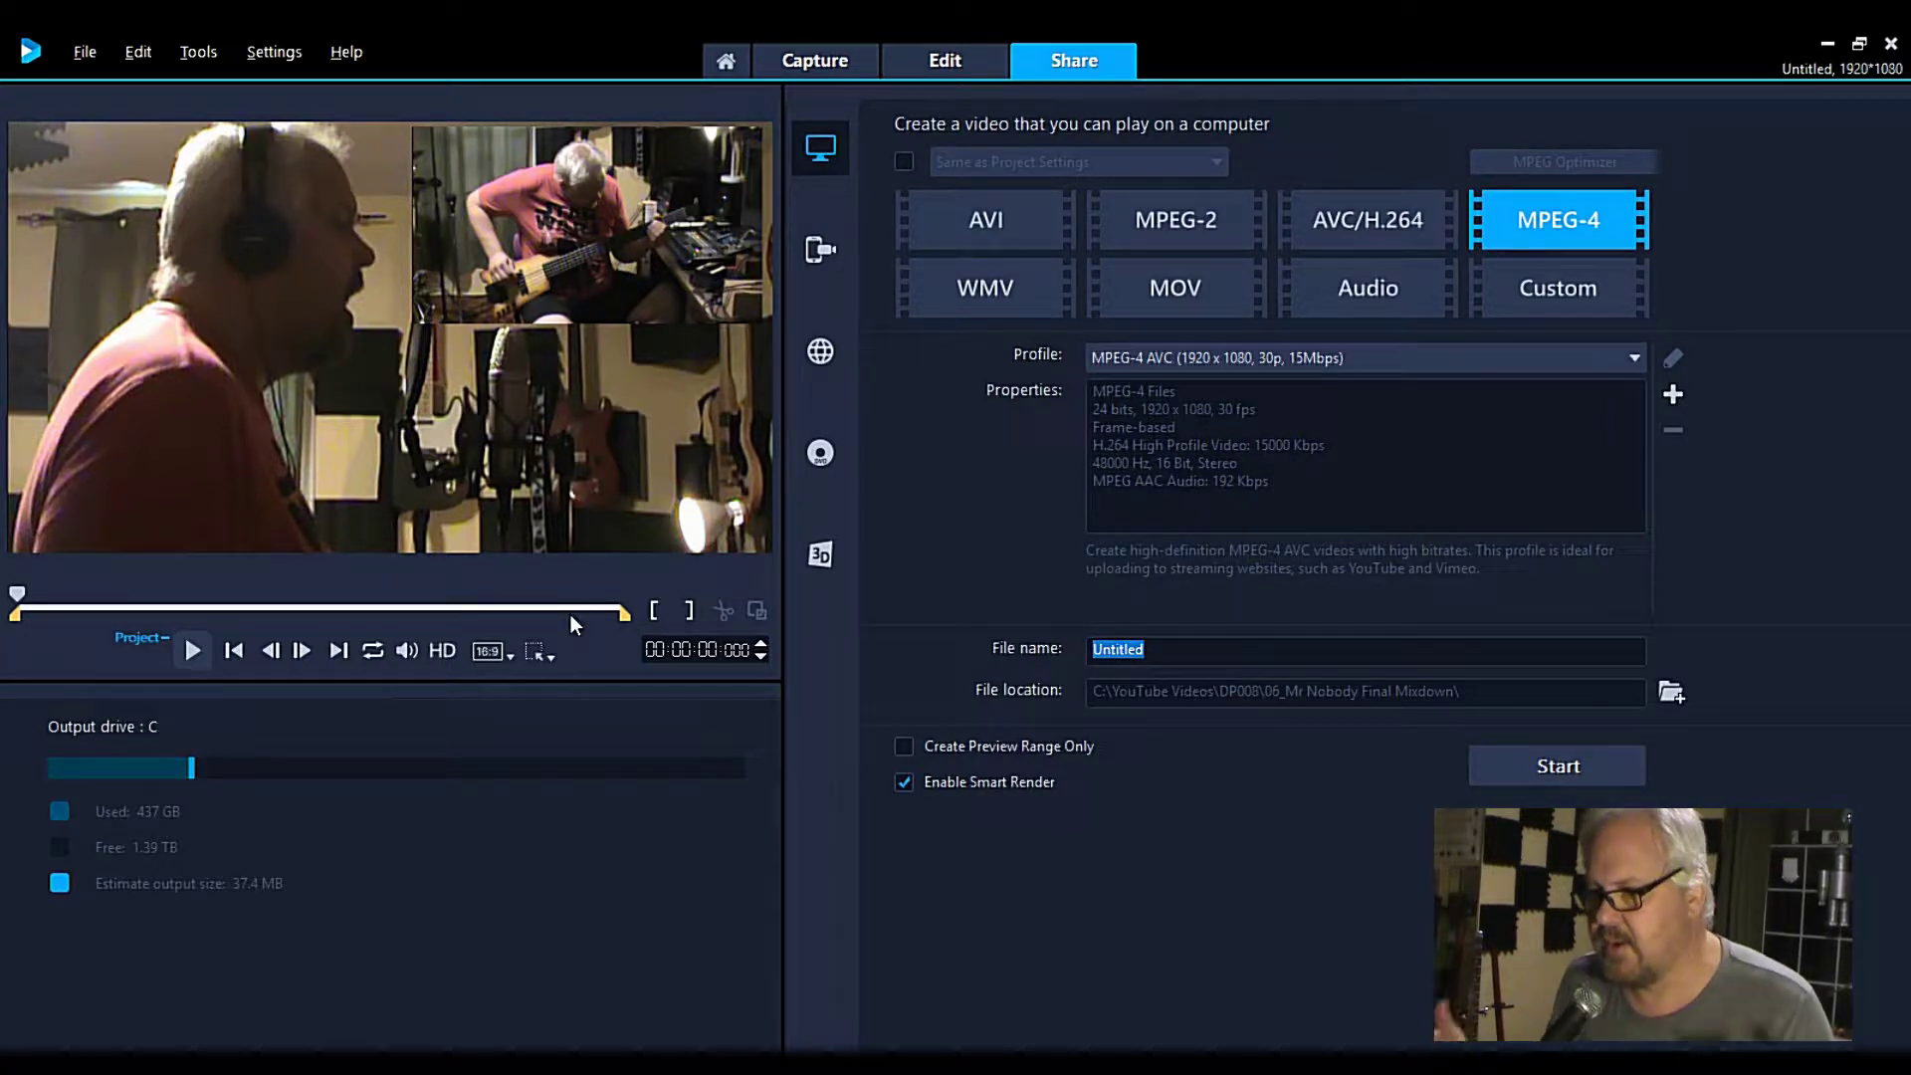
pyautogui.click(960, 59)
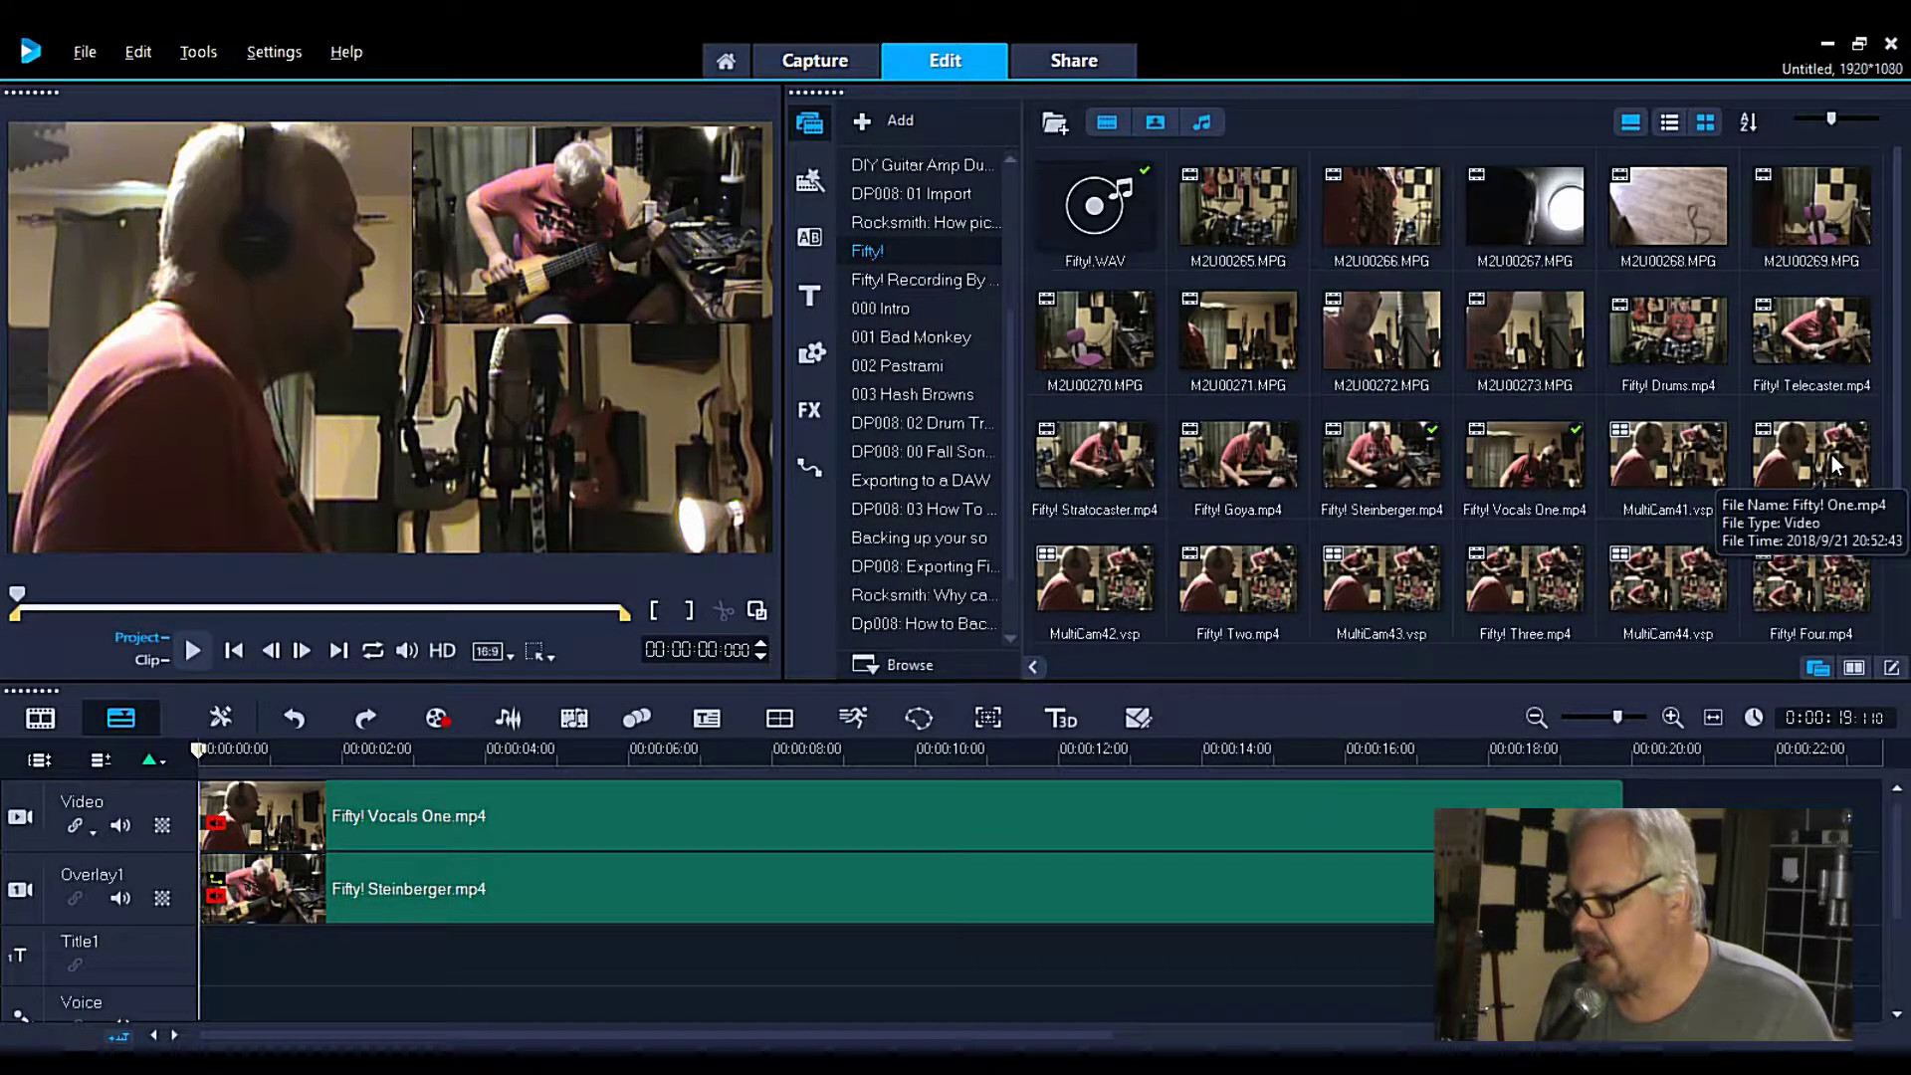
pyautogui.moveTo(1897, 527); pyautogui.dragTo(1894, 596)
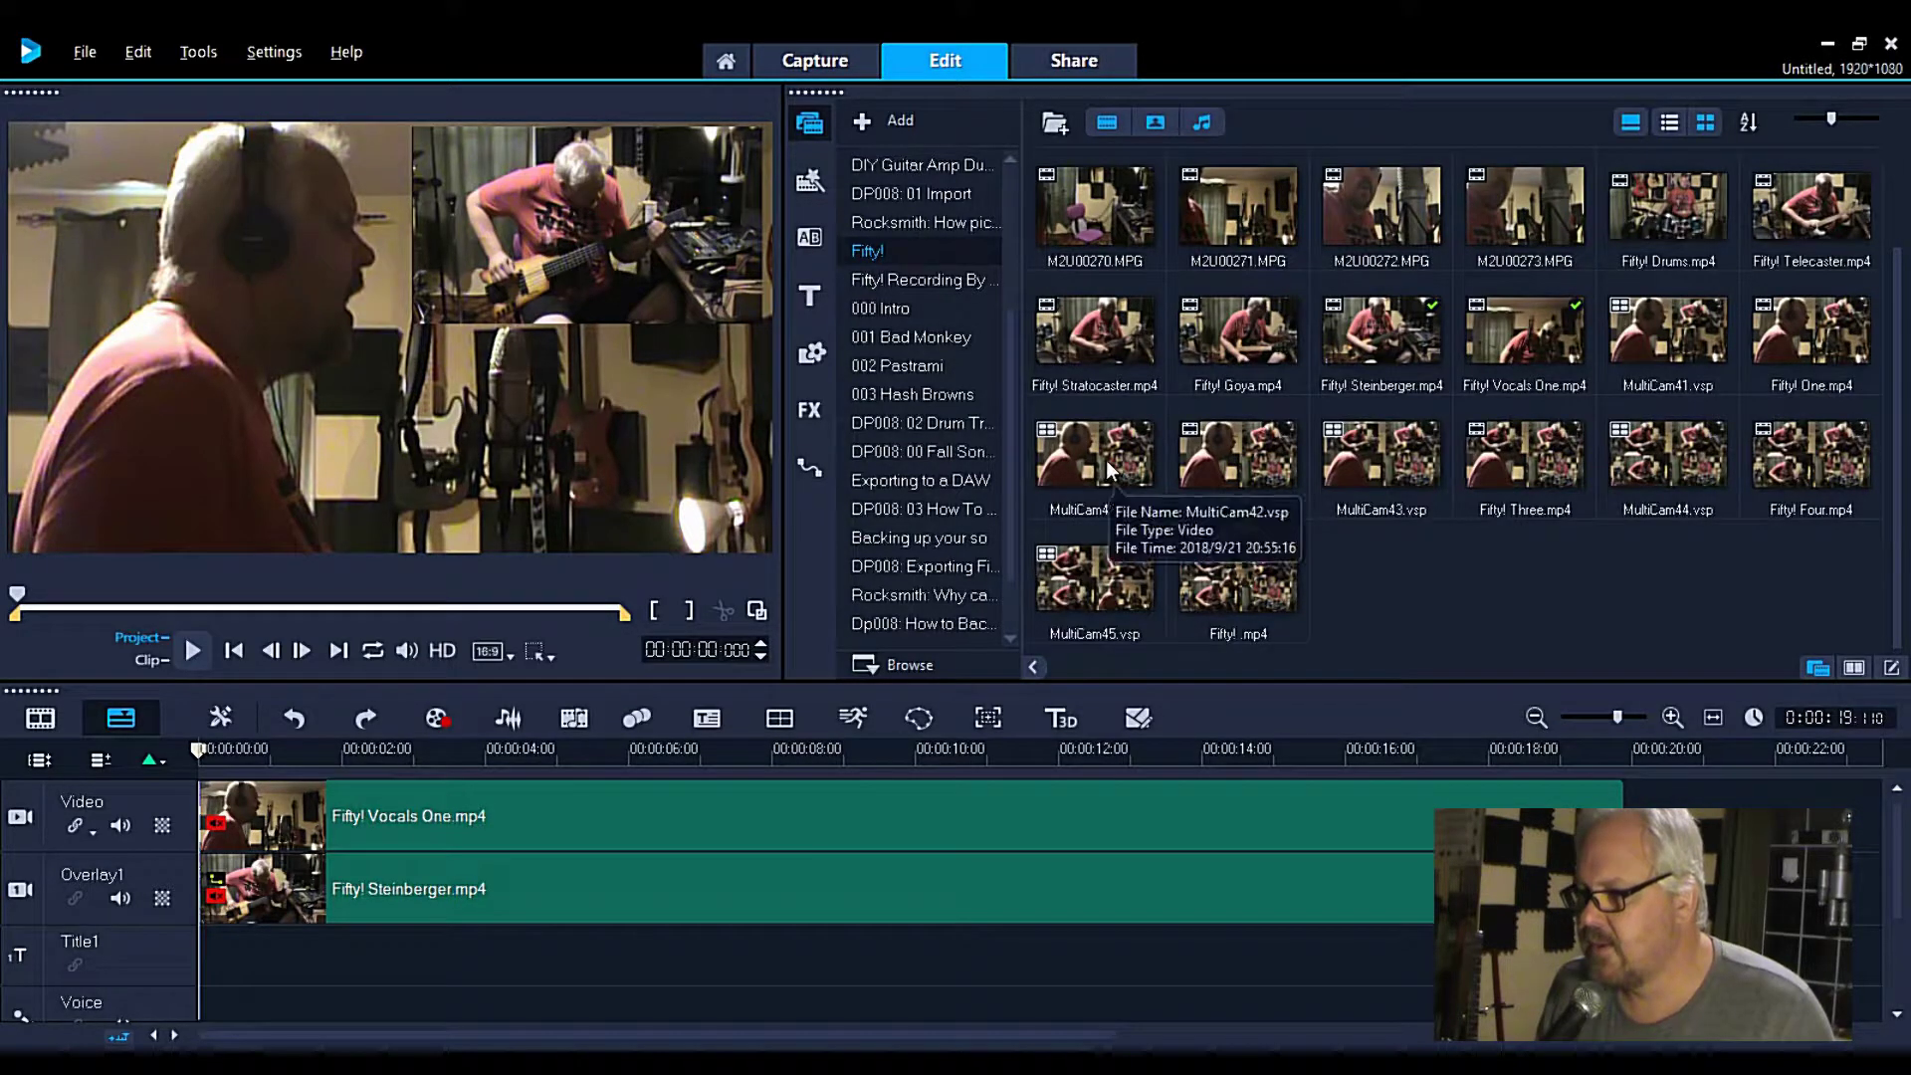
# Step: Delete the Fifty! Vocals One.mp4 and Fifty! Steinberger.mp4 clips to empty the timeline
pyautogui.click(519, 908)
pyautogui.hotkey('ctrl', 'a')
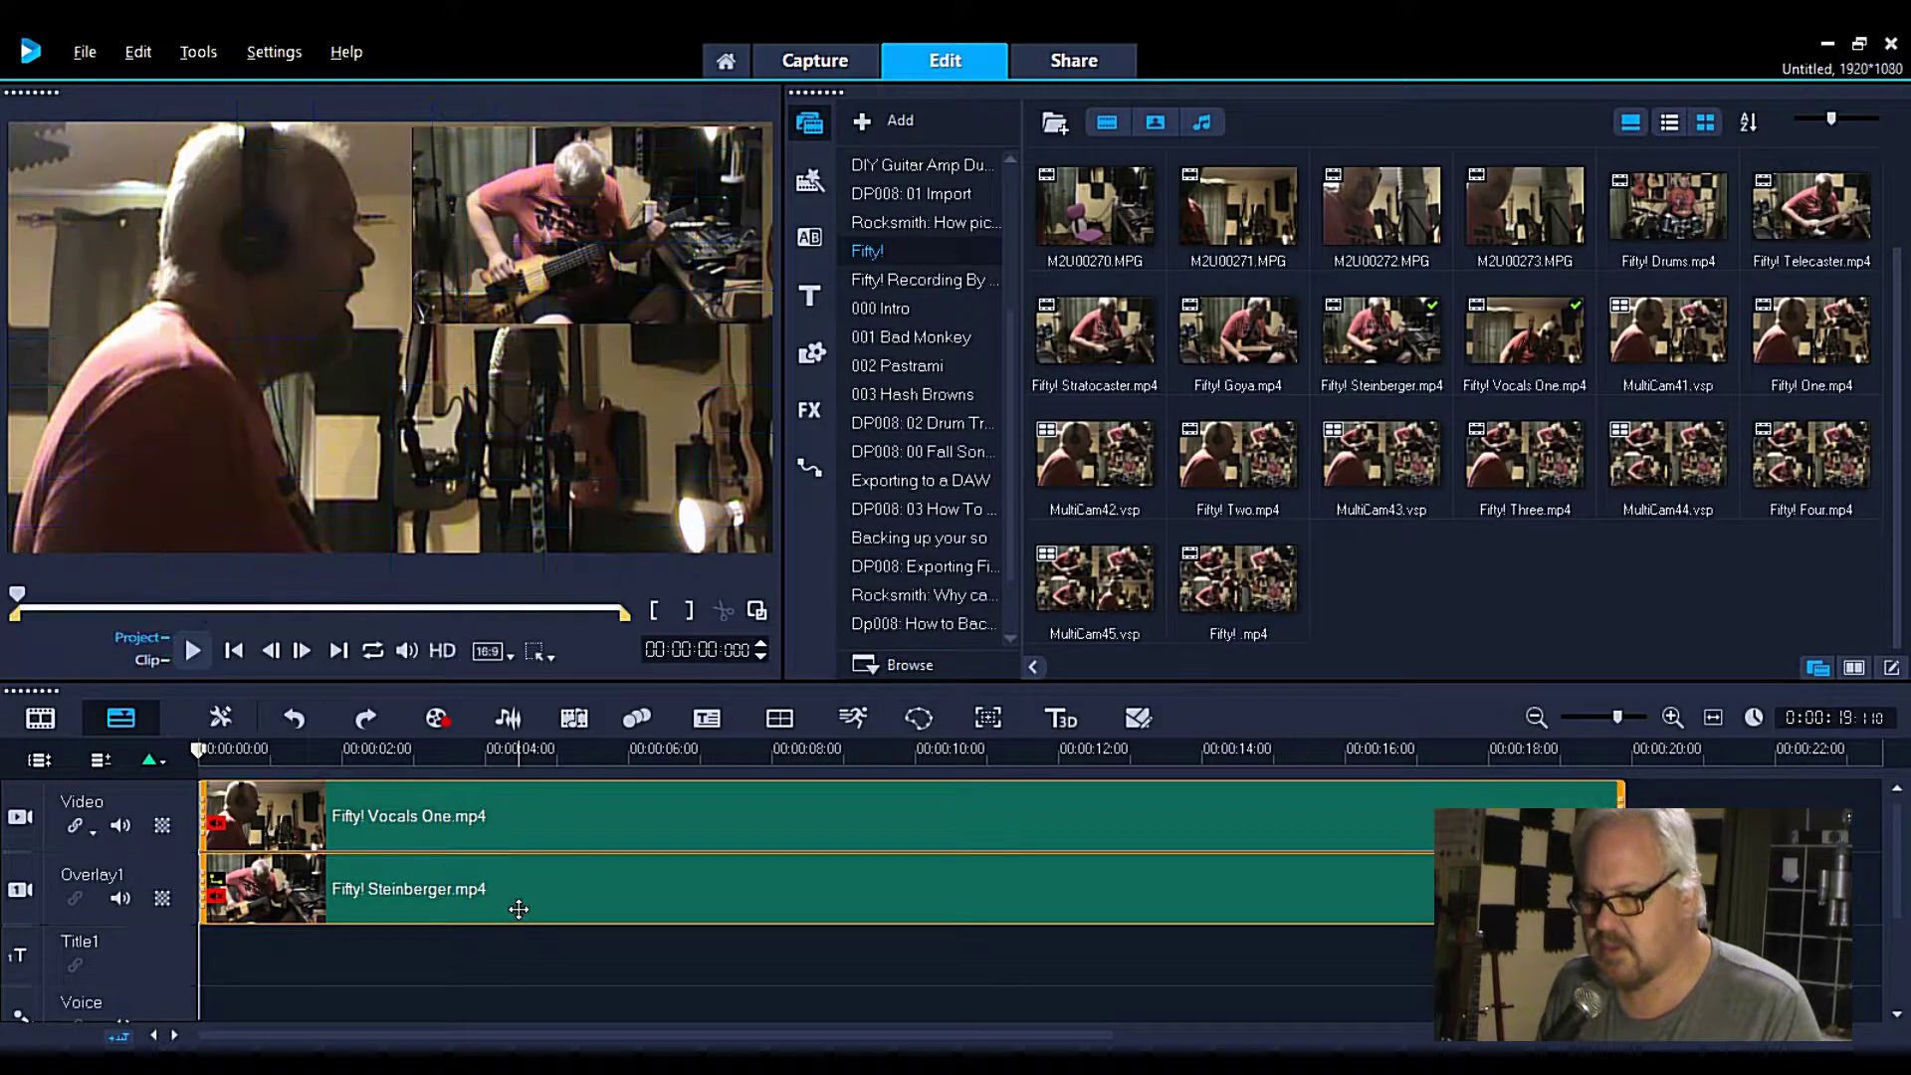
pyautogui.press('Delete')
pyautogui.click(747, 568)
pyautogui.click(1026, 598)
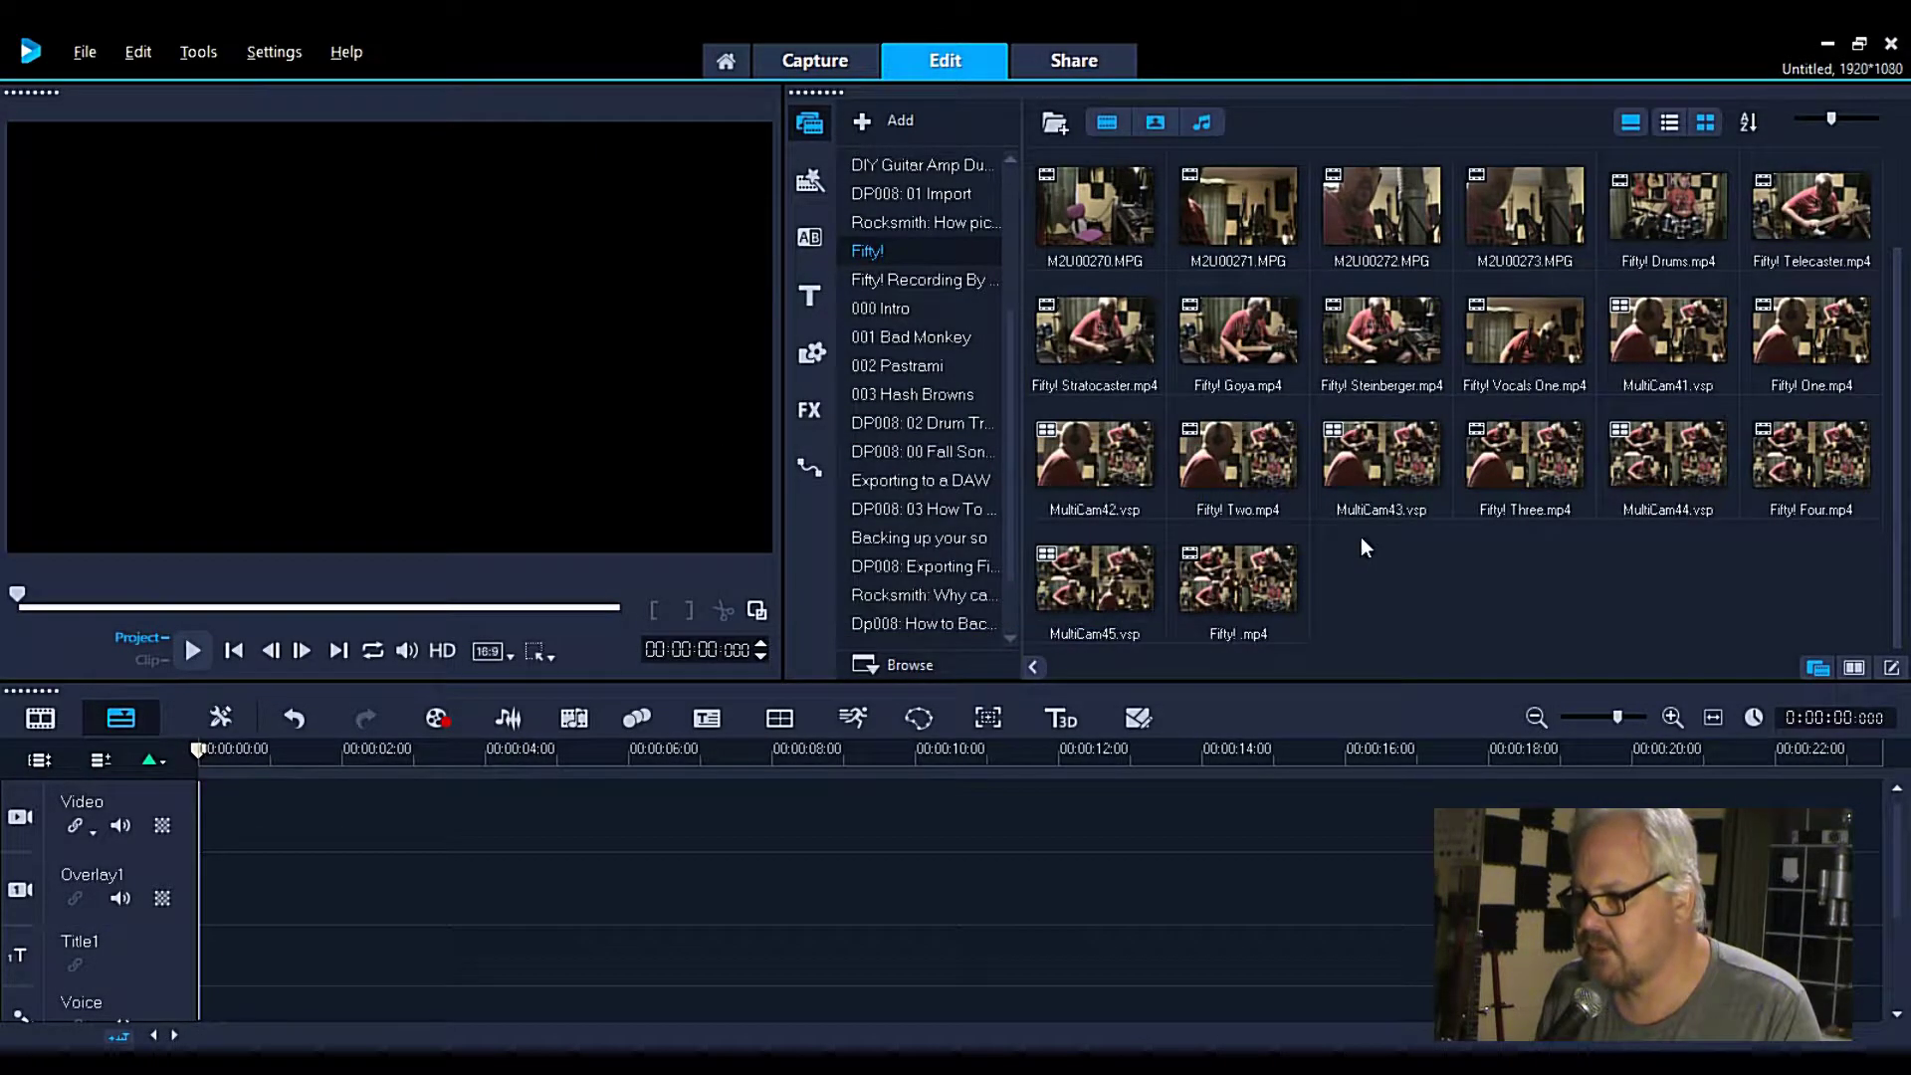
# Step: Open MultiCam42.vsp in the Multi-Camera Editor and place the playhead where Fifty! One.mp4 begins
pyautogui.click(1088, 476)
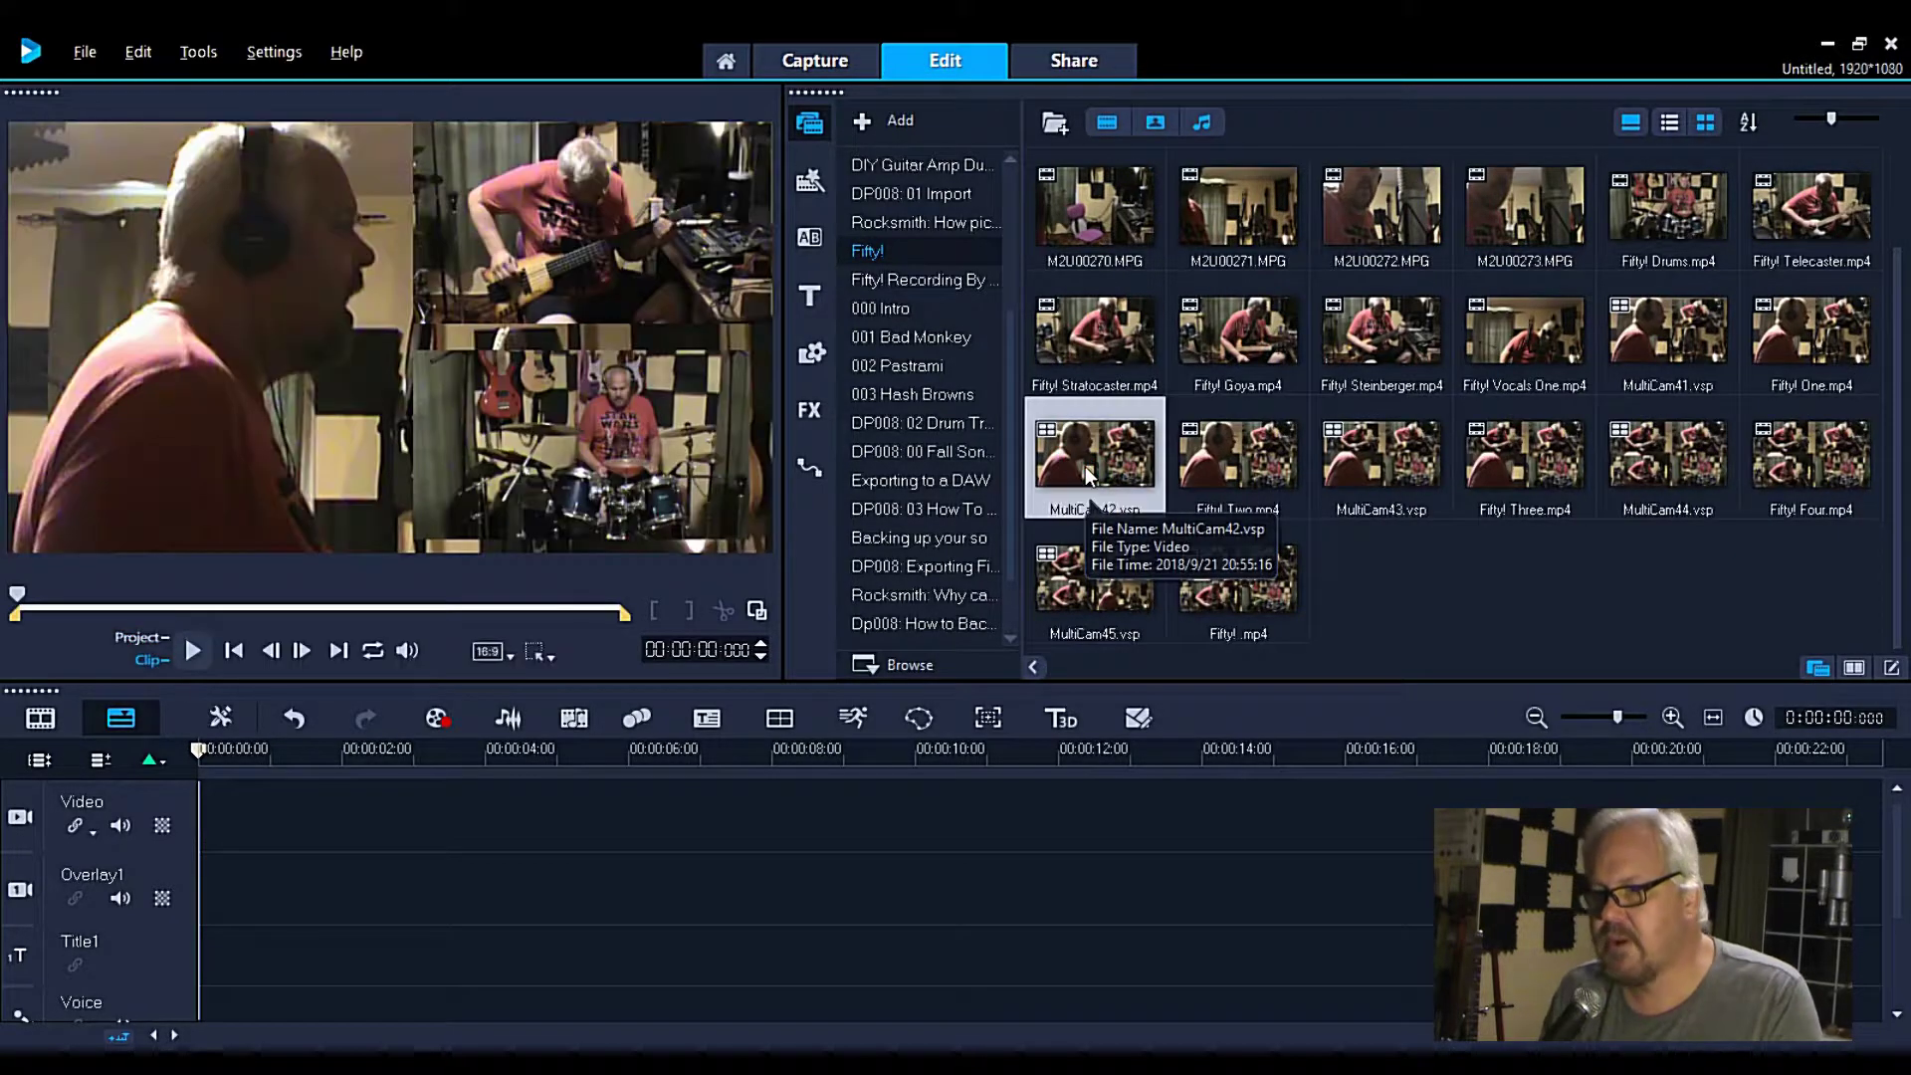
pyautogui.doubleClick(1088, 476)
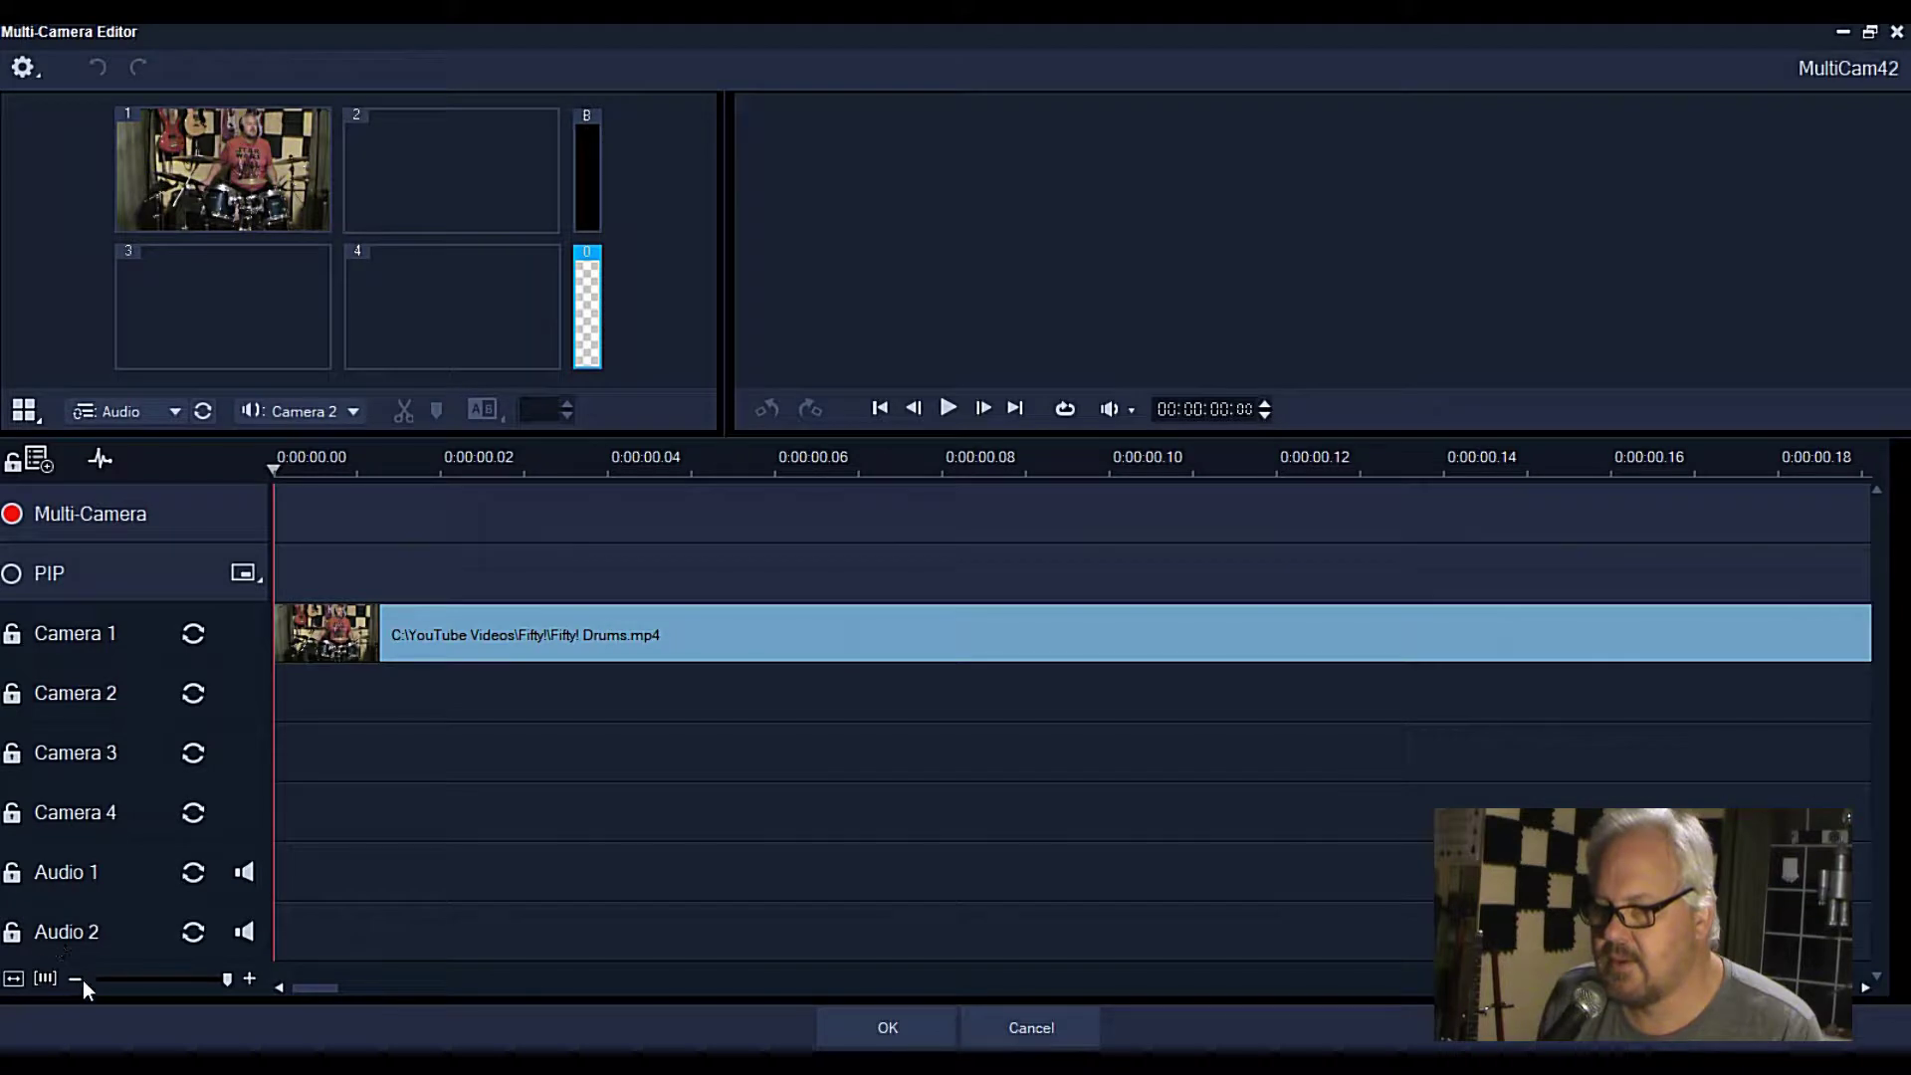
pyautogui.click(46, 980)
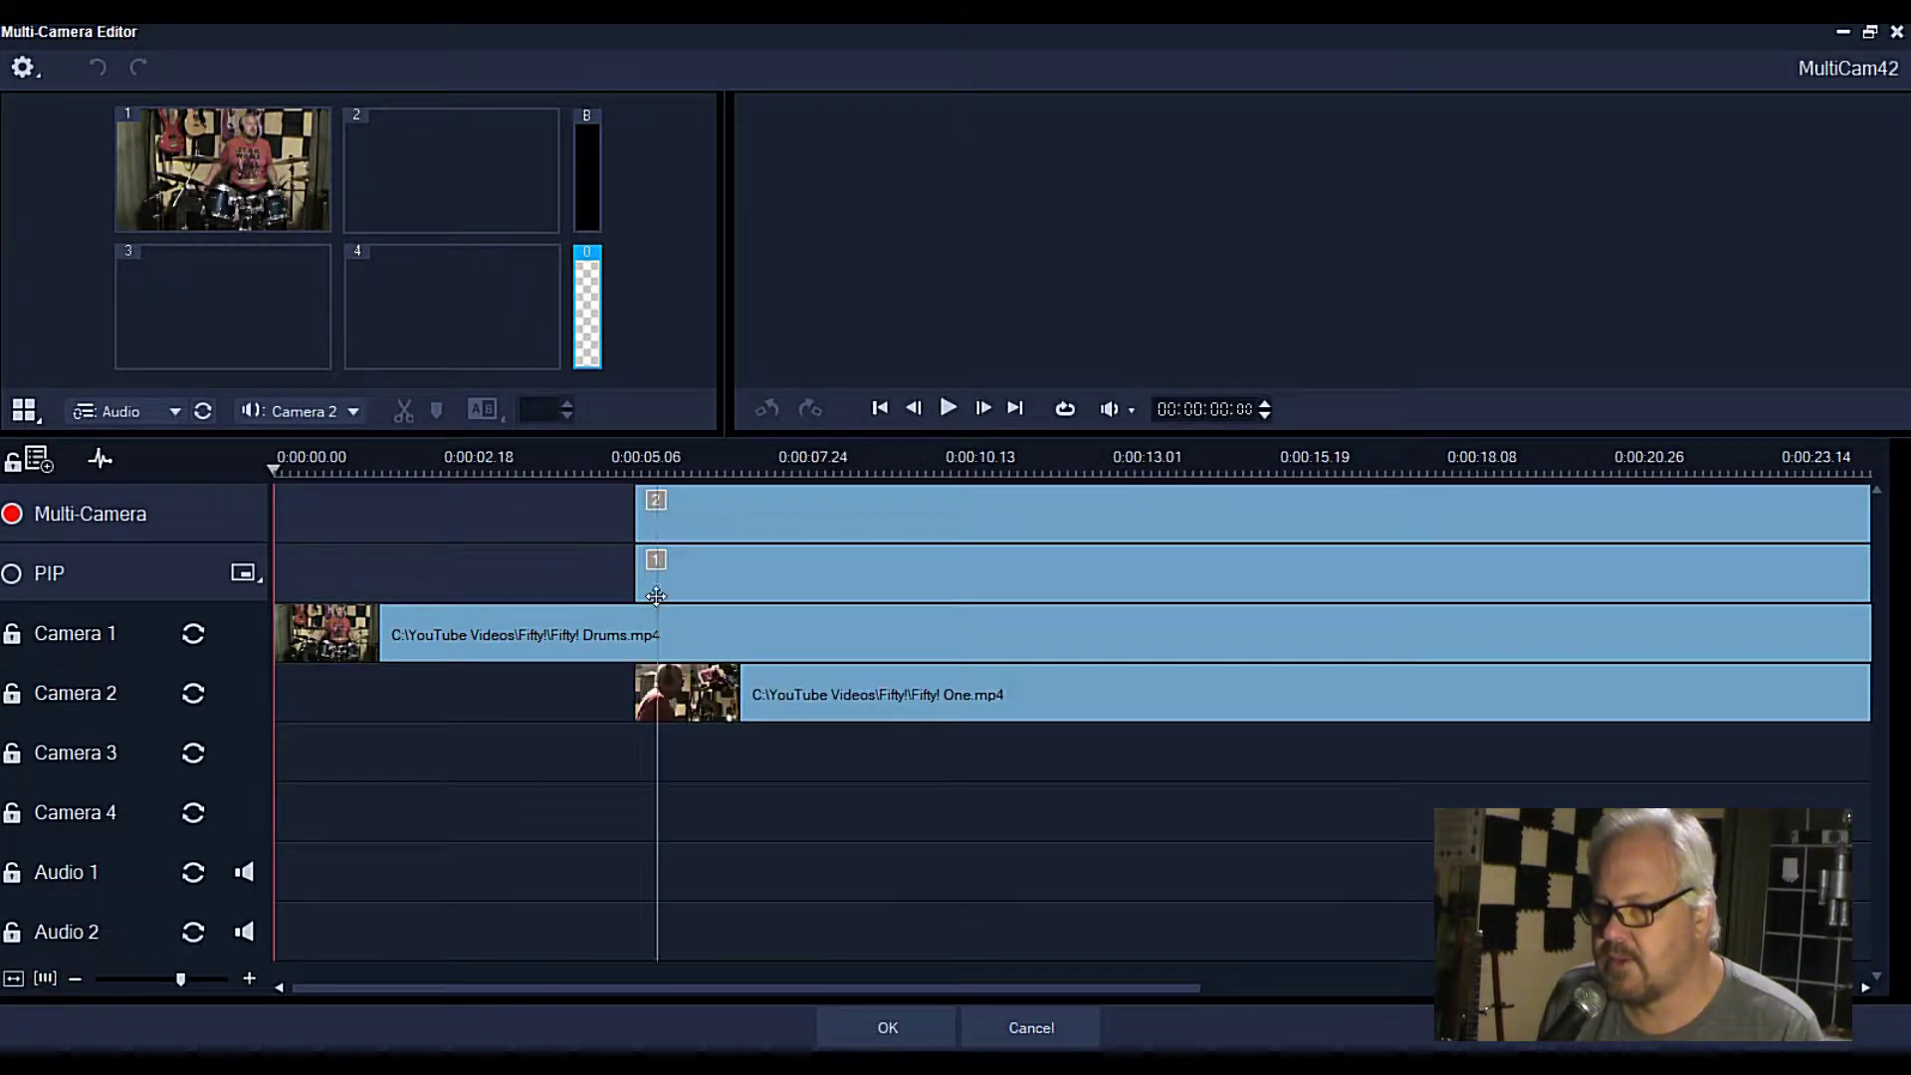
pyautogui.click(637, 470)
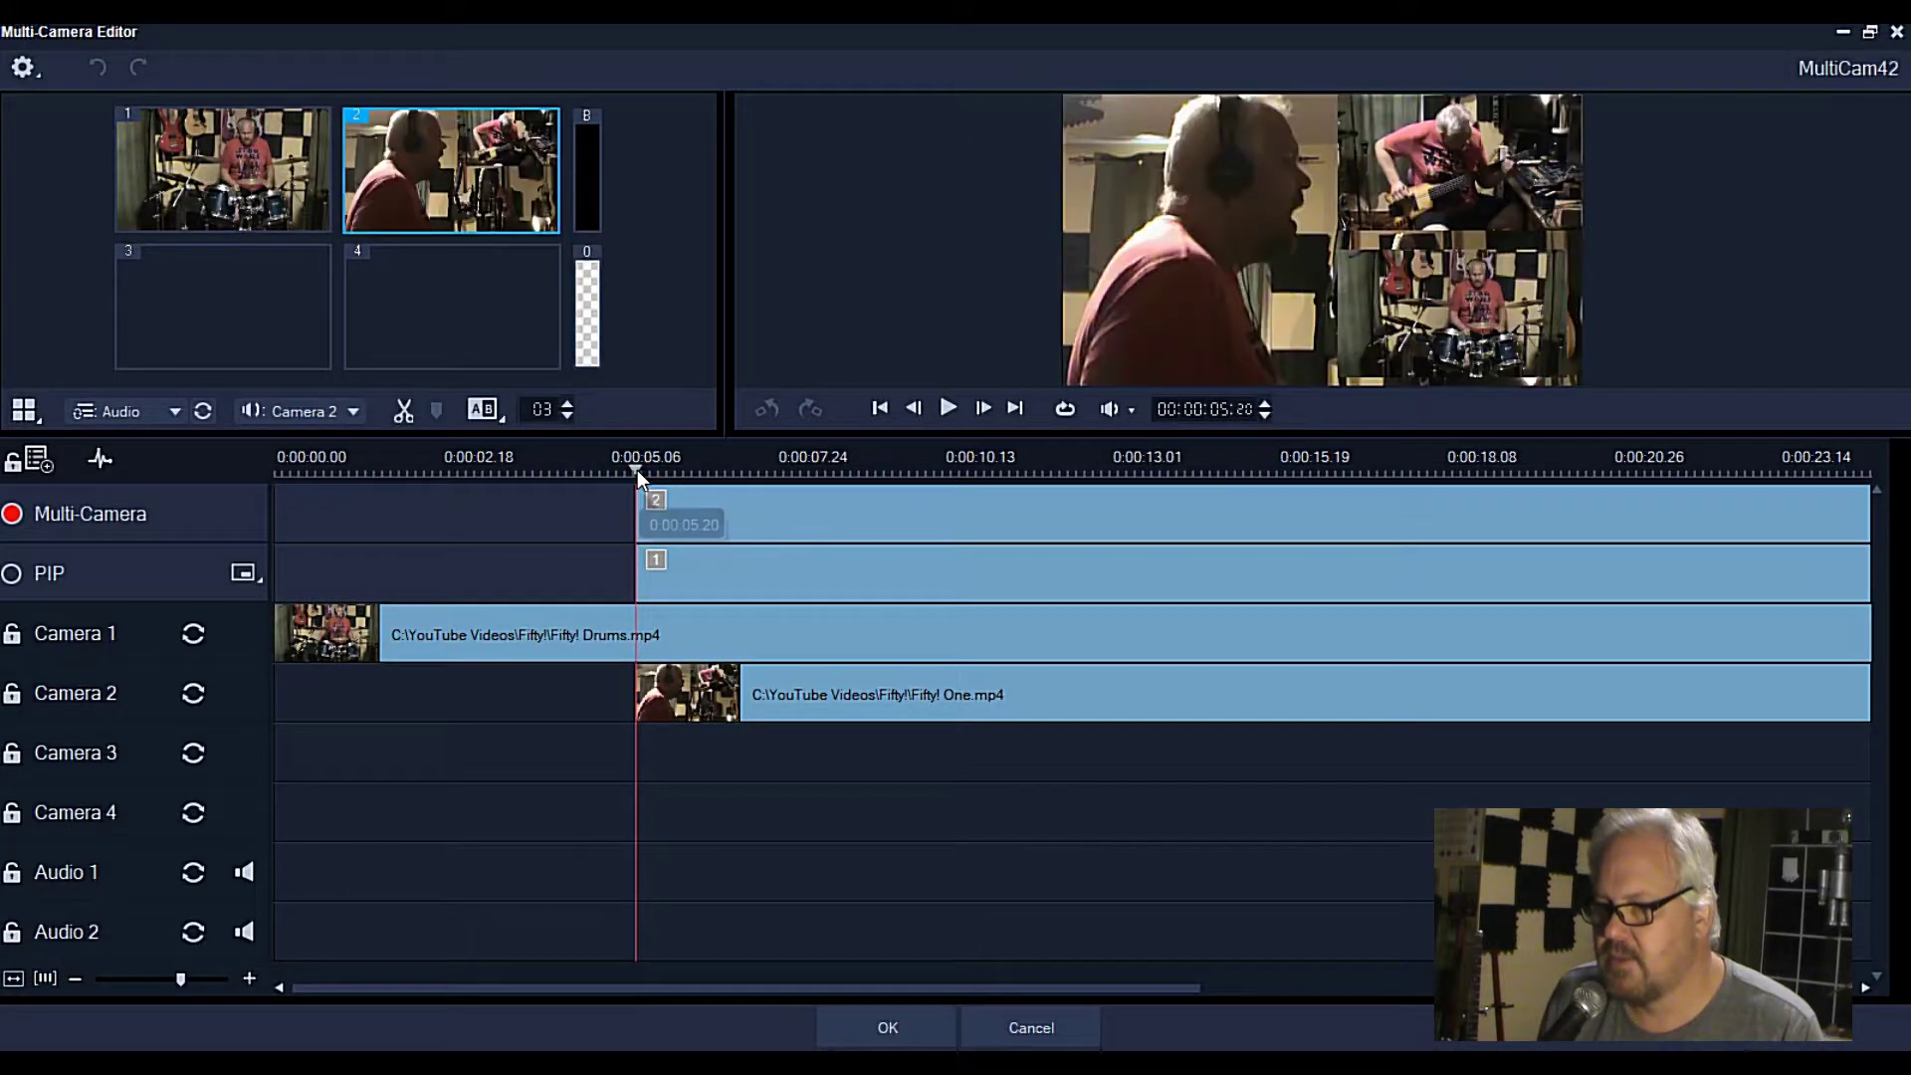
pyautogui.moveTo(628, 470); pyautogui.dragTo(635, 469)
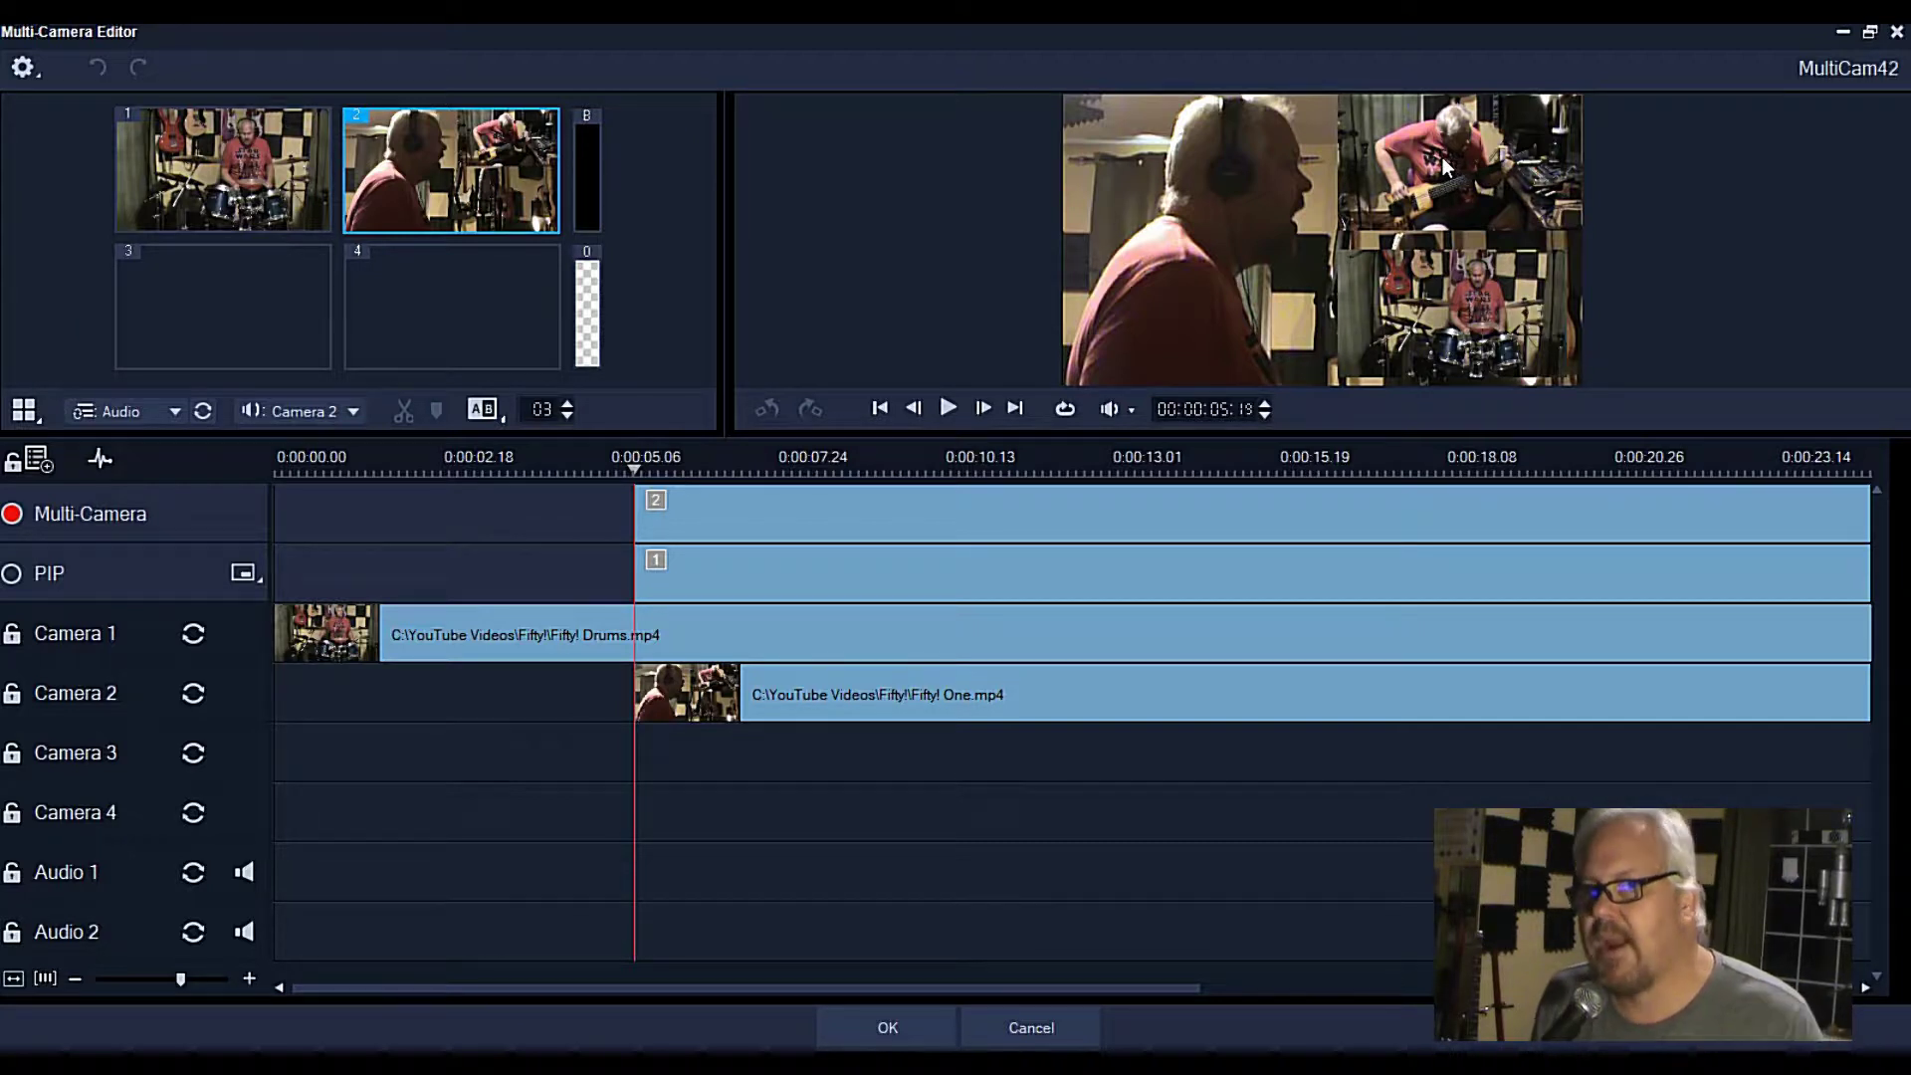
# Step: Play the combined vocals, bass and drums passage, and close MultiCam42 without saving changes
pyautogui.click(947, 409)
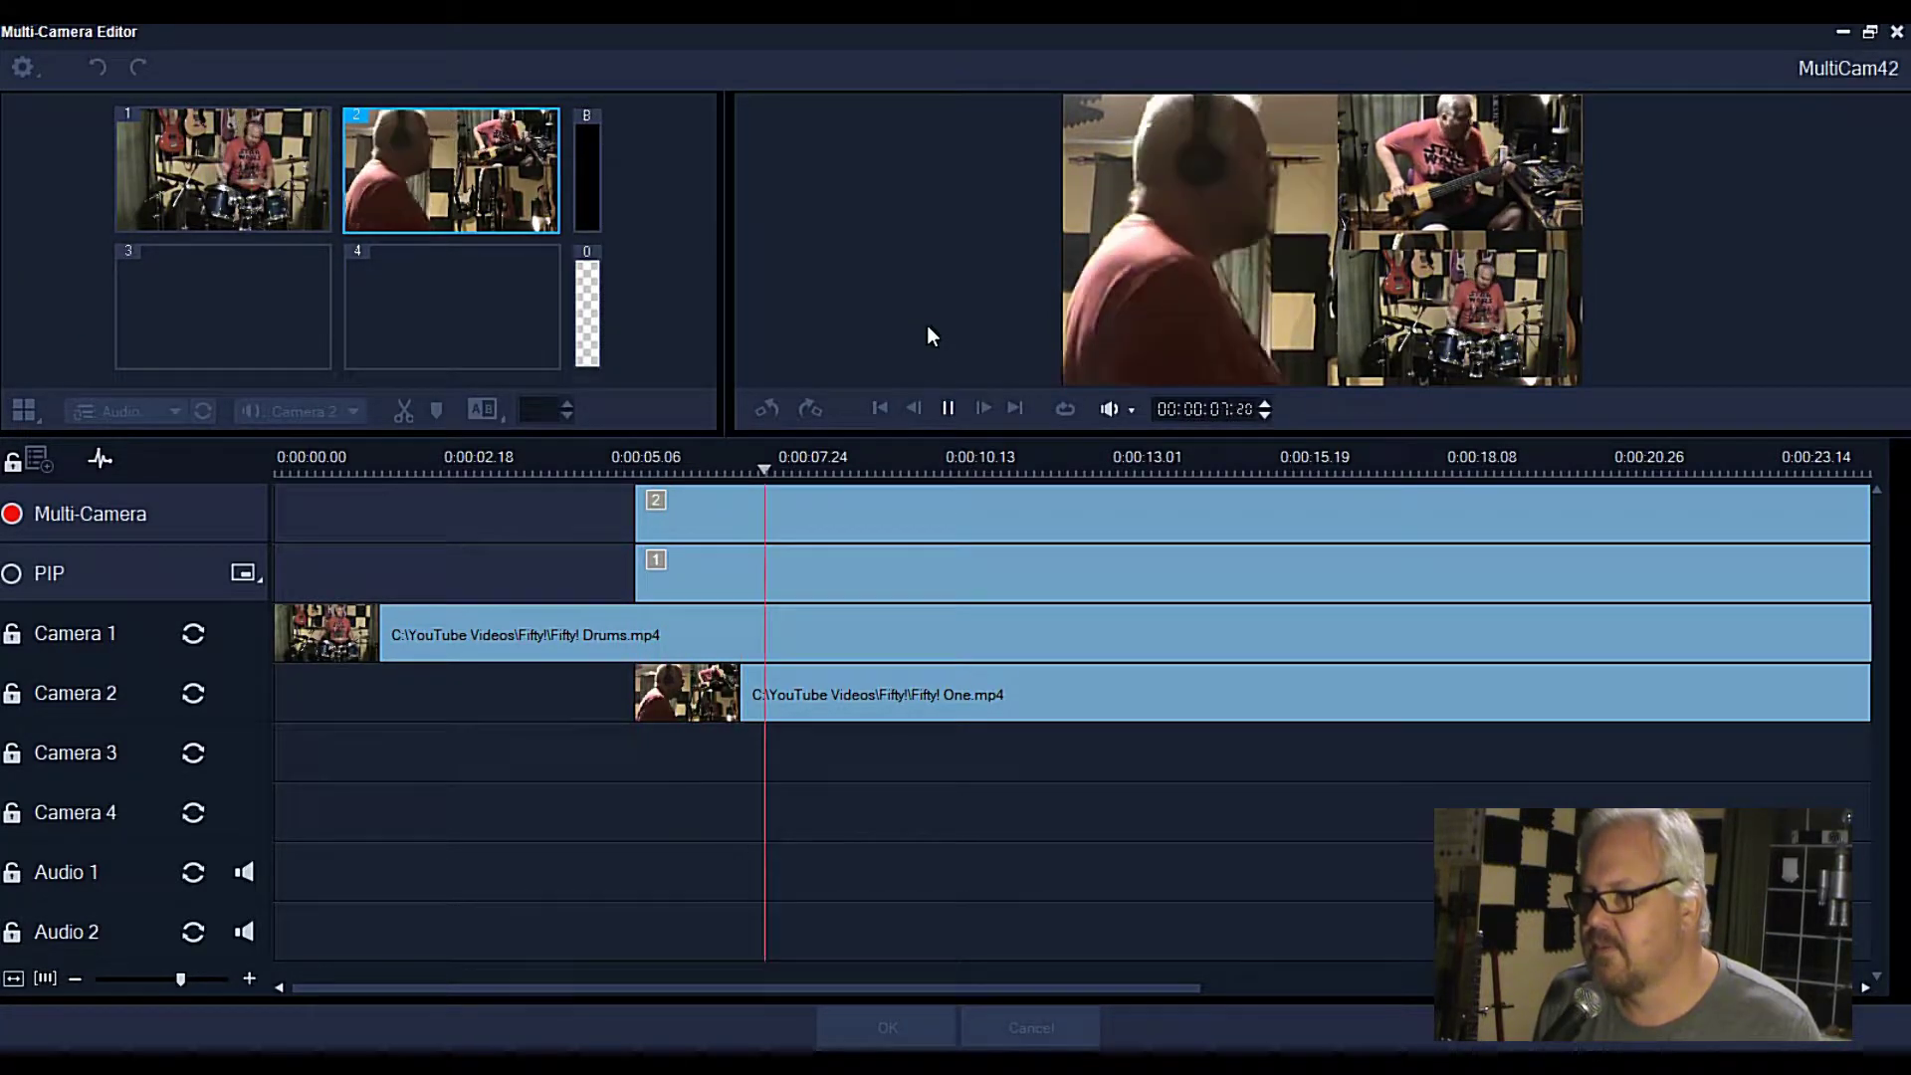
pyautogui.click(949, 409)
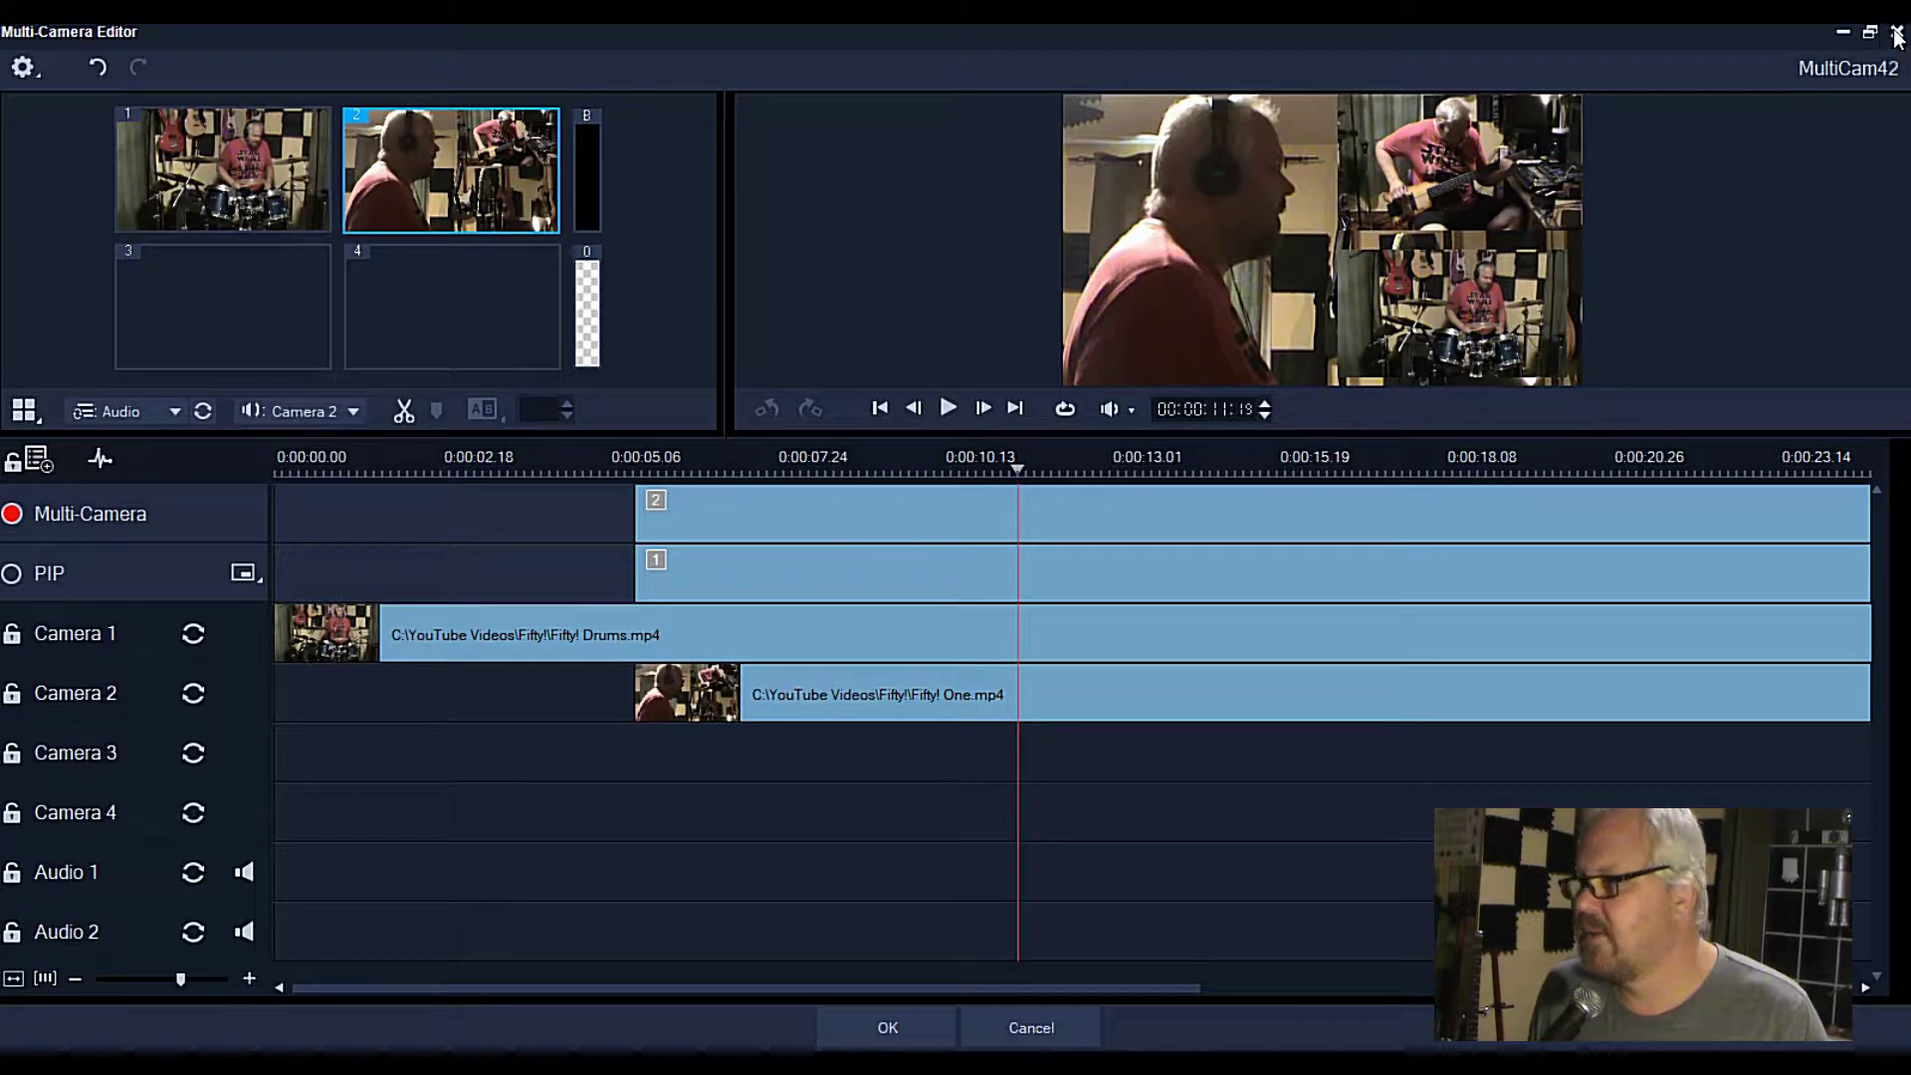
pyautogui.click(1031, 1026)
pyautogui.click(983, 597)
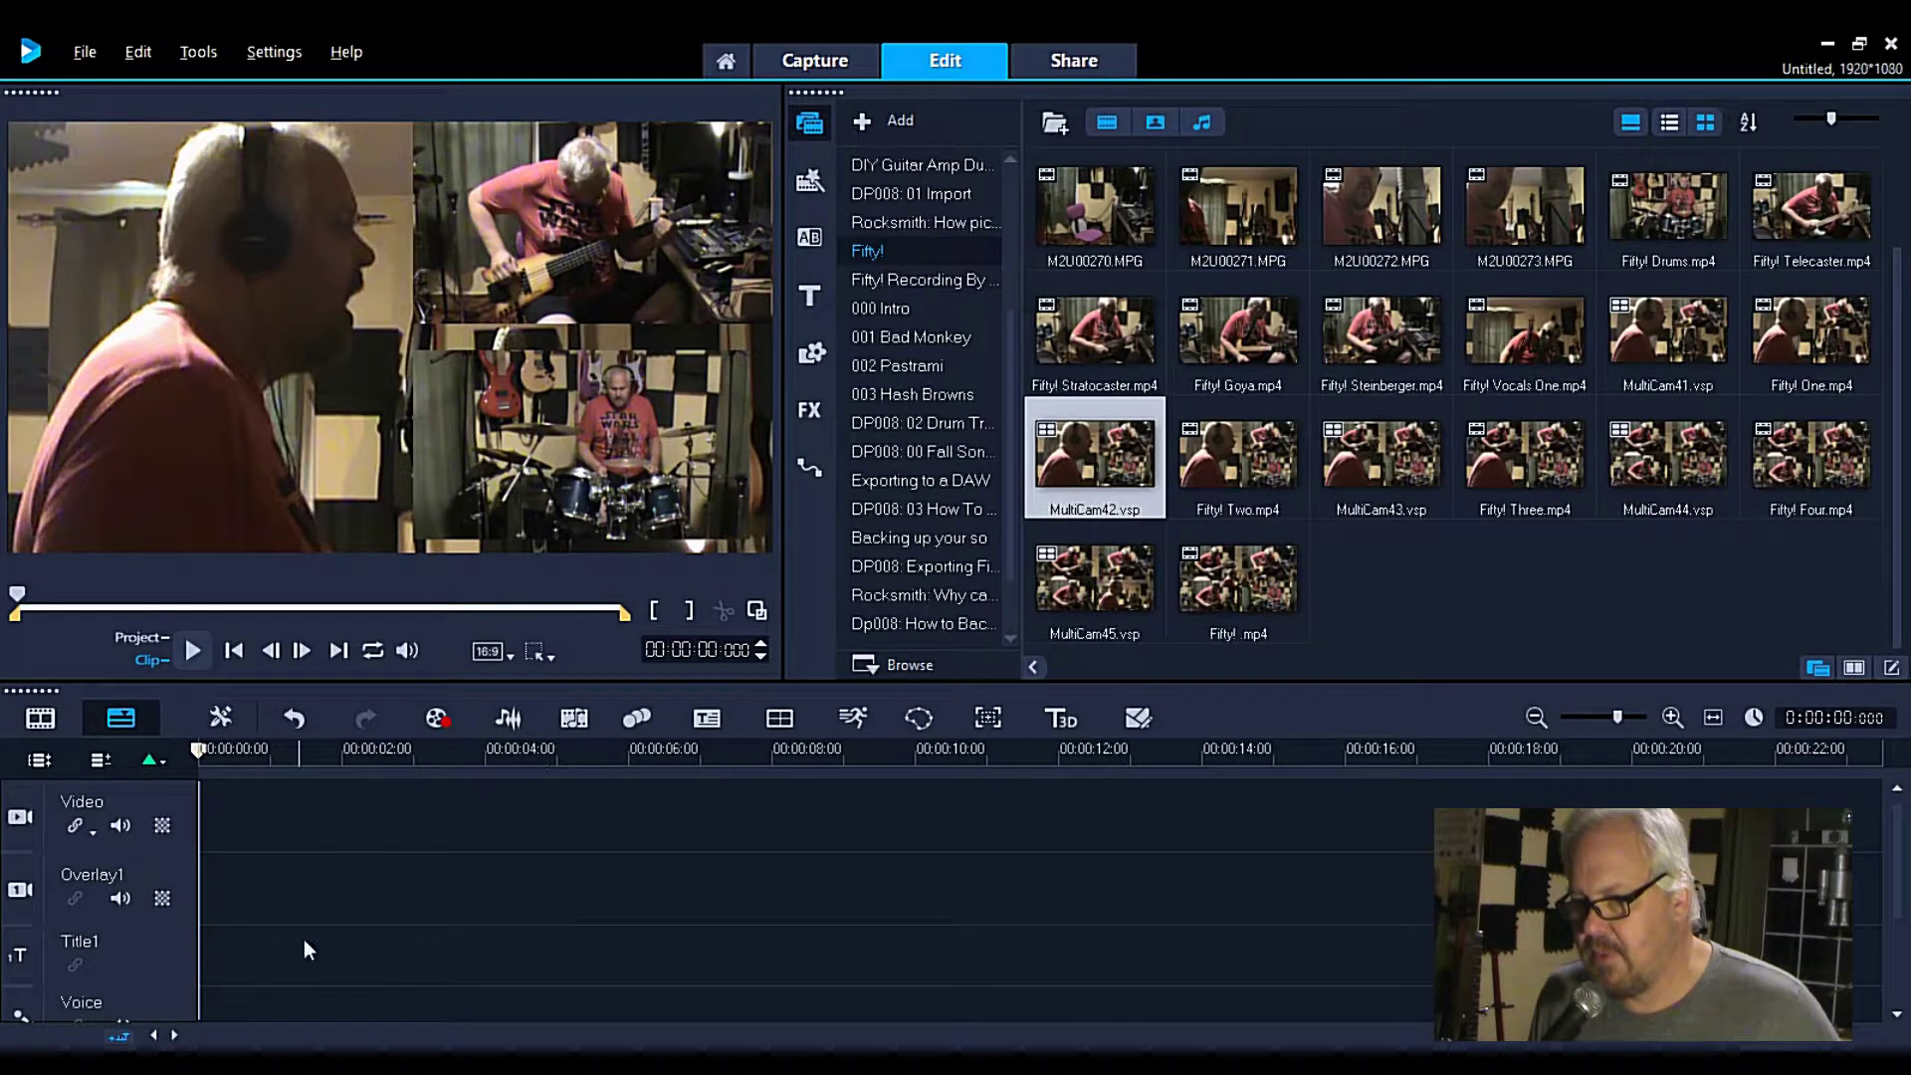
# Step: Preview the opening seconds of Fifty! Two.mp4 from the library
pyautogui.click(1259, 460)
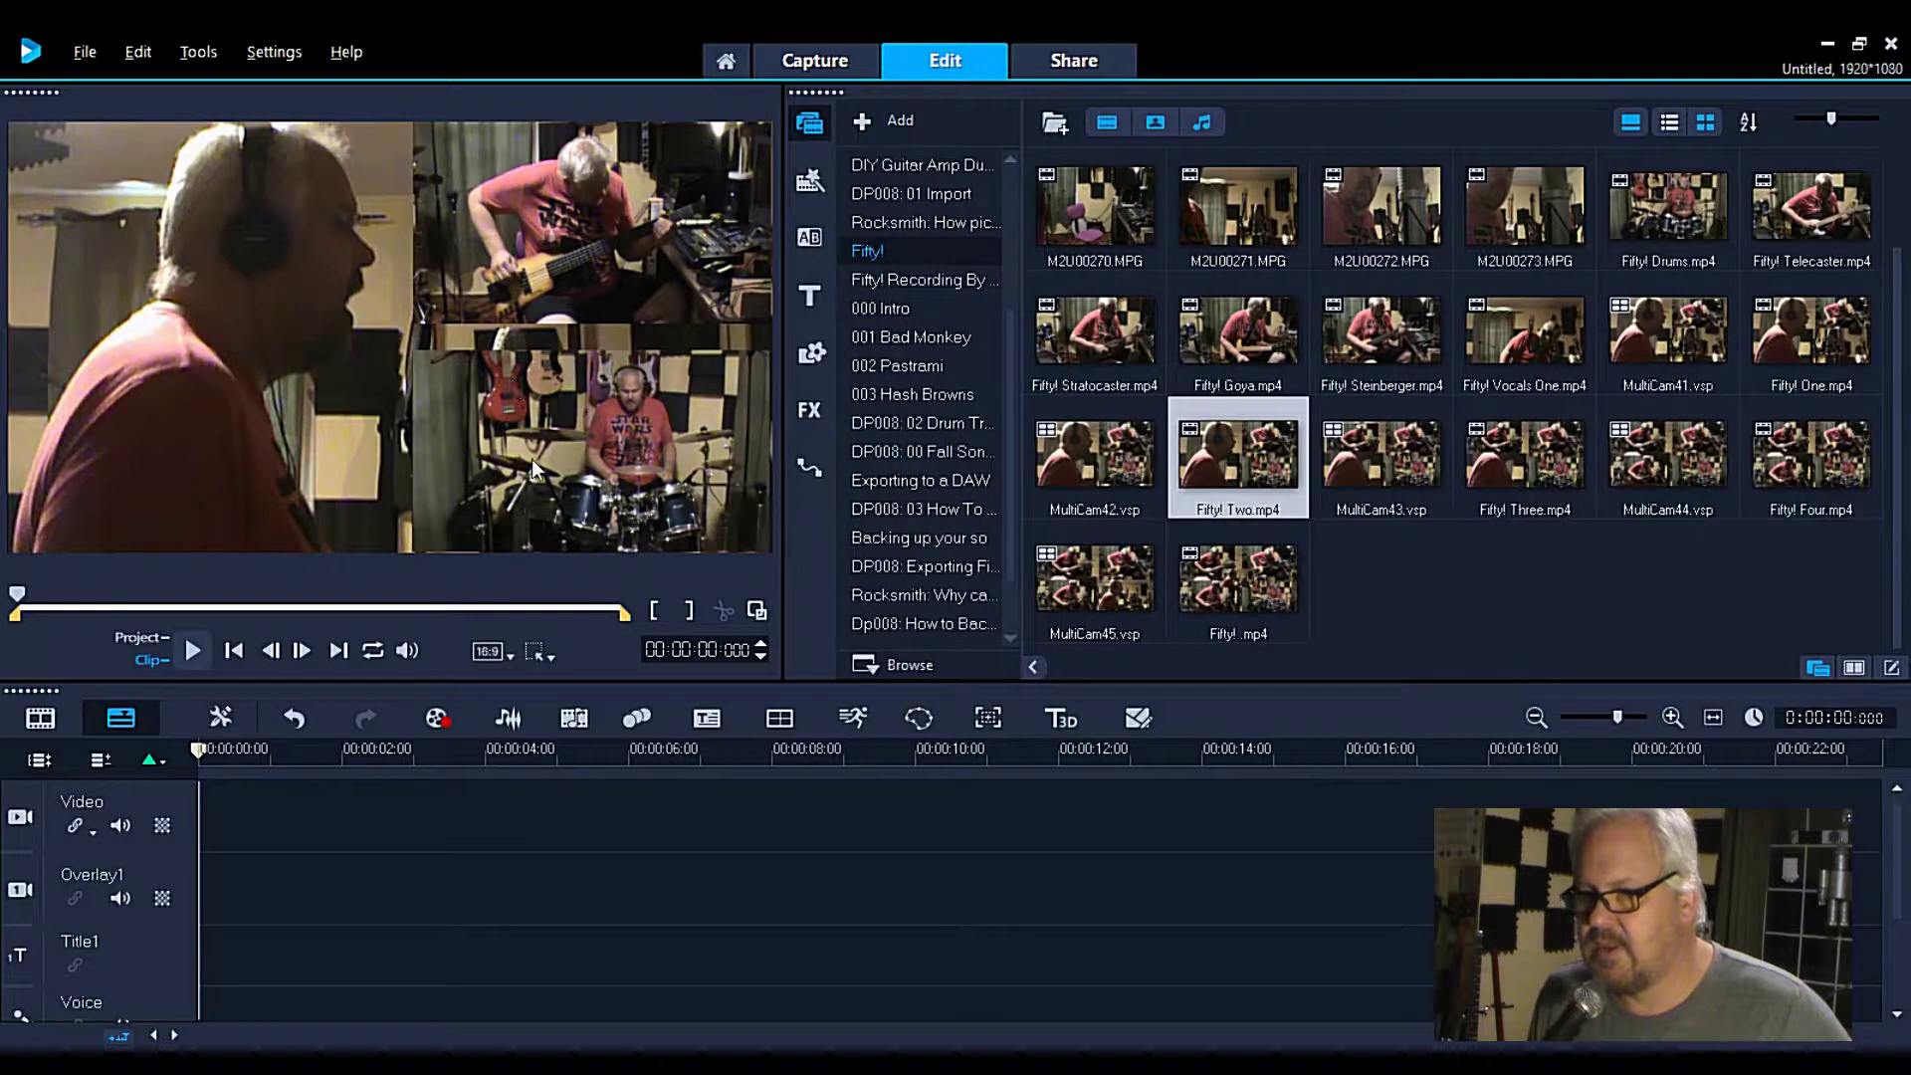
pyautogui.click(186, 658)
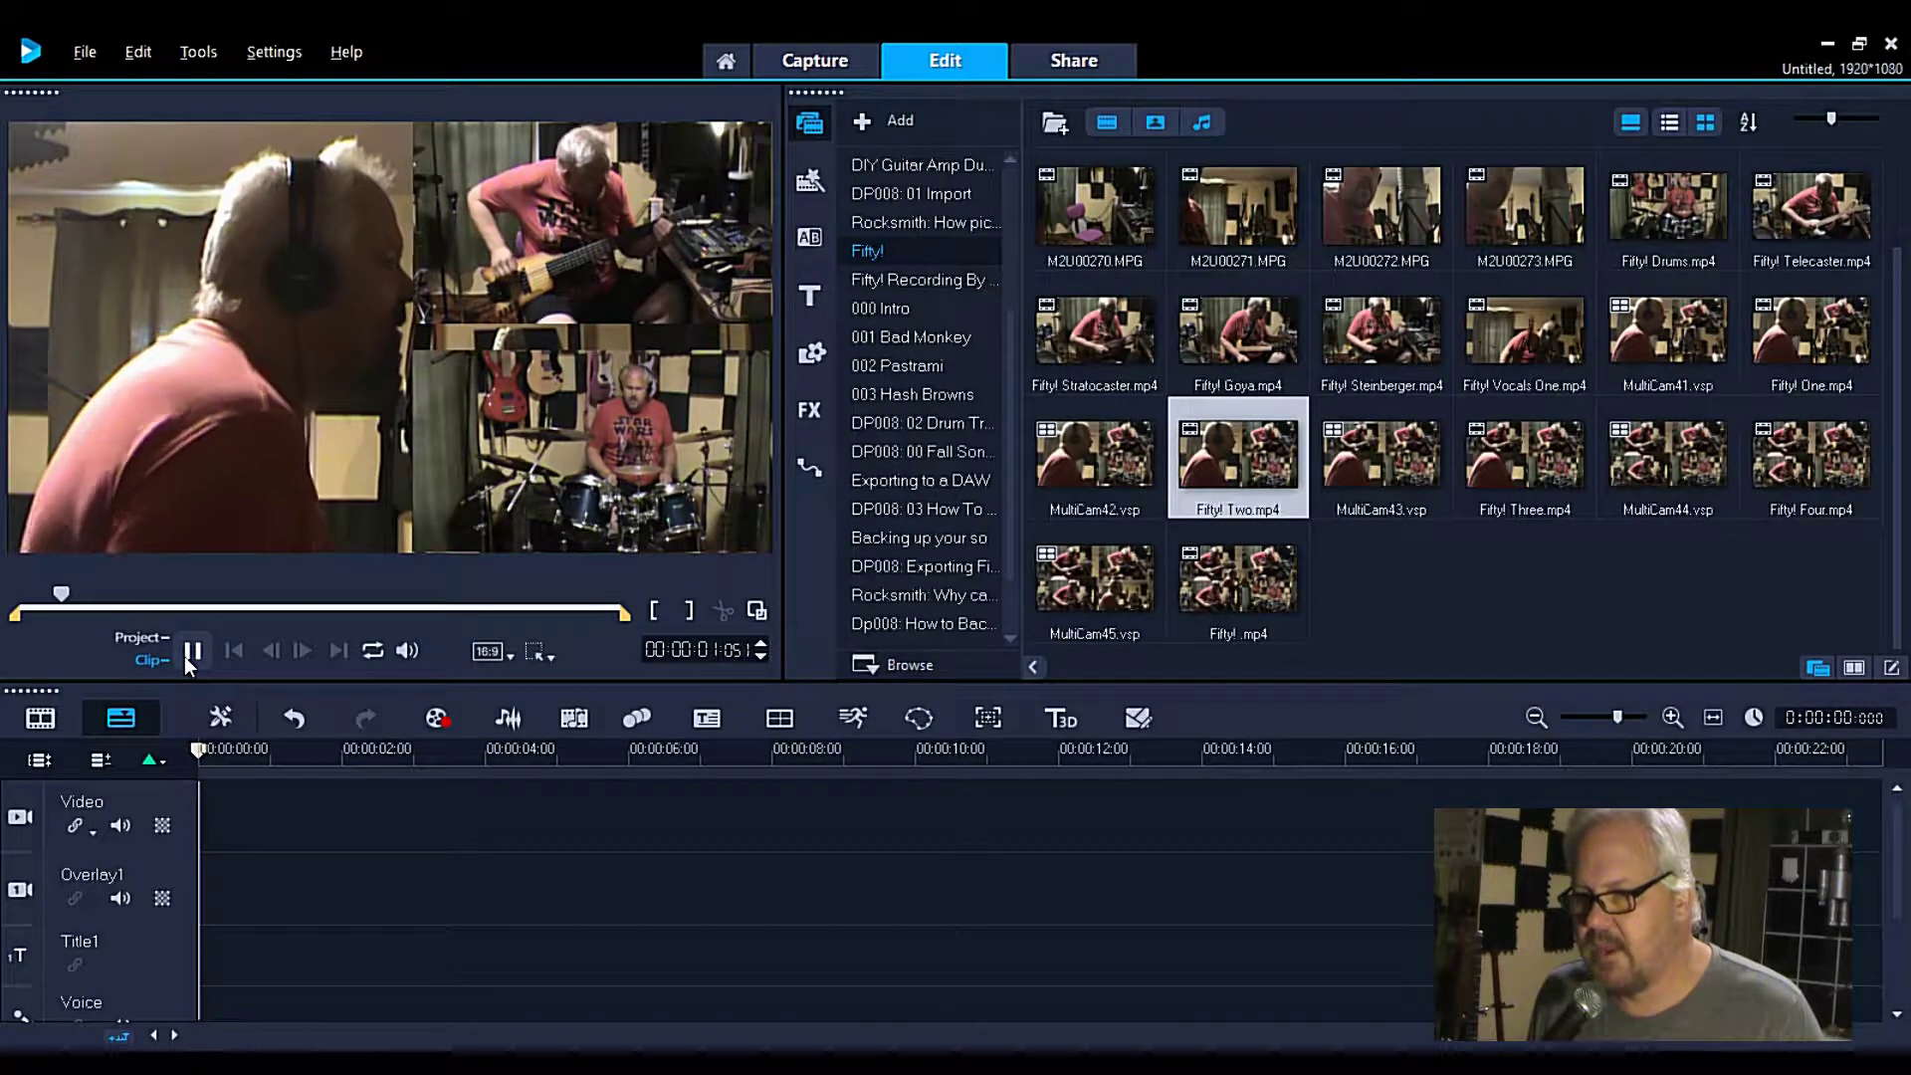
pyautogui.click(187, 658)
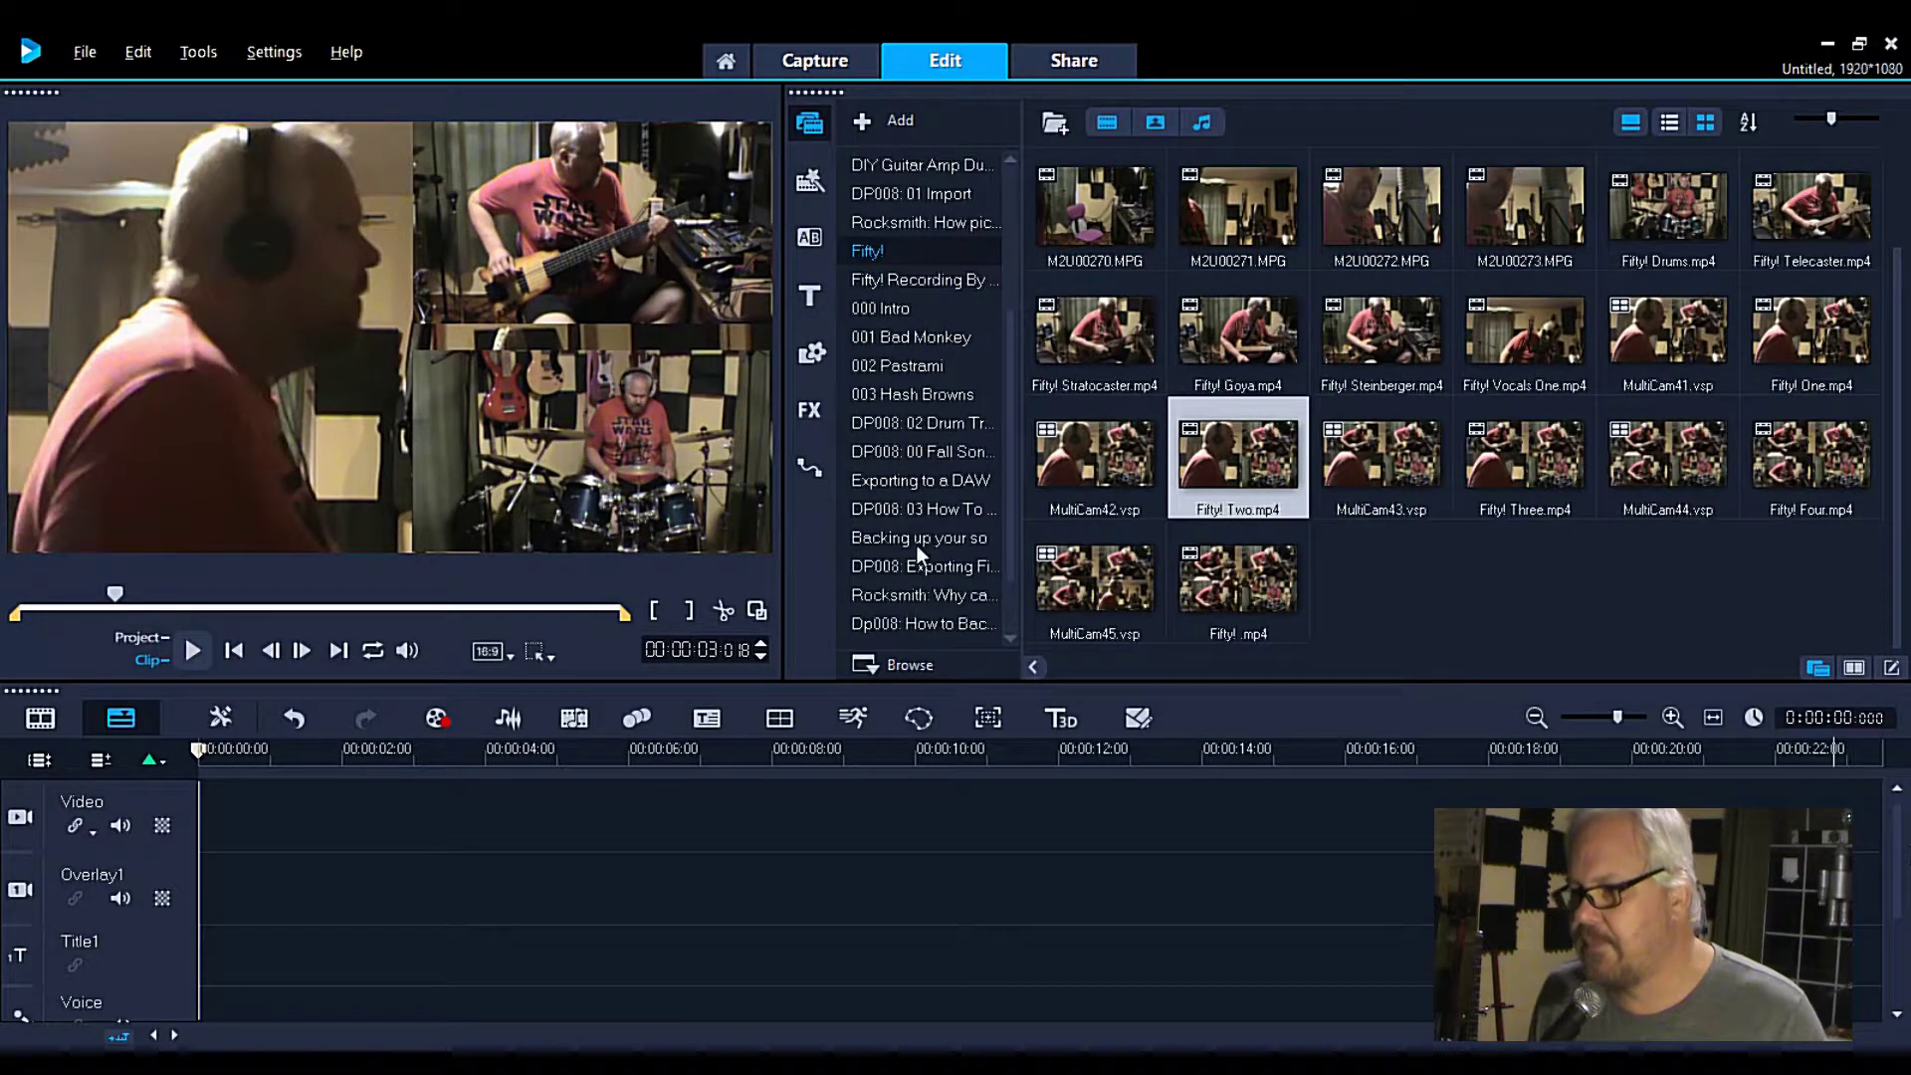
# Step: Open MultiCam43.vsp in the Multi-Camera Editor and place the playhead where Fifty! Two.mp4 begins
pyautogui.click(1379, 454)
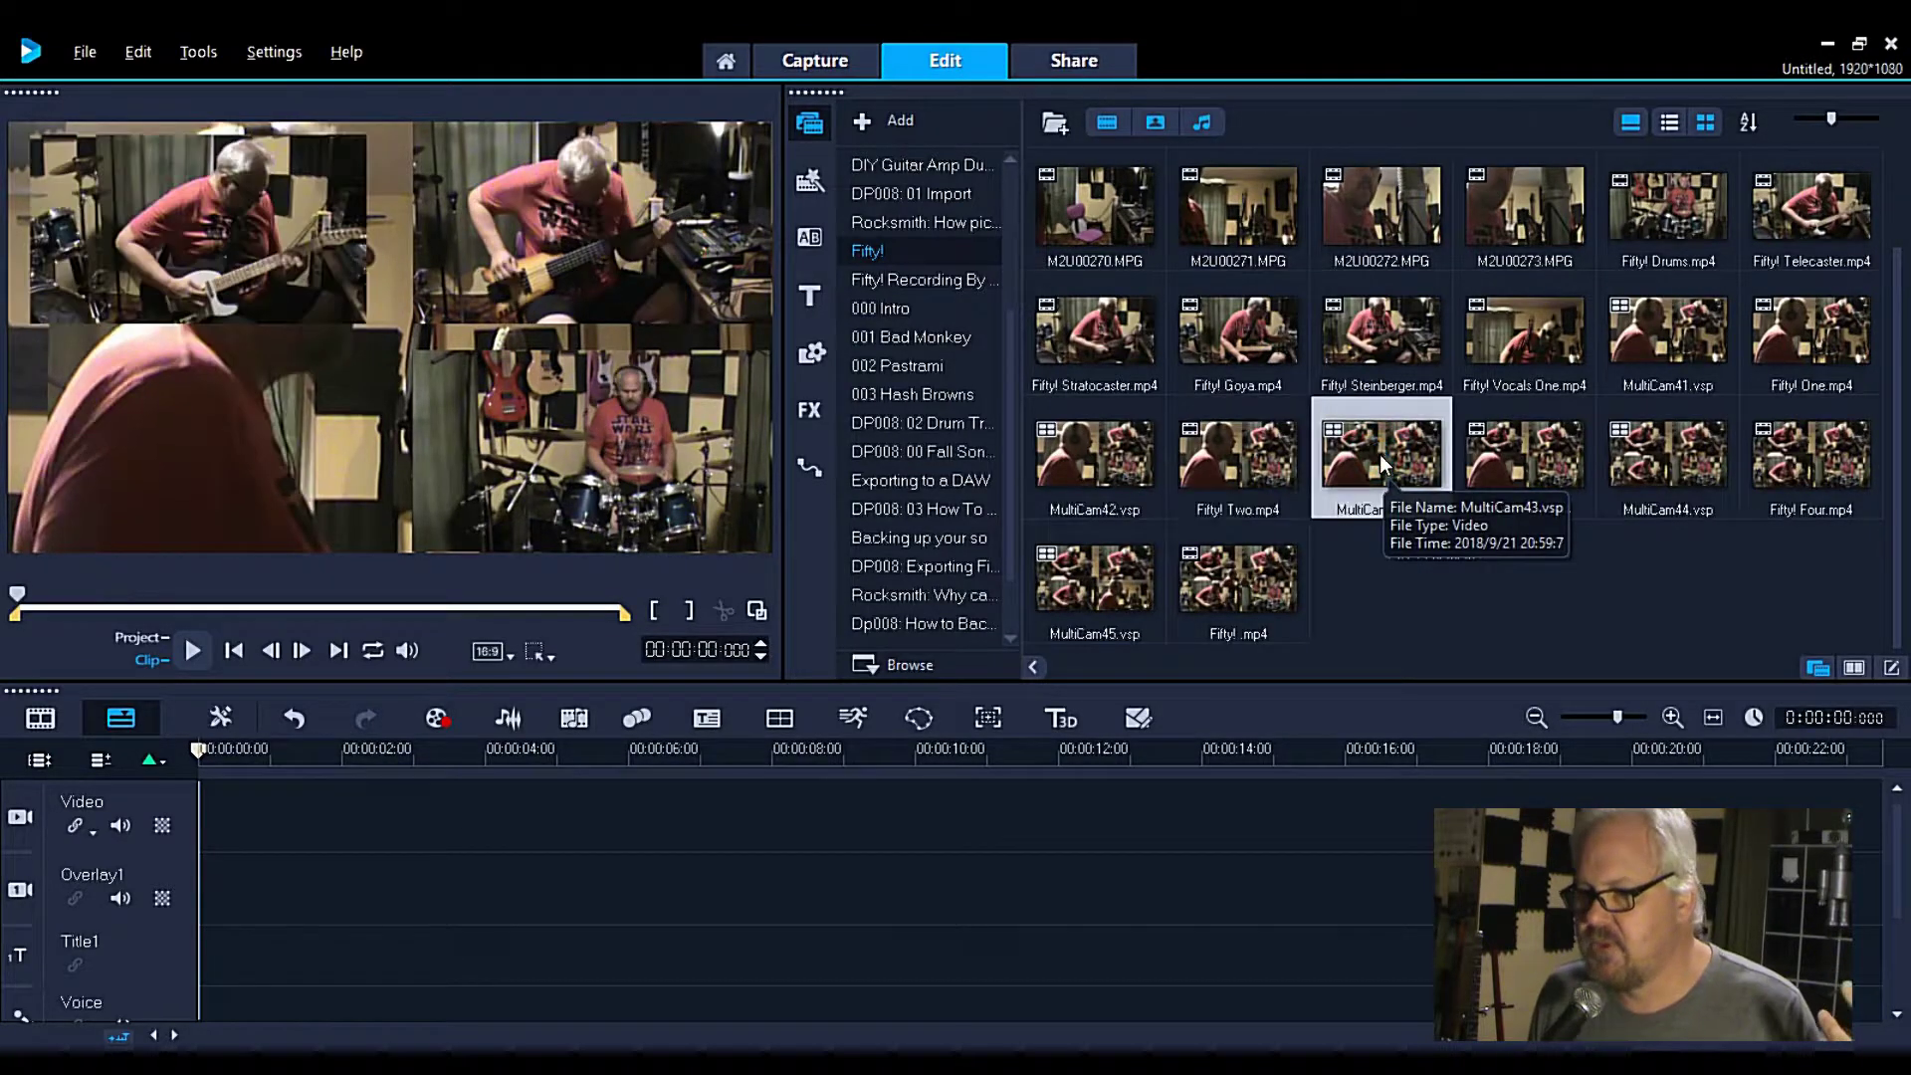
pyautogui.doubleClick(1379, 454)
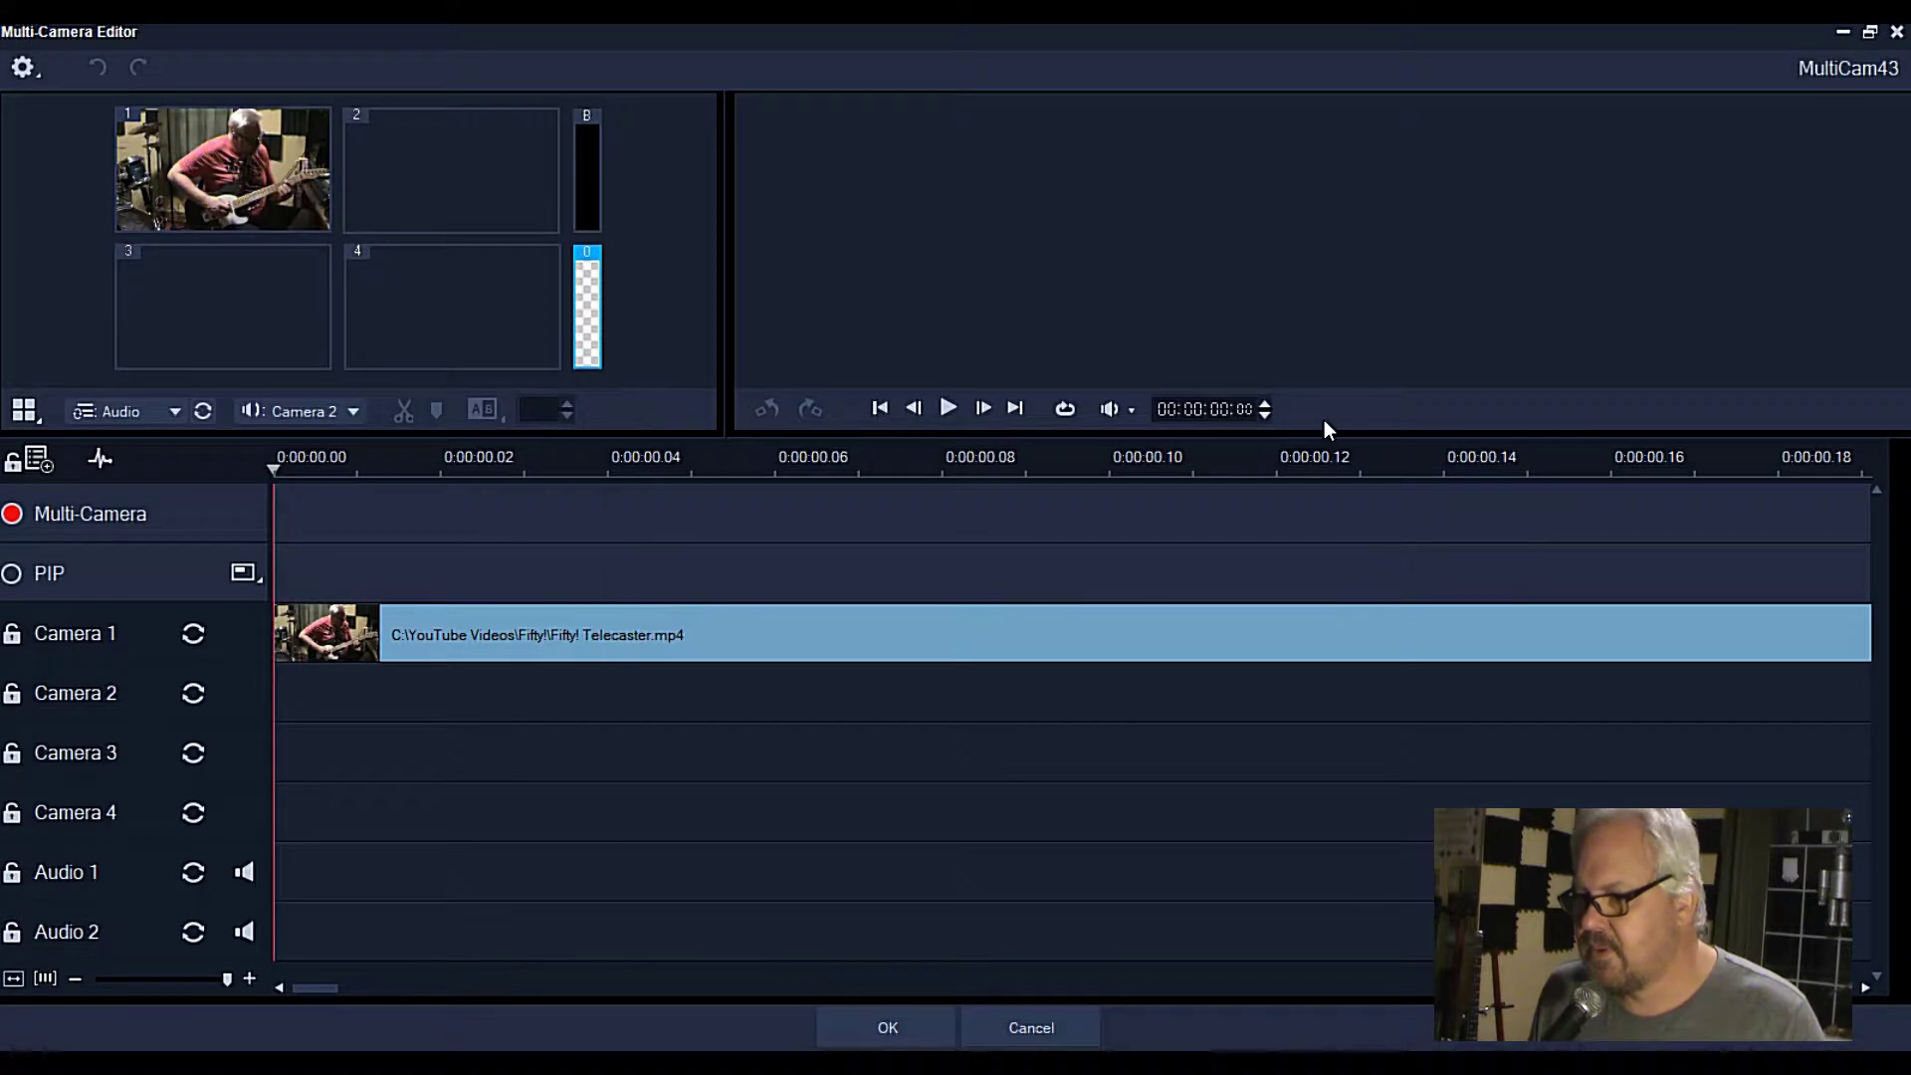
pyautogui.click(13, 978)
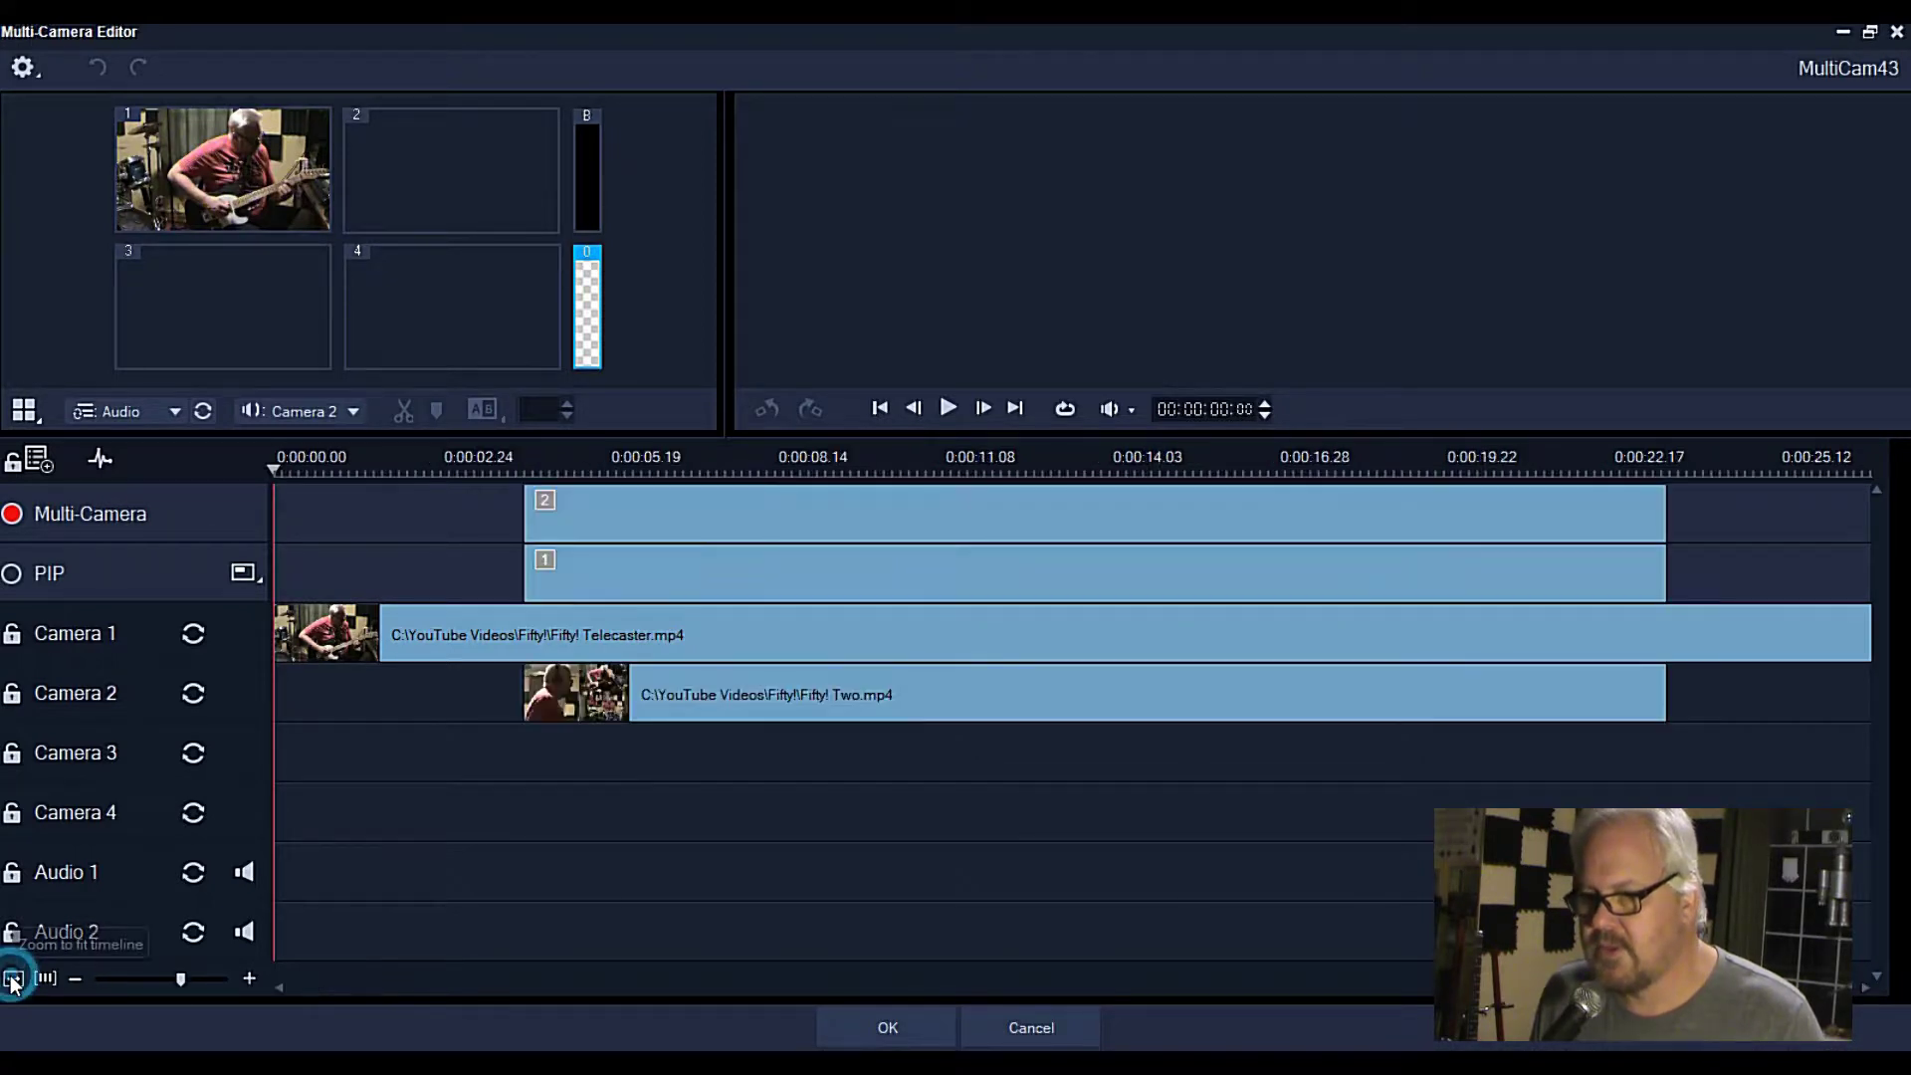
pyautogui.click(524, 474)
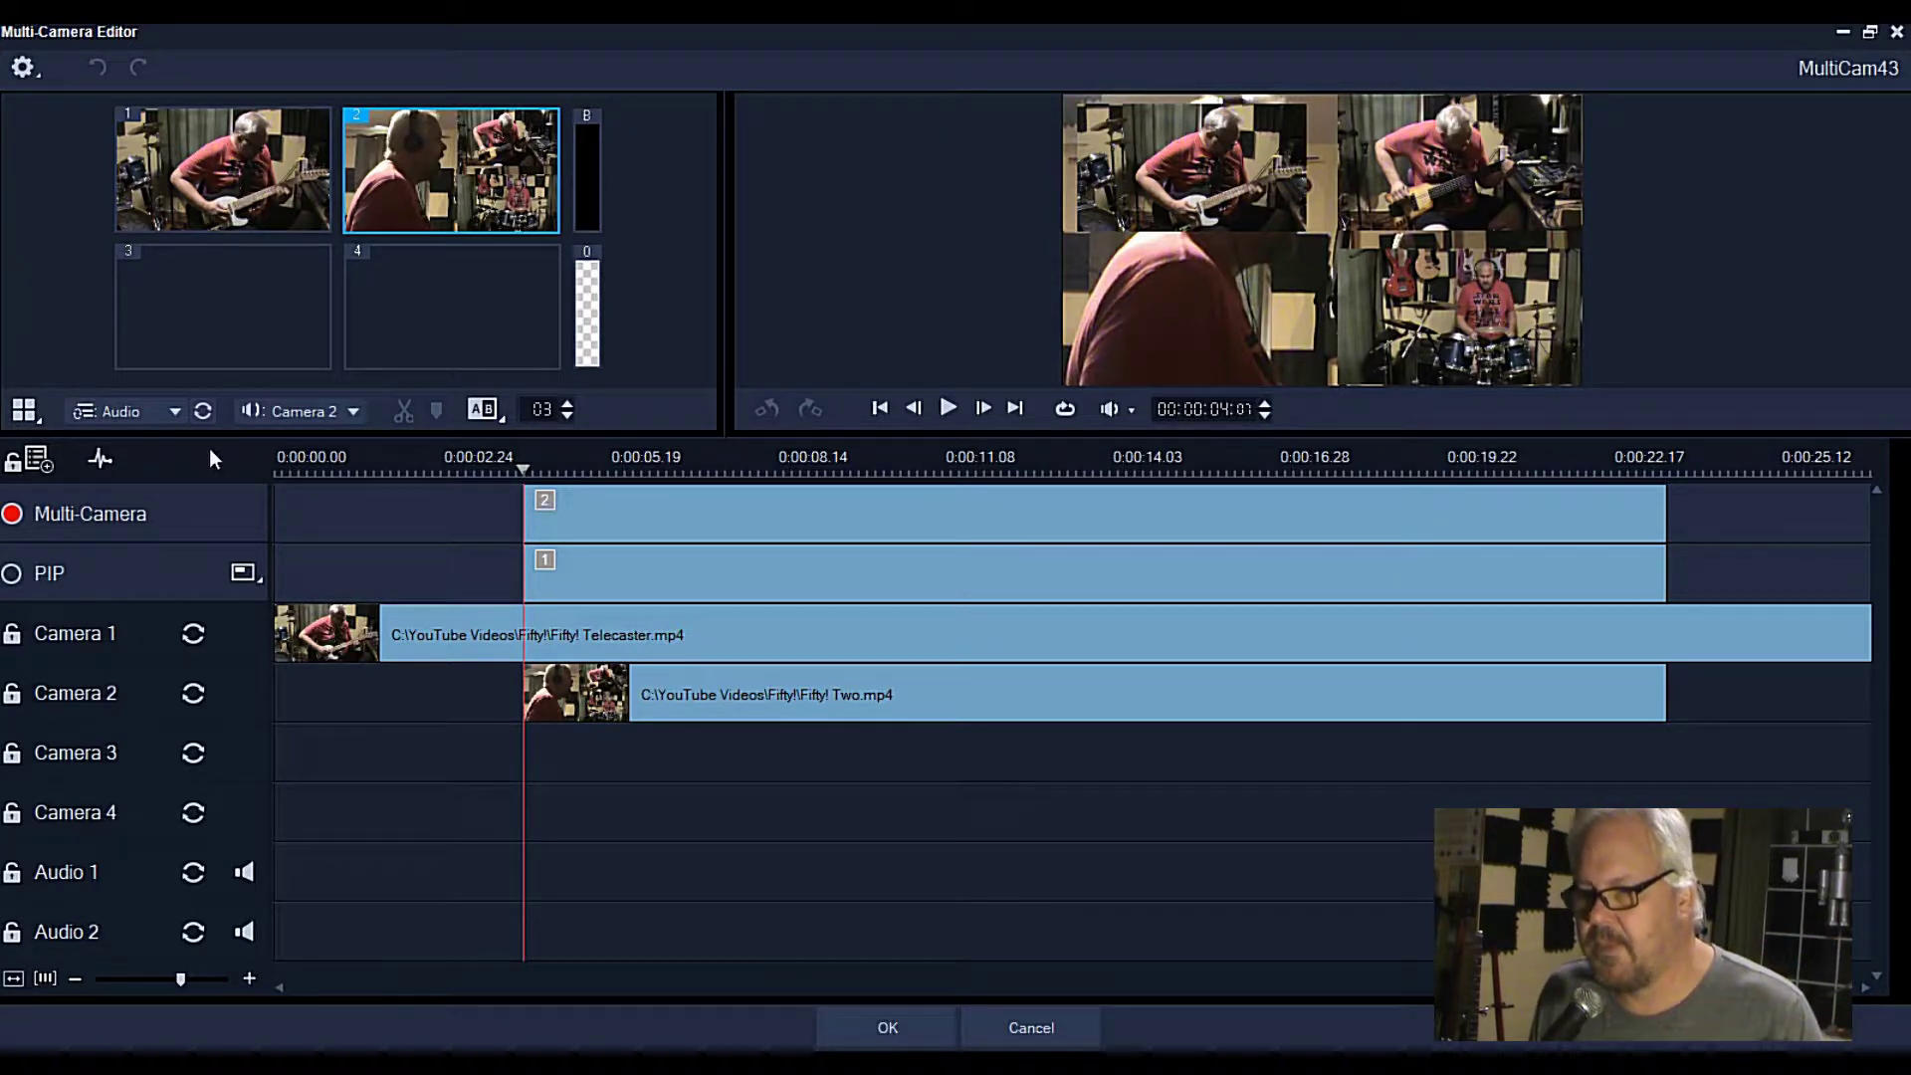
# Step: Play the passage with the Telecaster picture-in-picture, and close MultiCam43 without saving changes
pyautogui.click(948, 408)
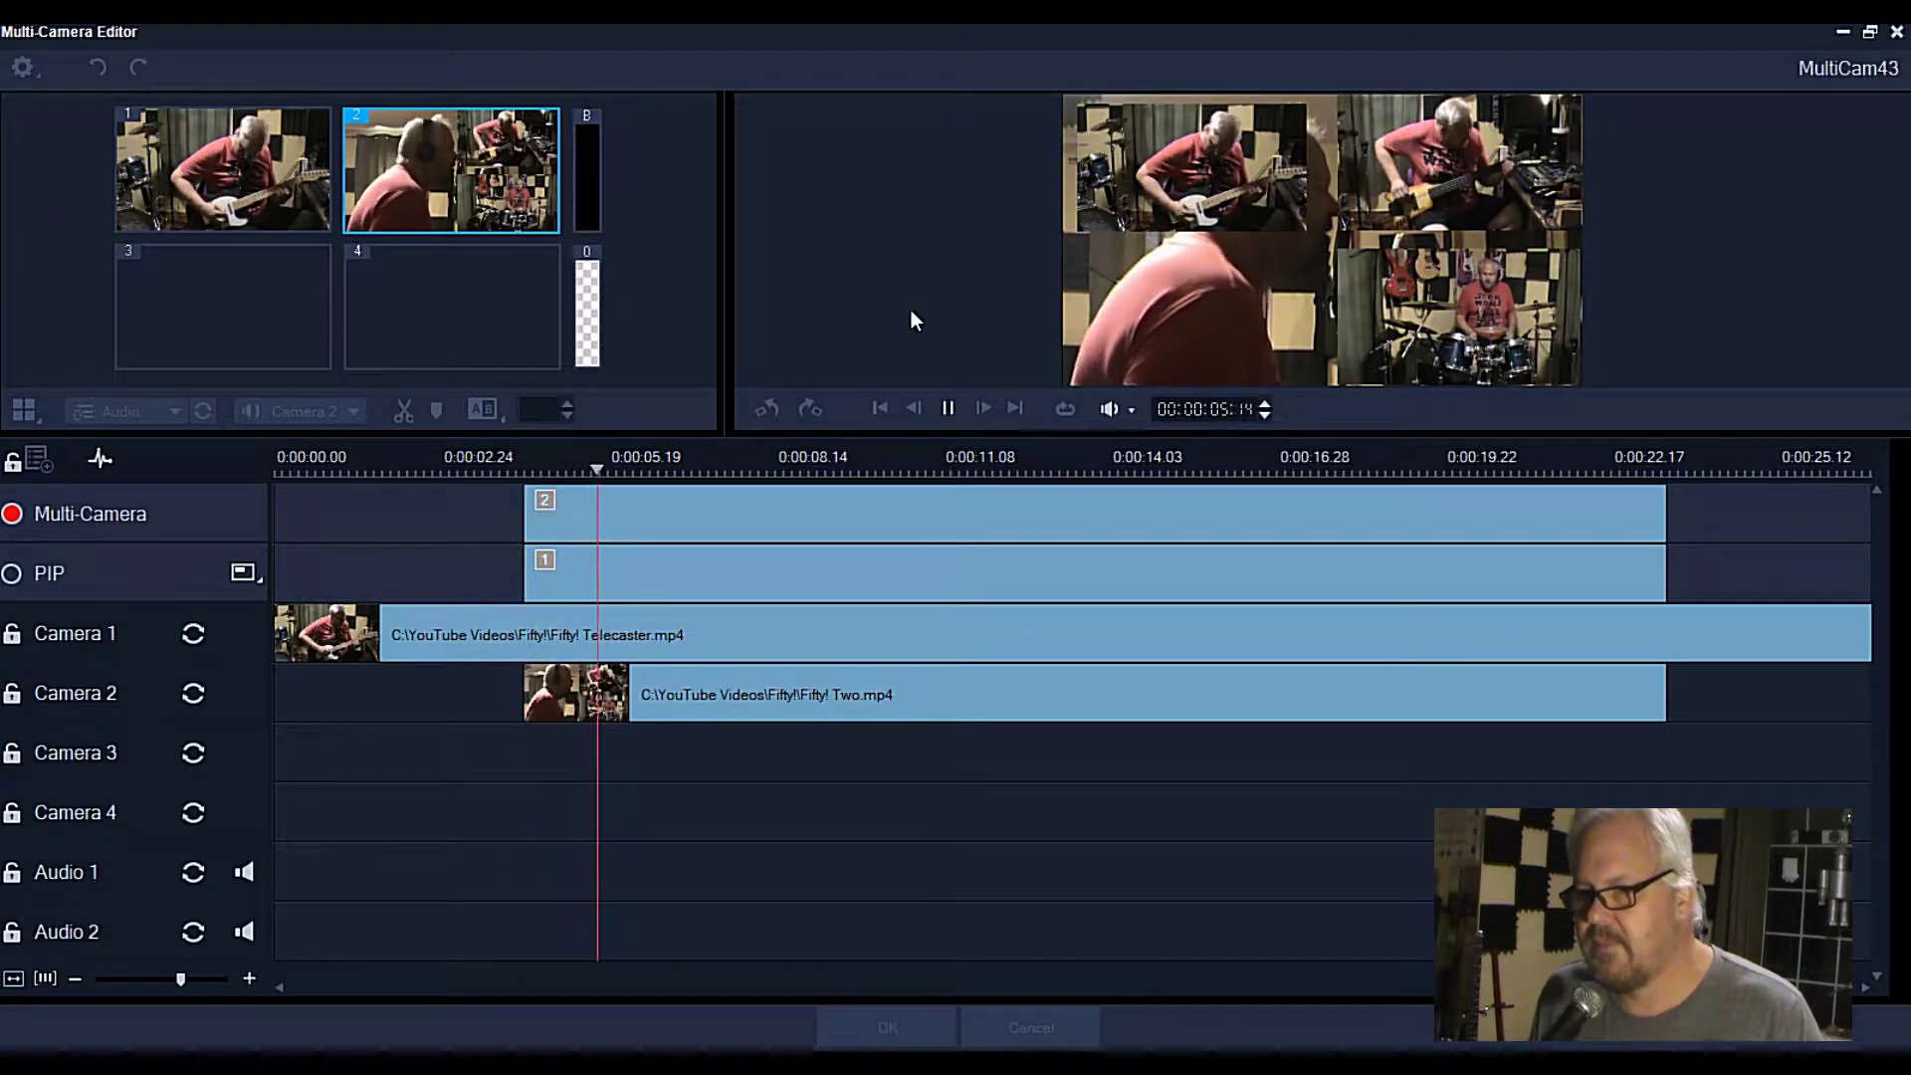
pyautogui.click(947, 408)
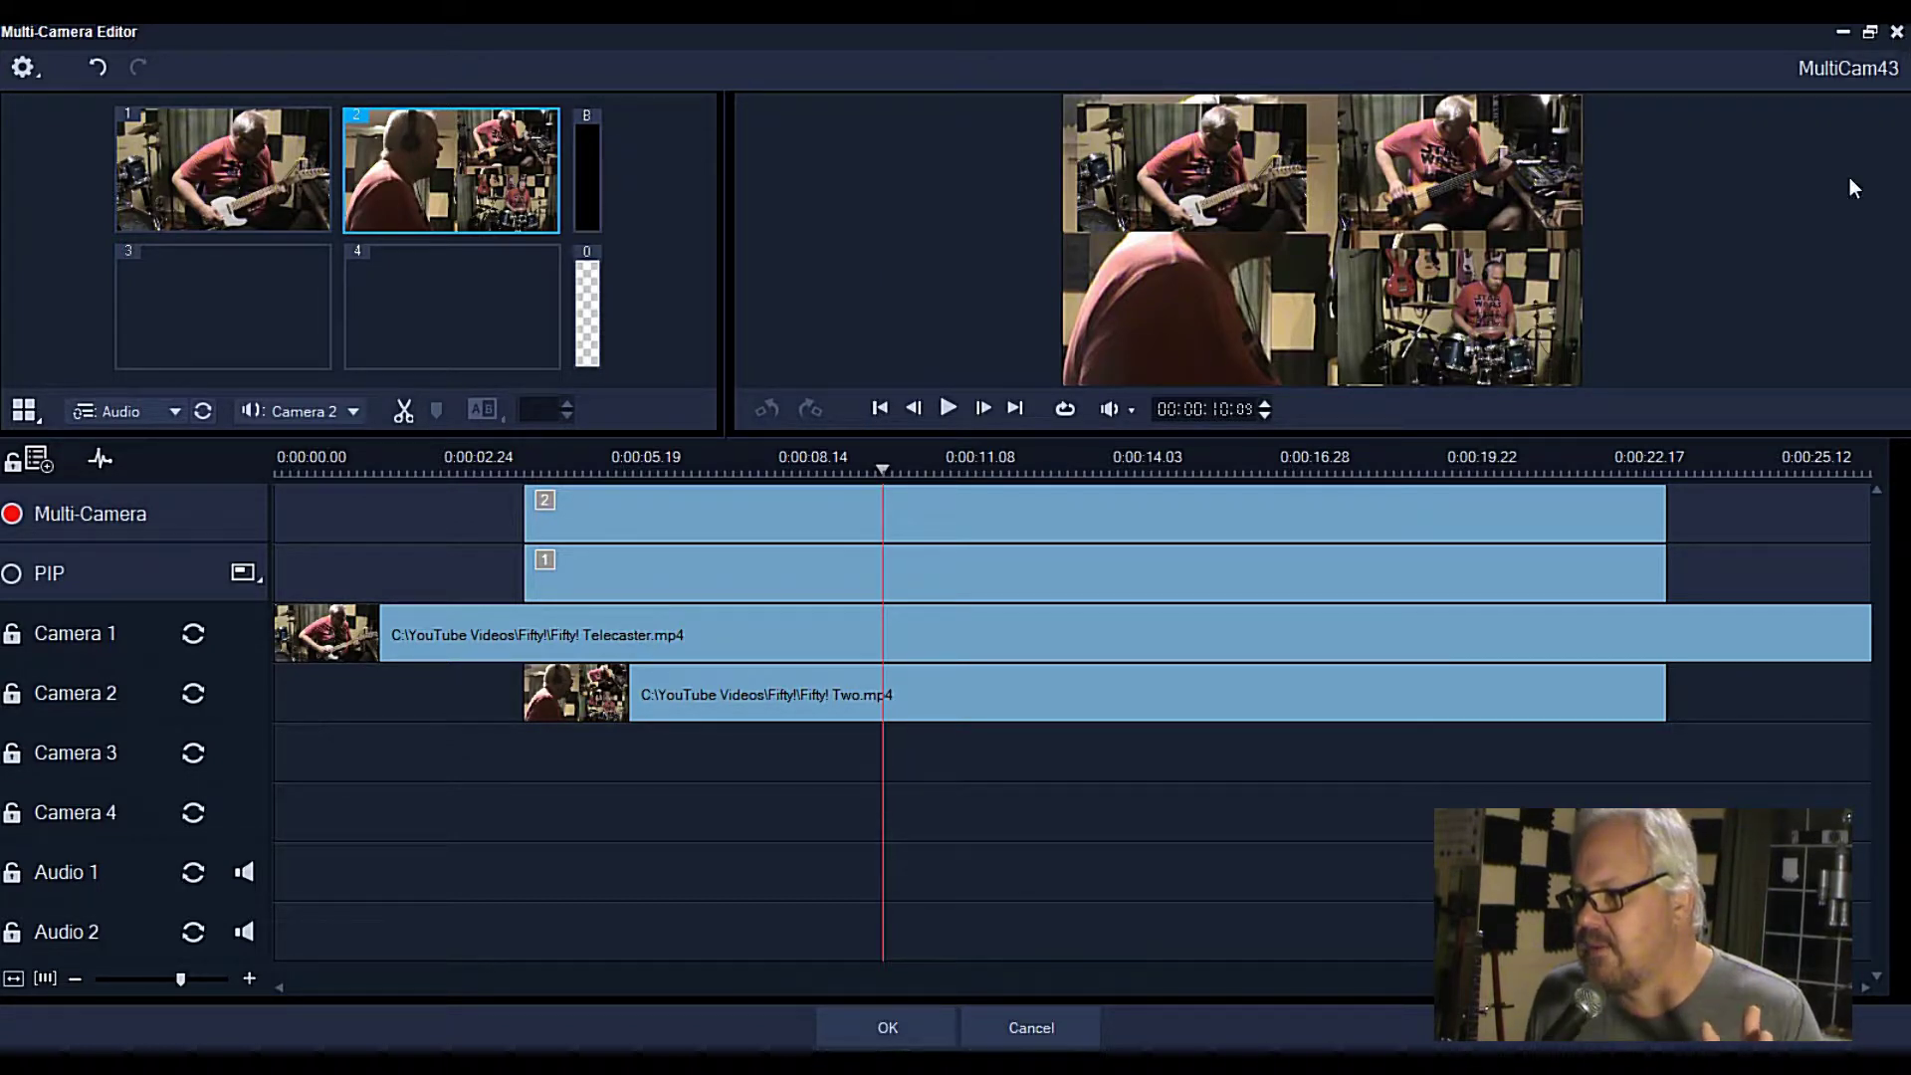
pyautogui.click(1078, 1035)
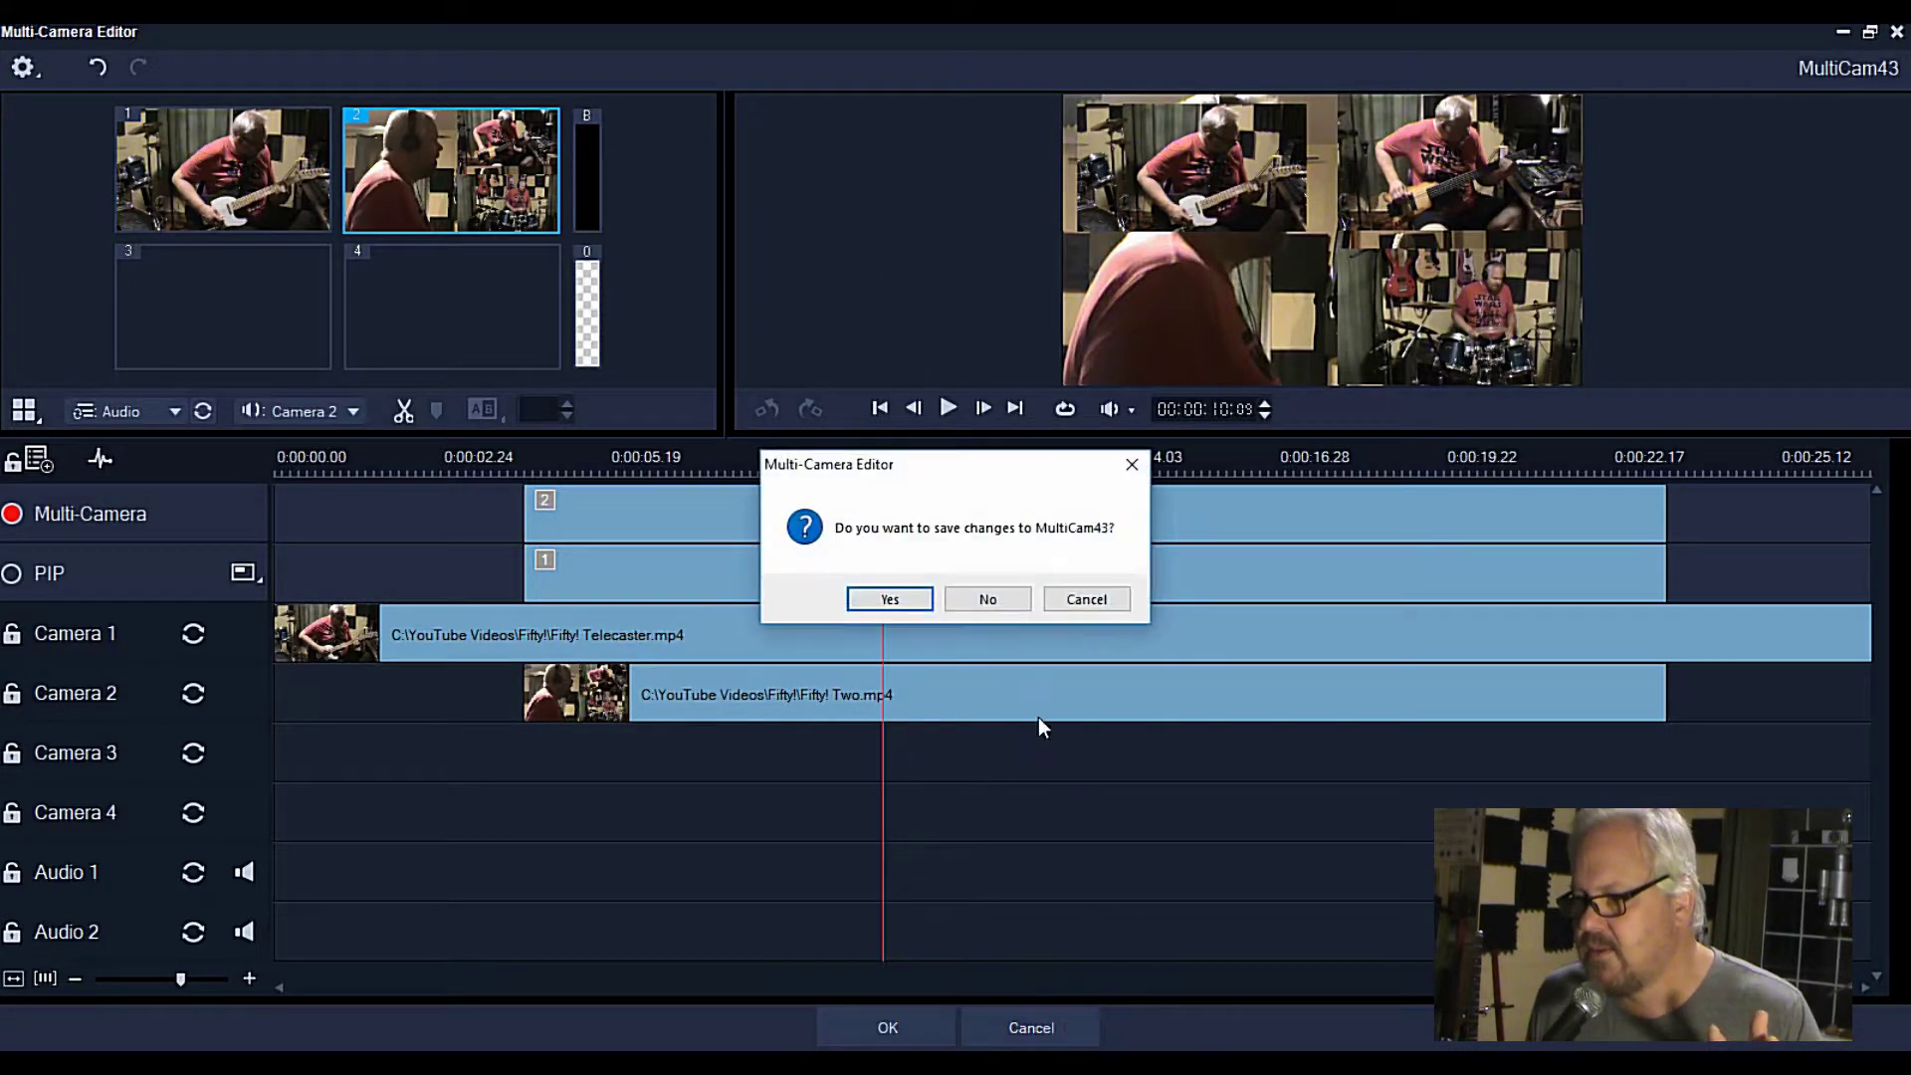
pyautogui.click(986, 597)
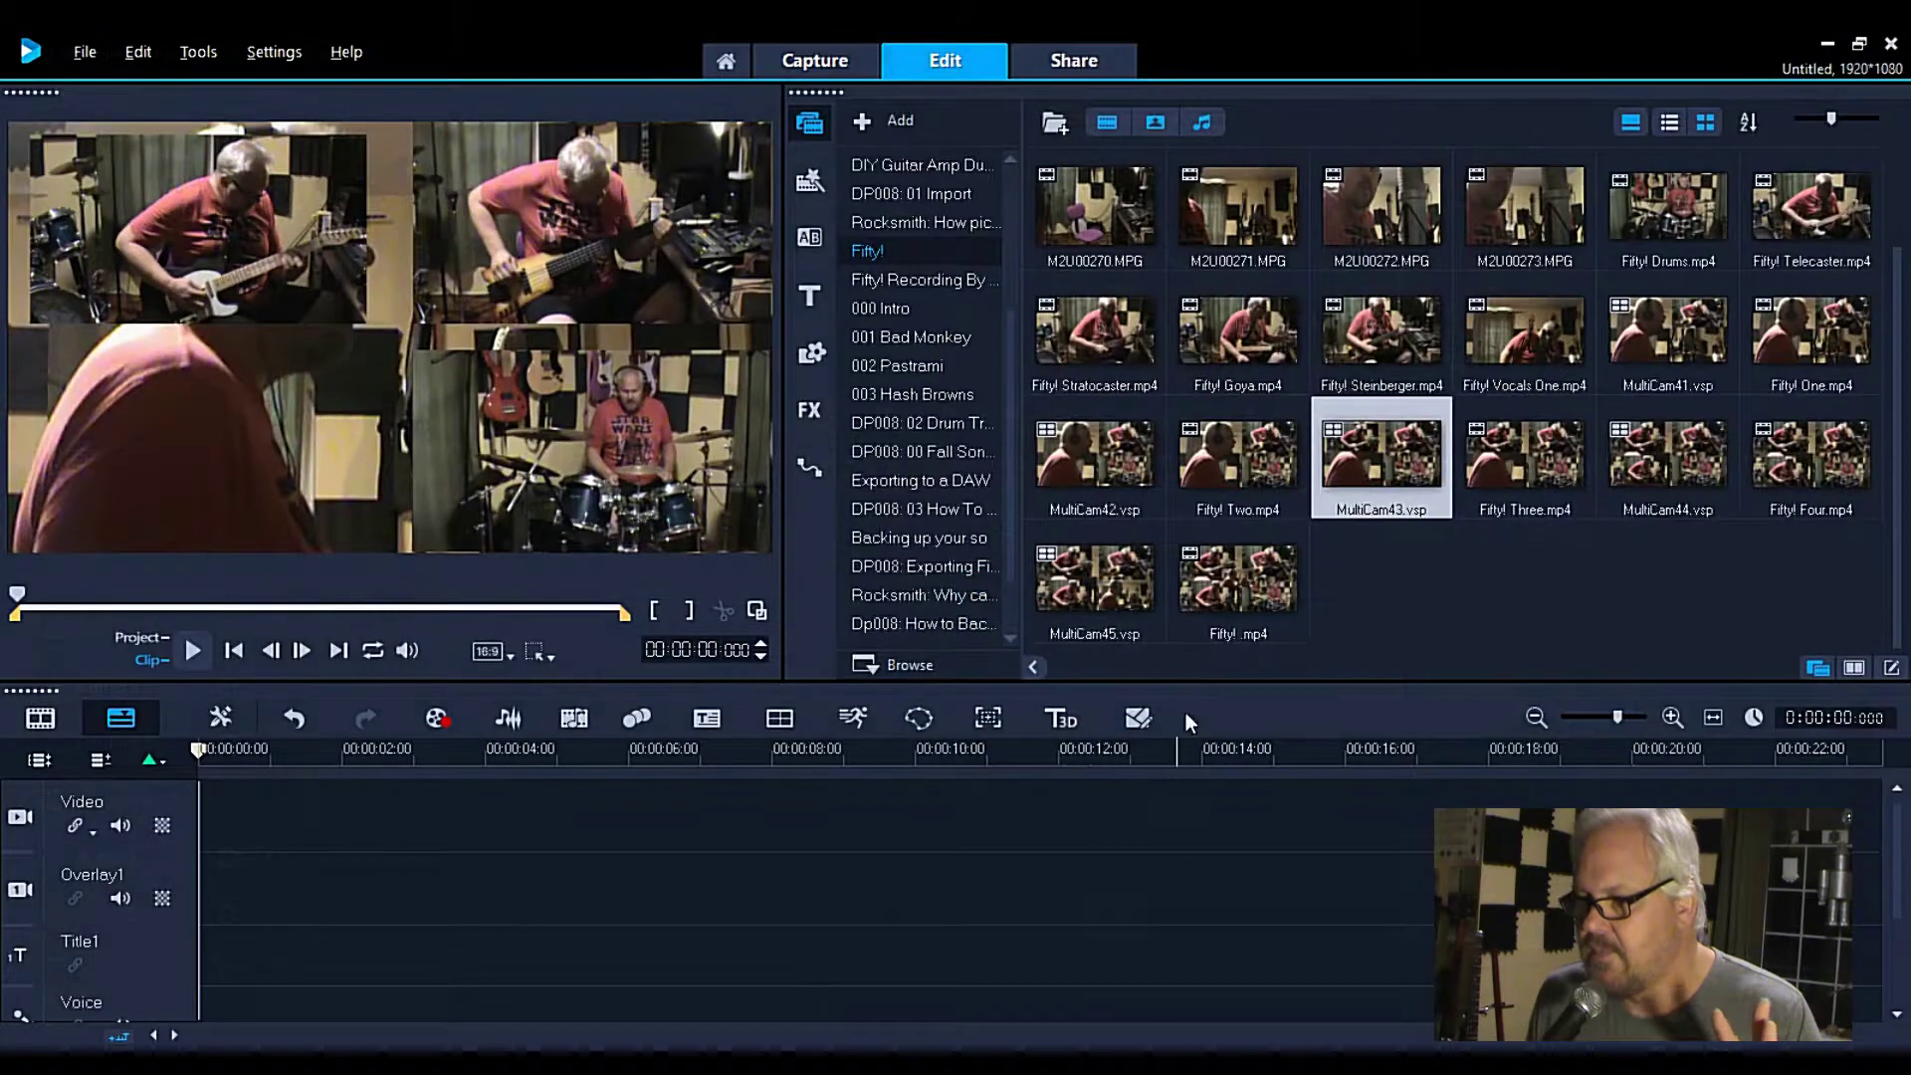
# Step: Open MultiCam44.vsp in the Multi-Camera Editor after viewing Fifty! Three.mp4, and place the playhead where that clip begins
pyautogui.click(1535, 462)
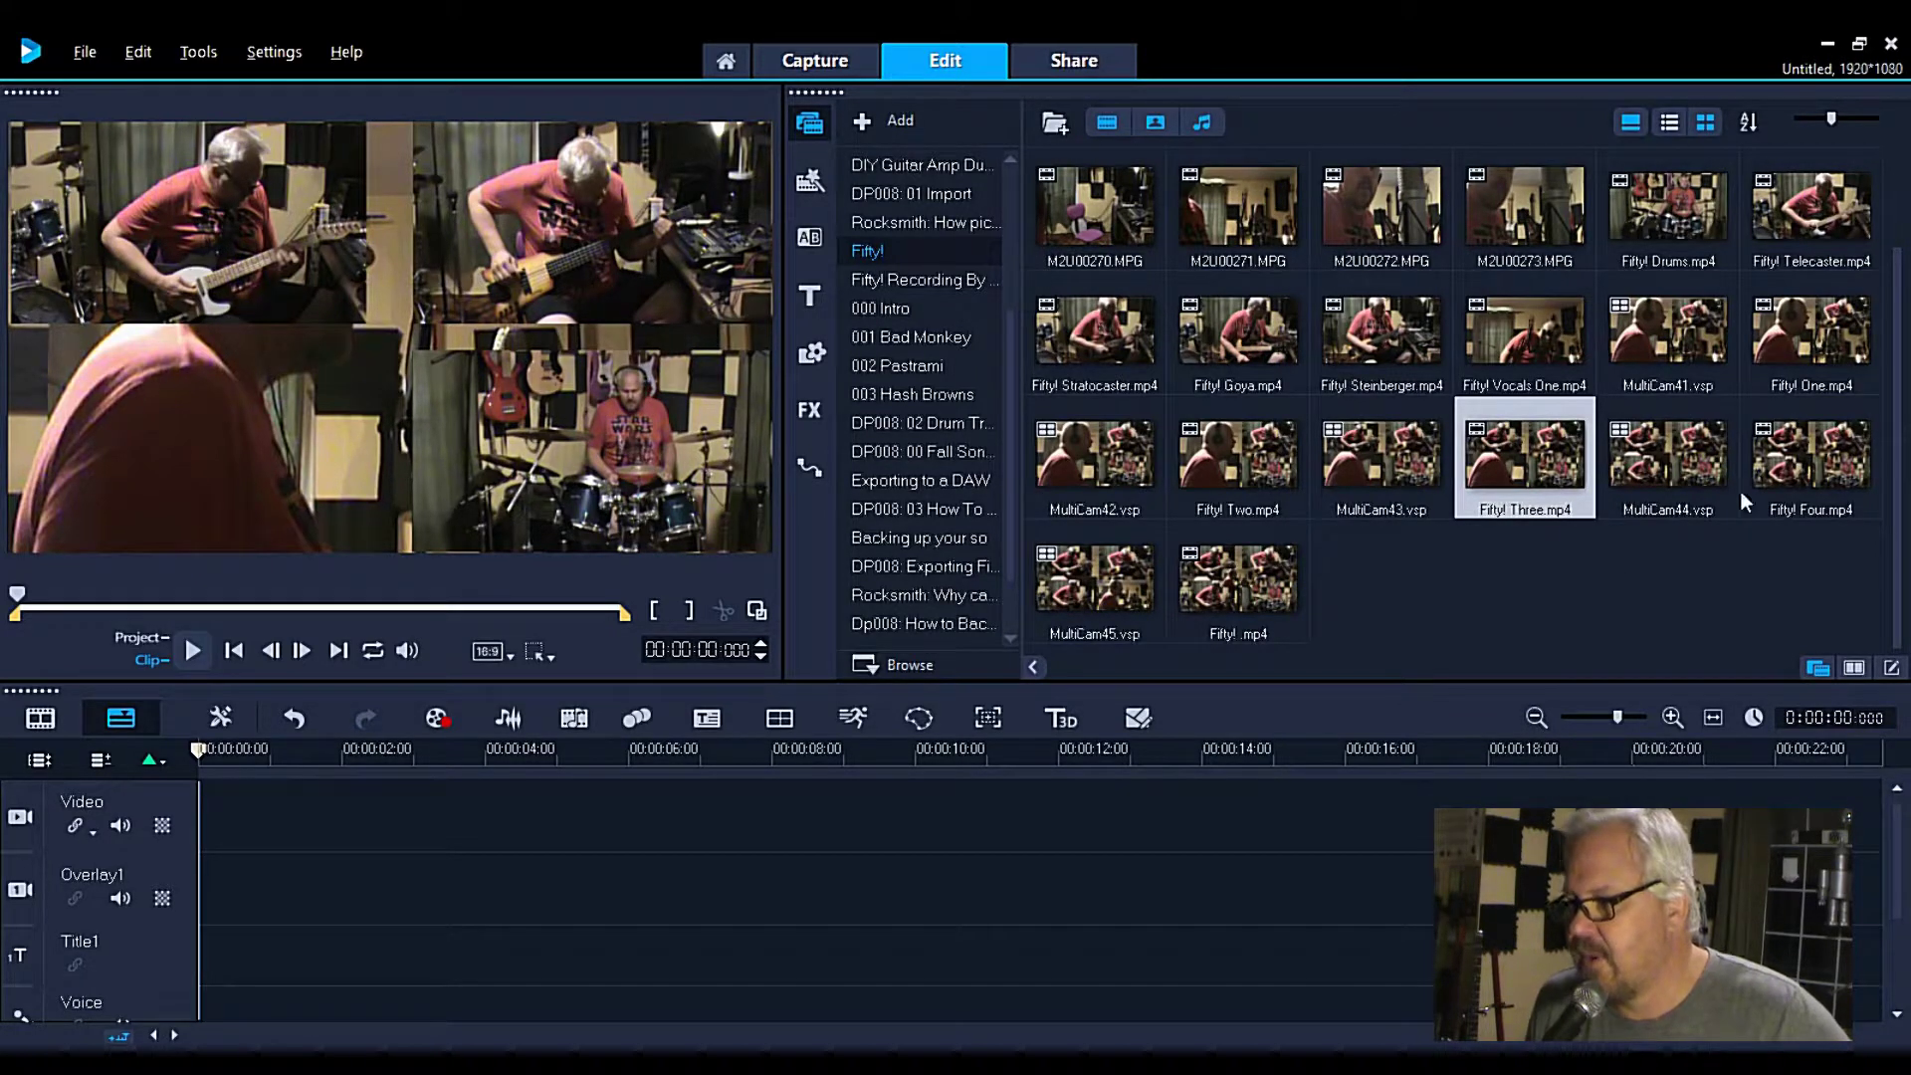
pyautogui.click(1666, 464)
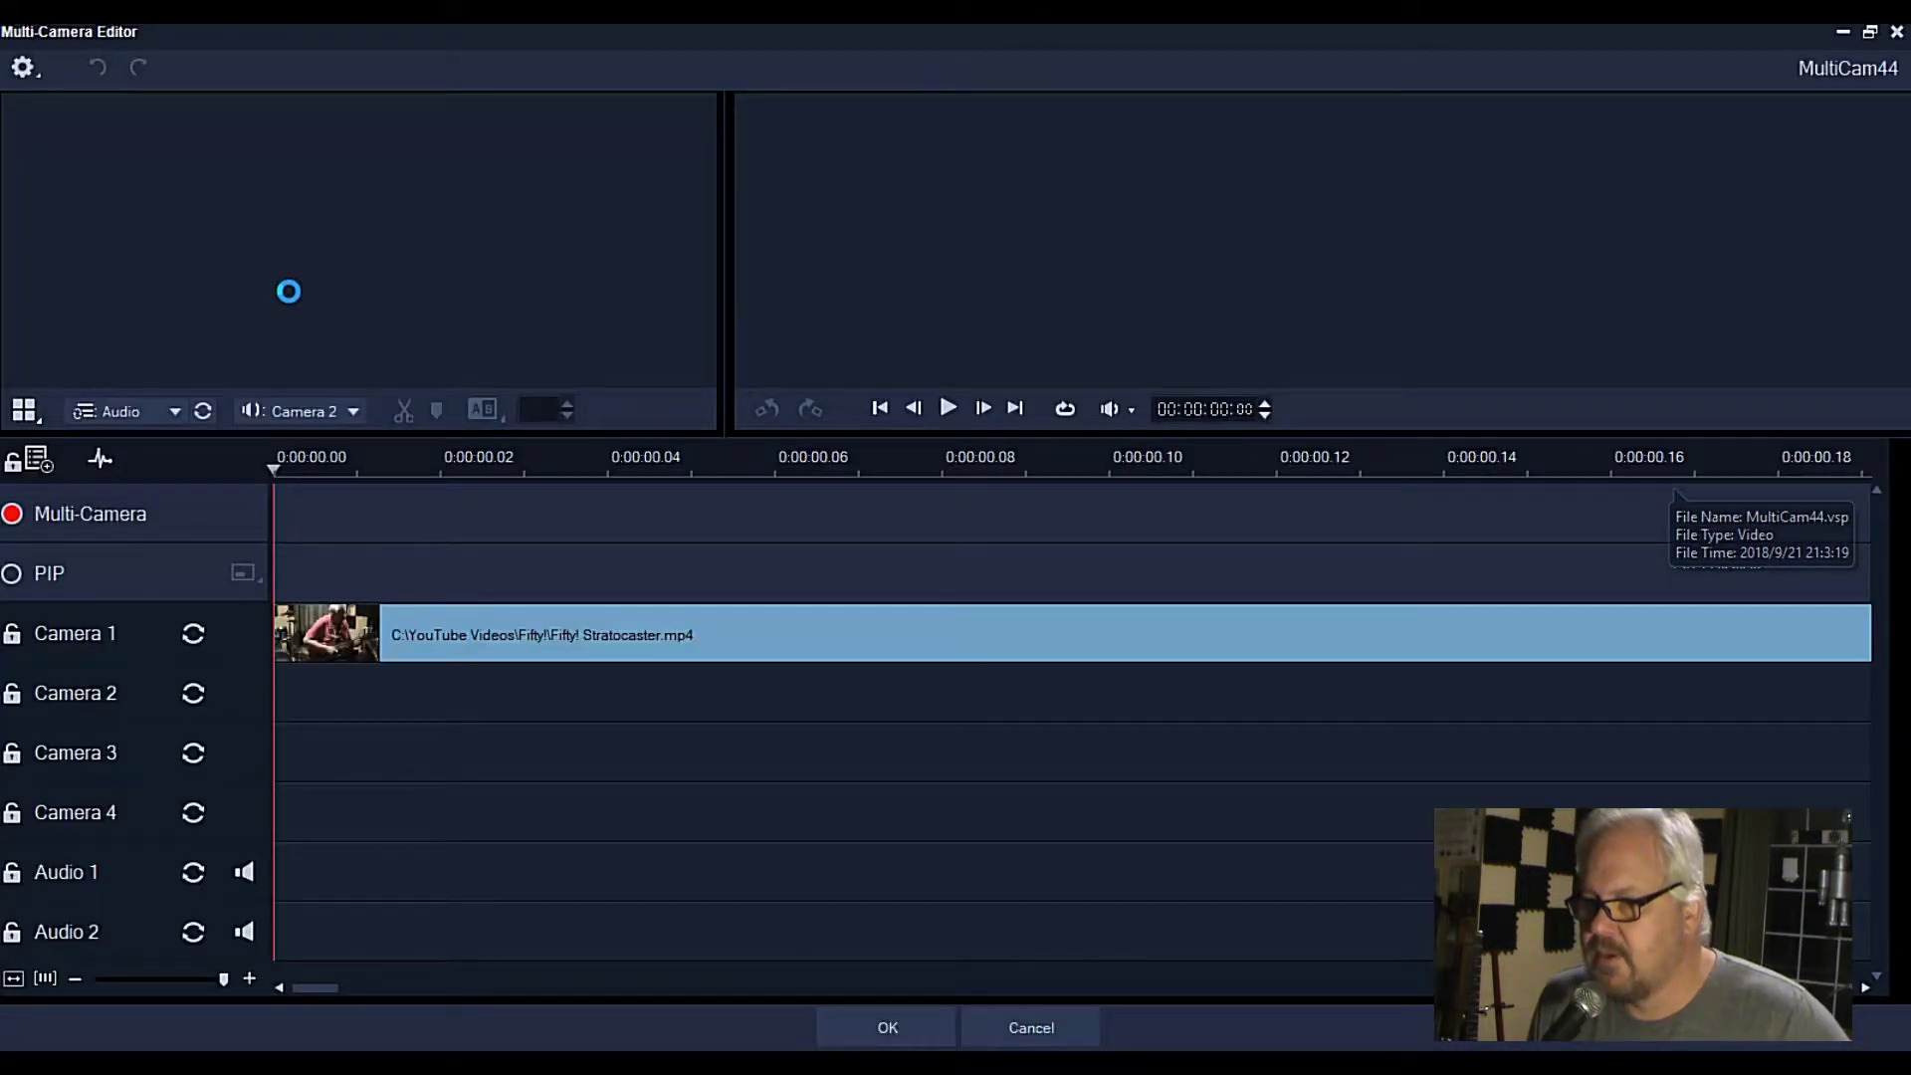
pyautogui.click(14, 980)
pyautogui.moveTo(272, 466); pyautogui.dragTo(488, 480)
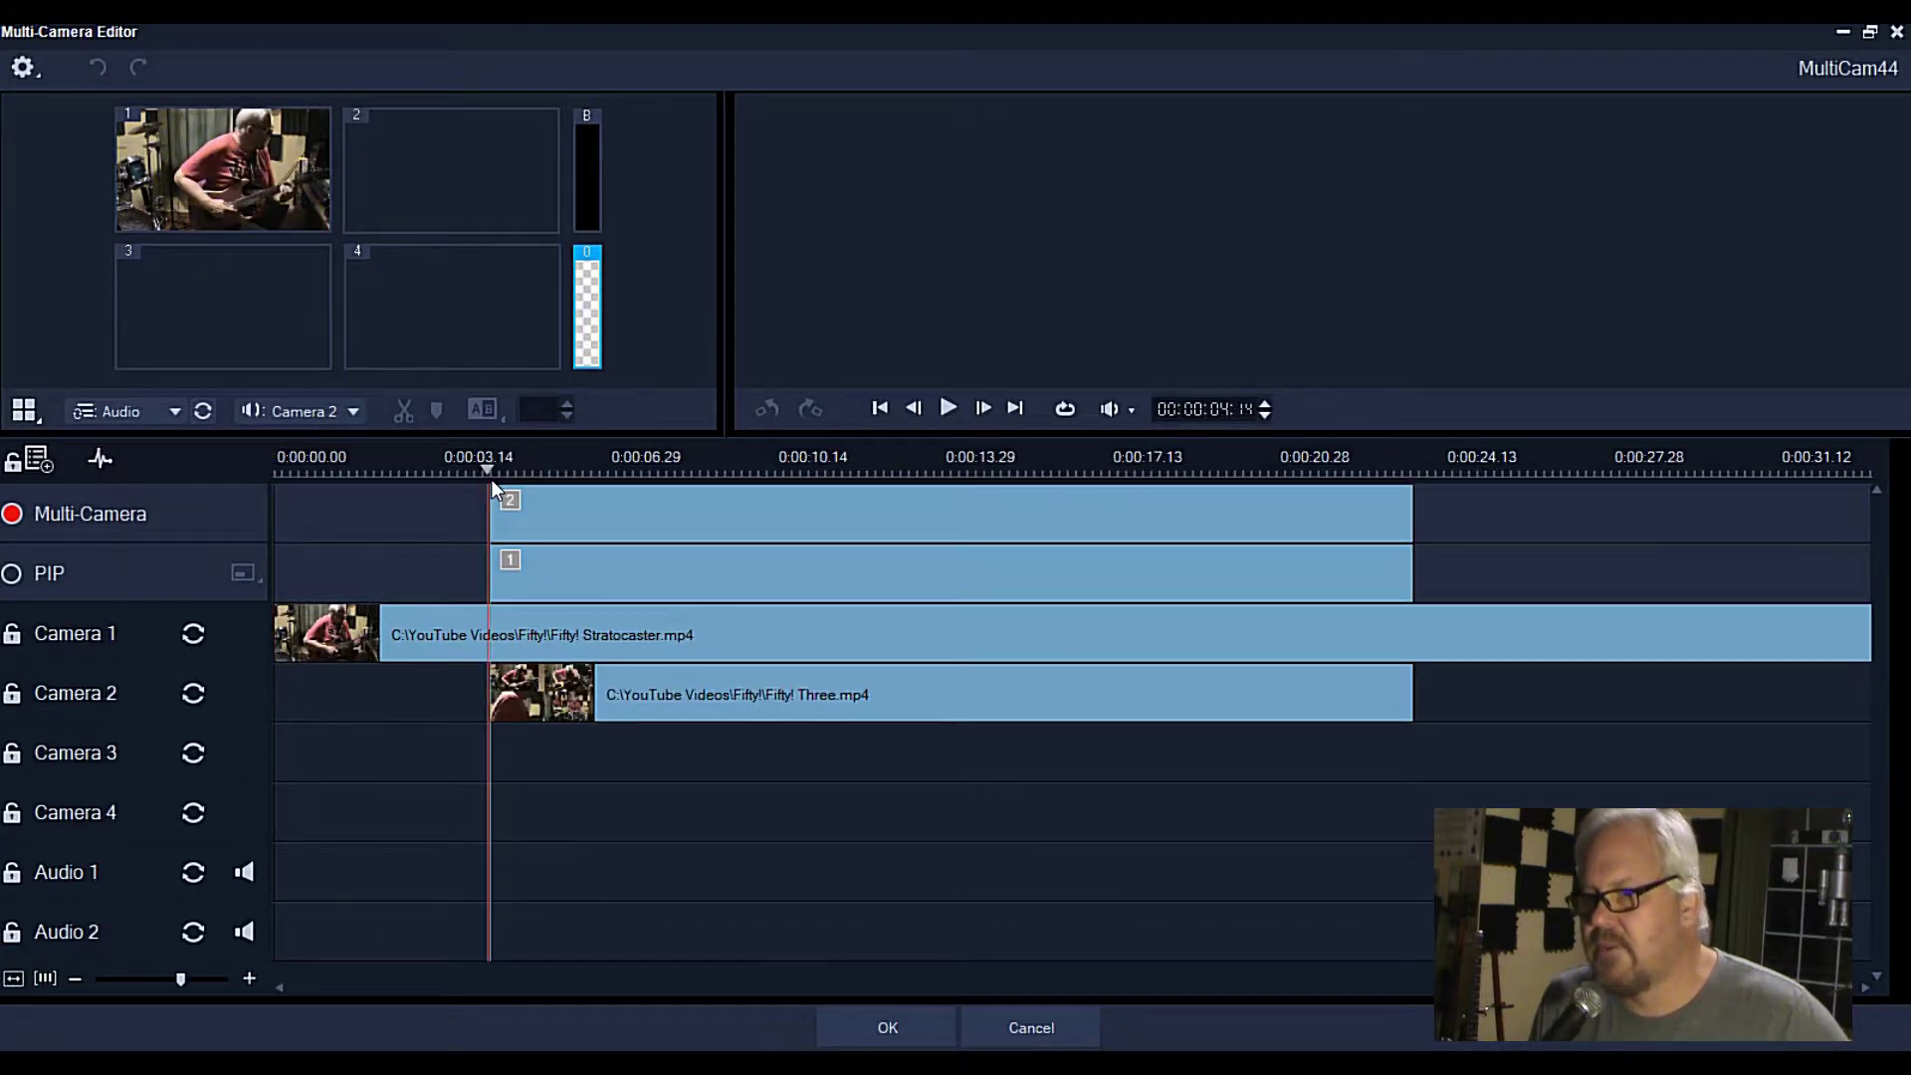
pyautogui.click(487, 468)
pyautogui.moveTo(487, 468); pyautogui.dragTo(495, 469)
pyautogui.click(488, 469)
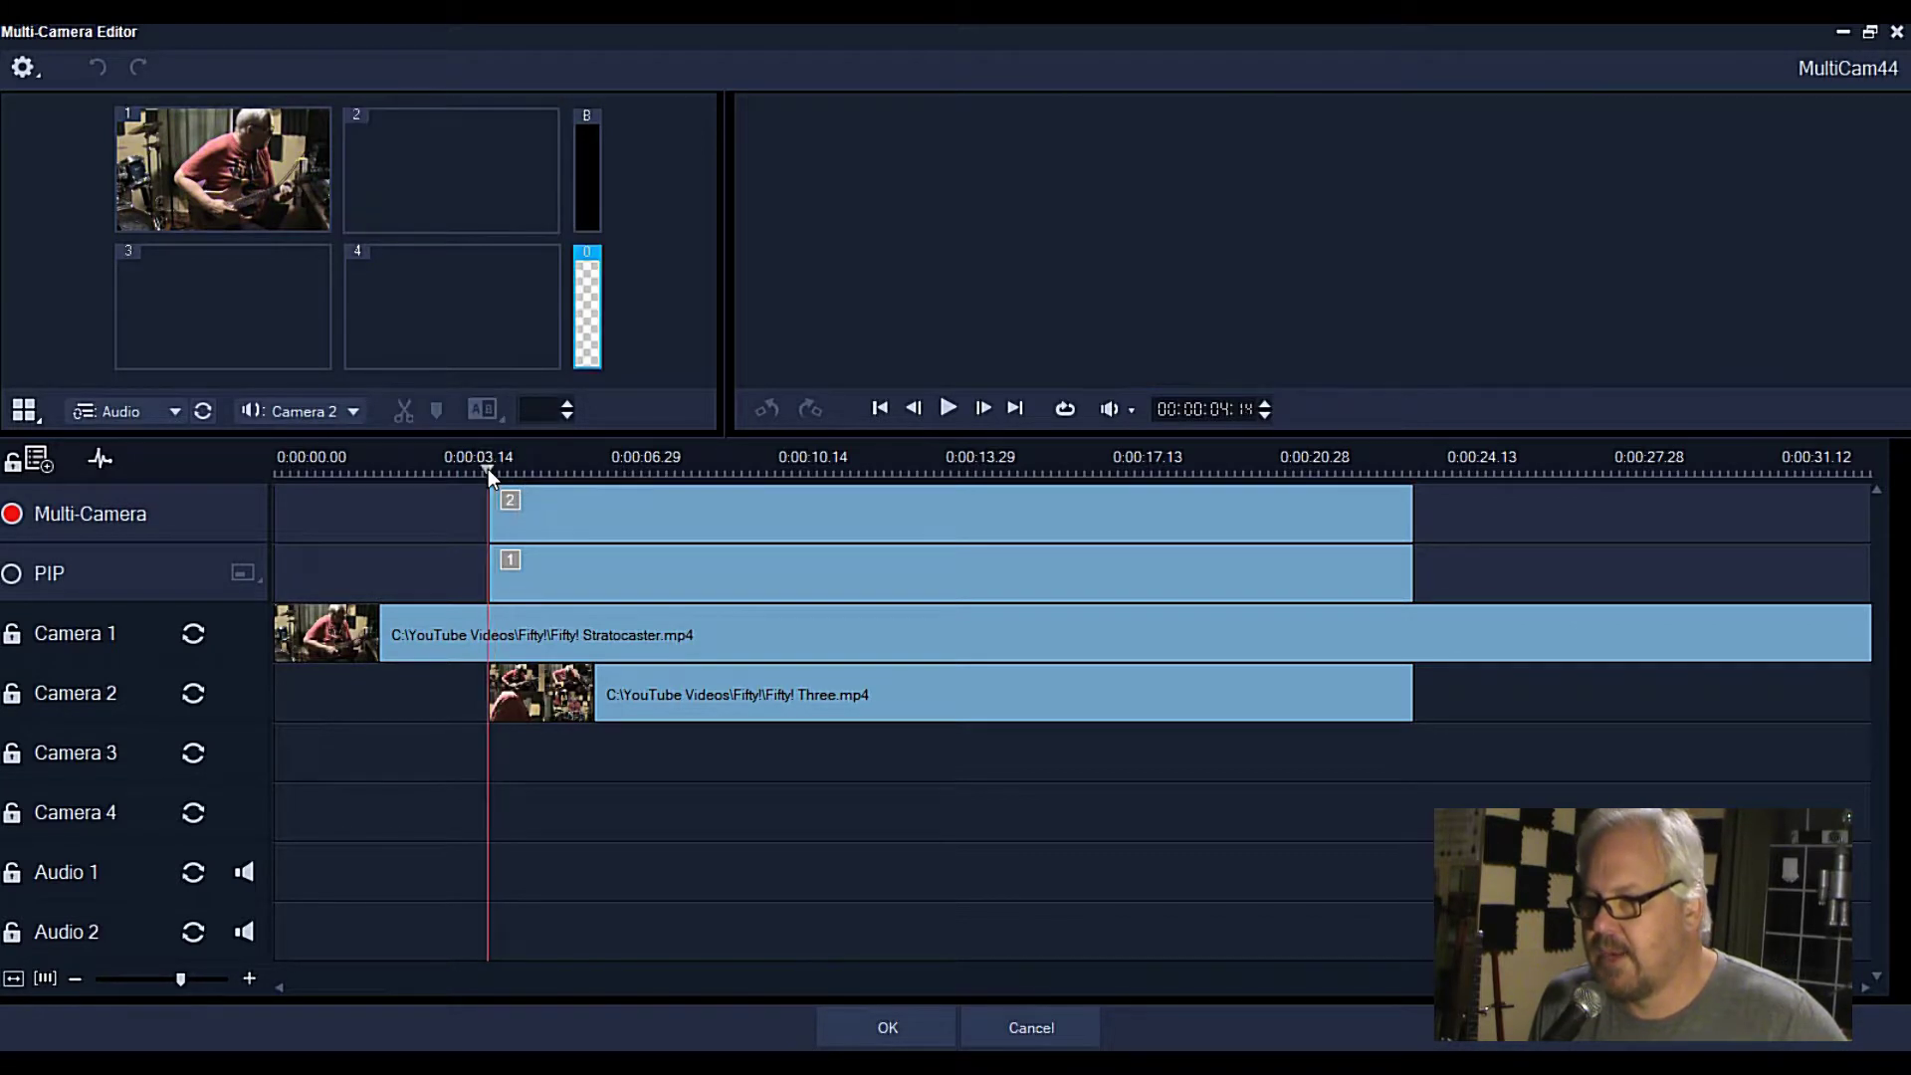
# Step: Play the passage with the Stratocaster picture-in-picture, and close MultiCam44 without saving changes
pyautogui.click(948, 408)
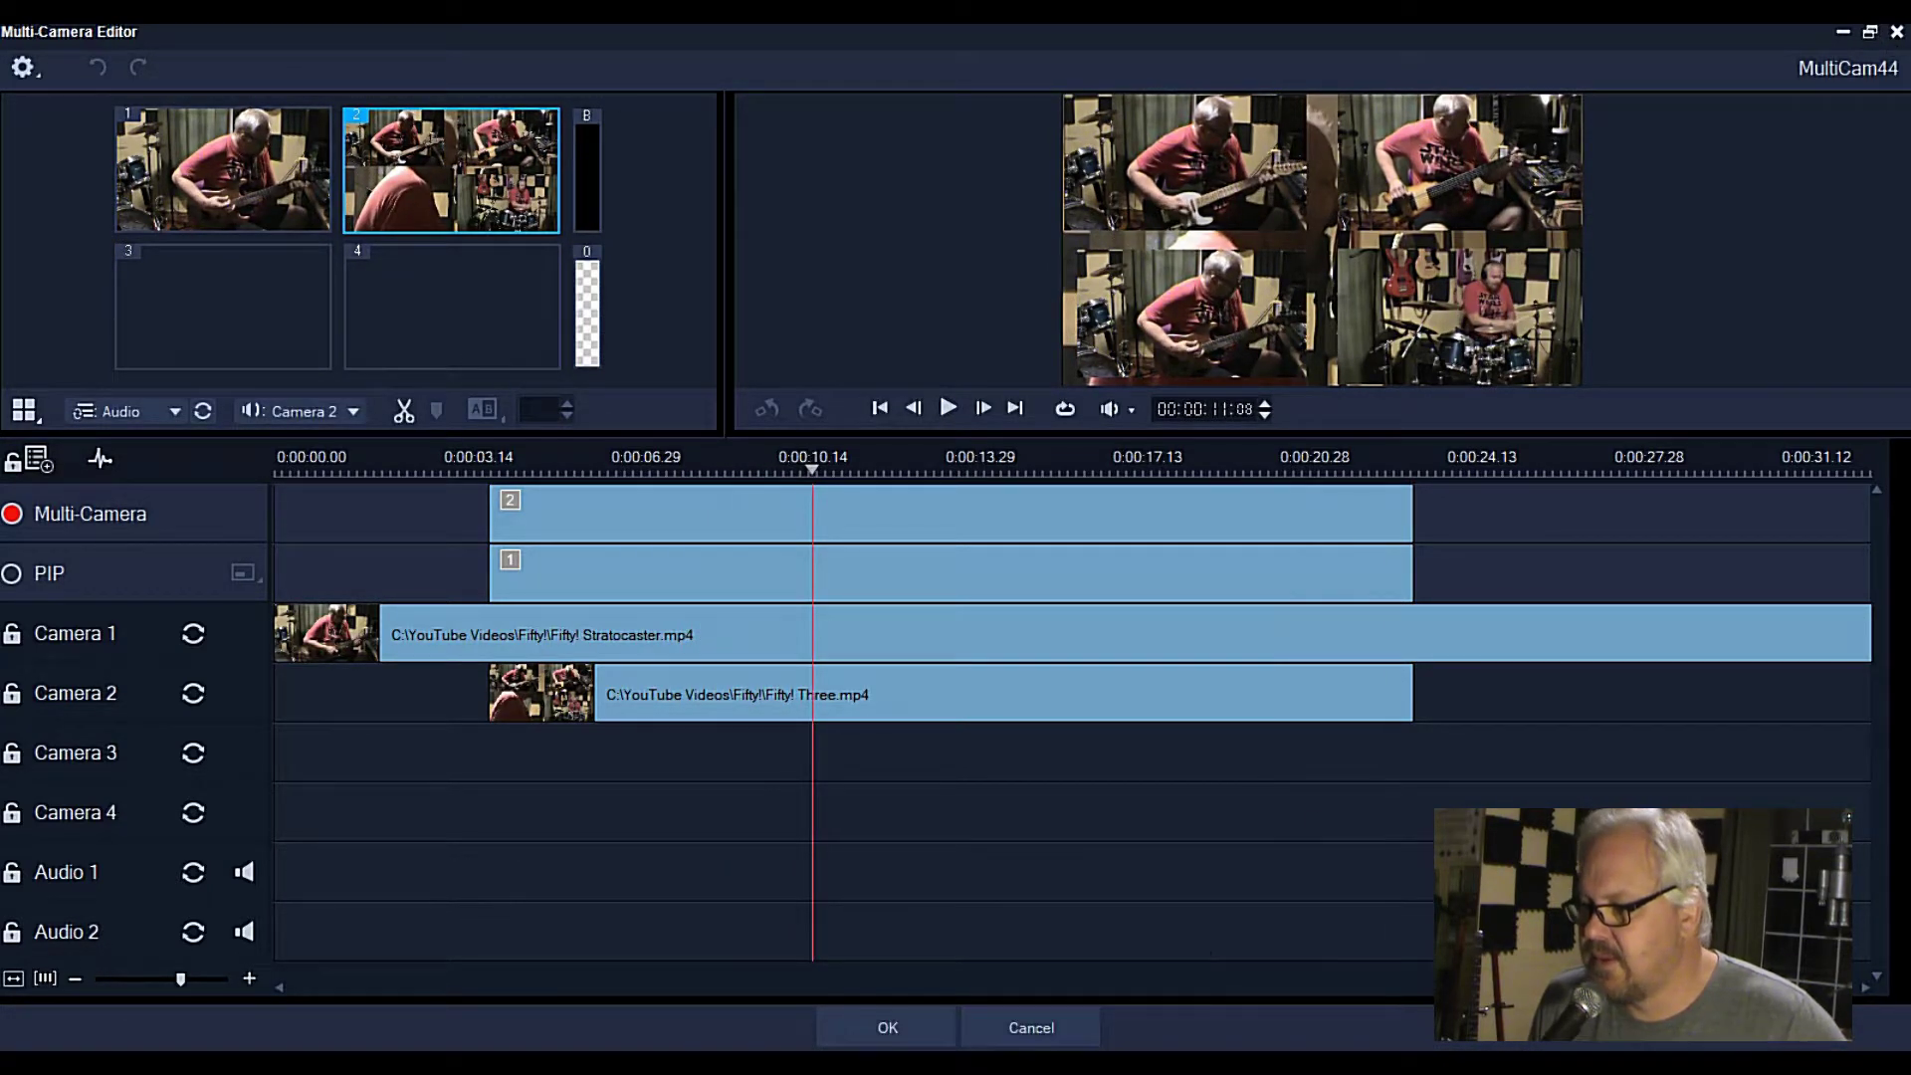
pyautogui.click(1031, 1038)
pyautogui.click(987, 600)
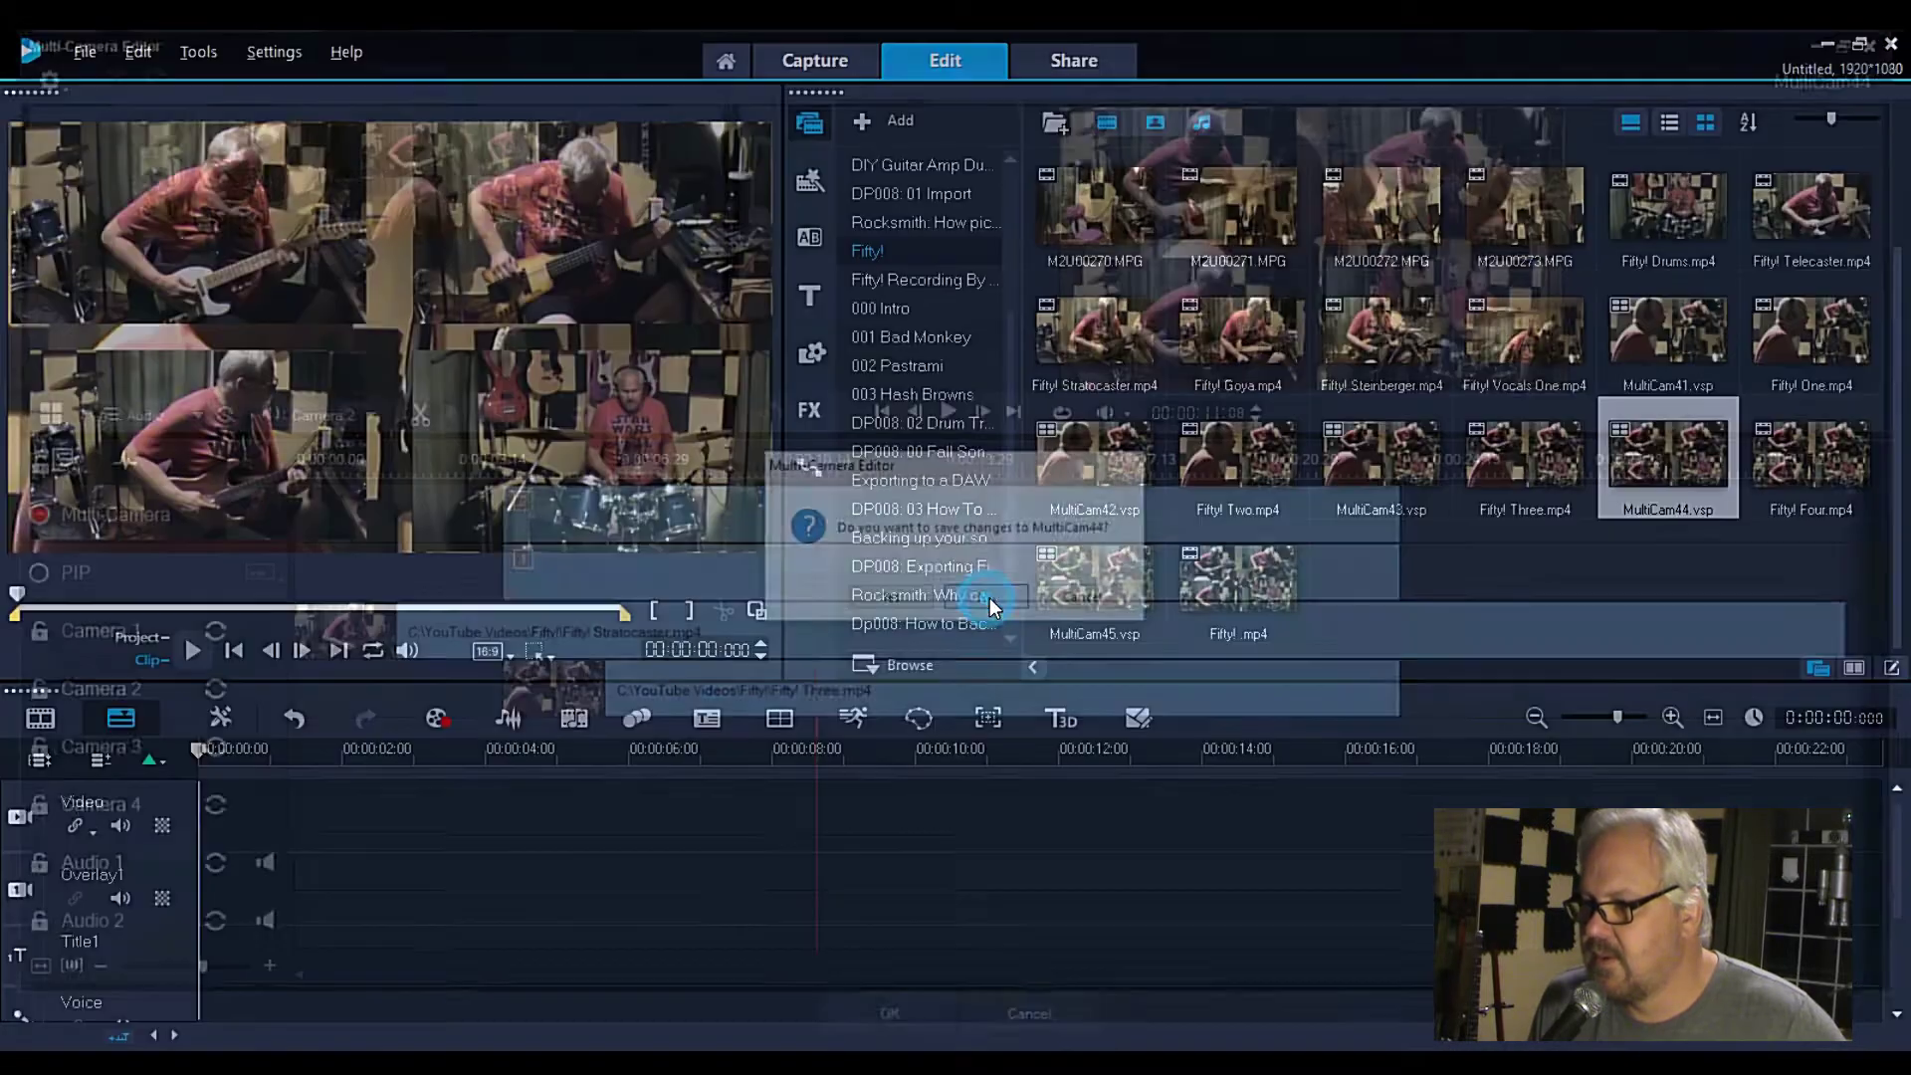
# Step: Show Fifty! Four.mp4 and MultiCam45.vsp from the library in the preview to compare their layouts
pyautogui.click(1855, 472)
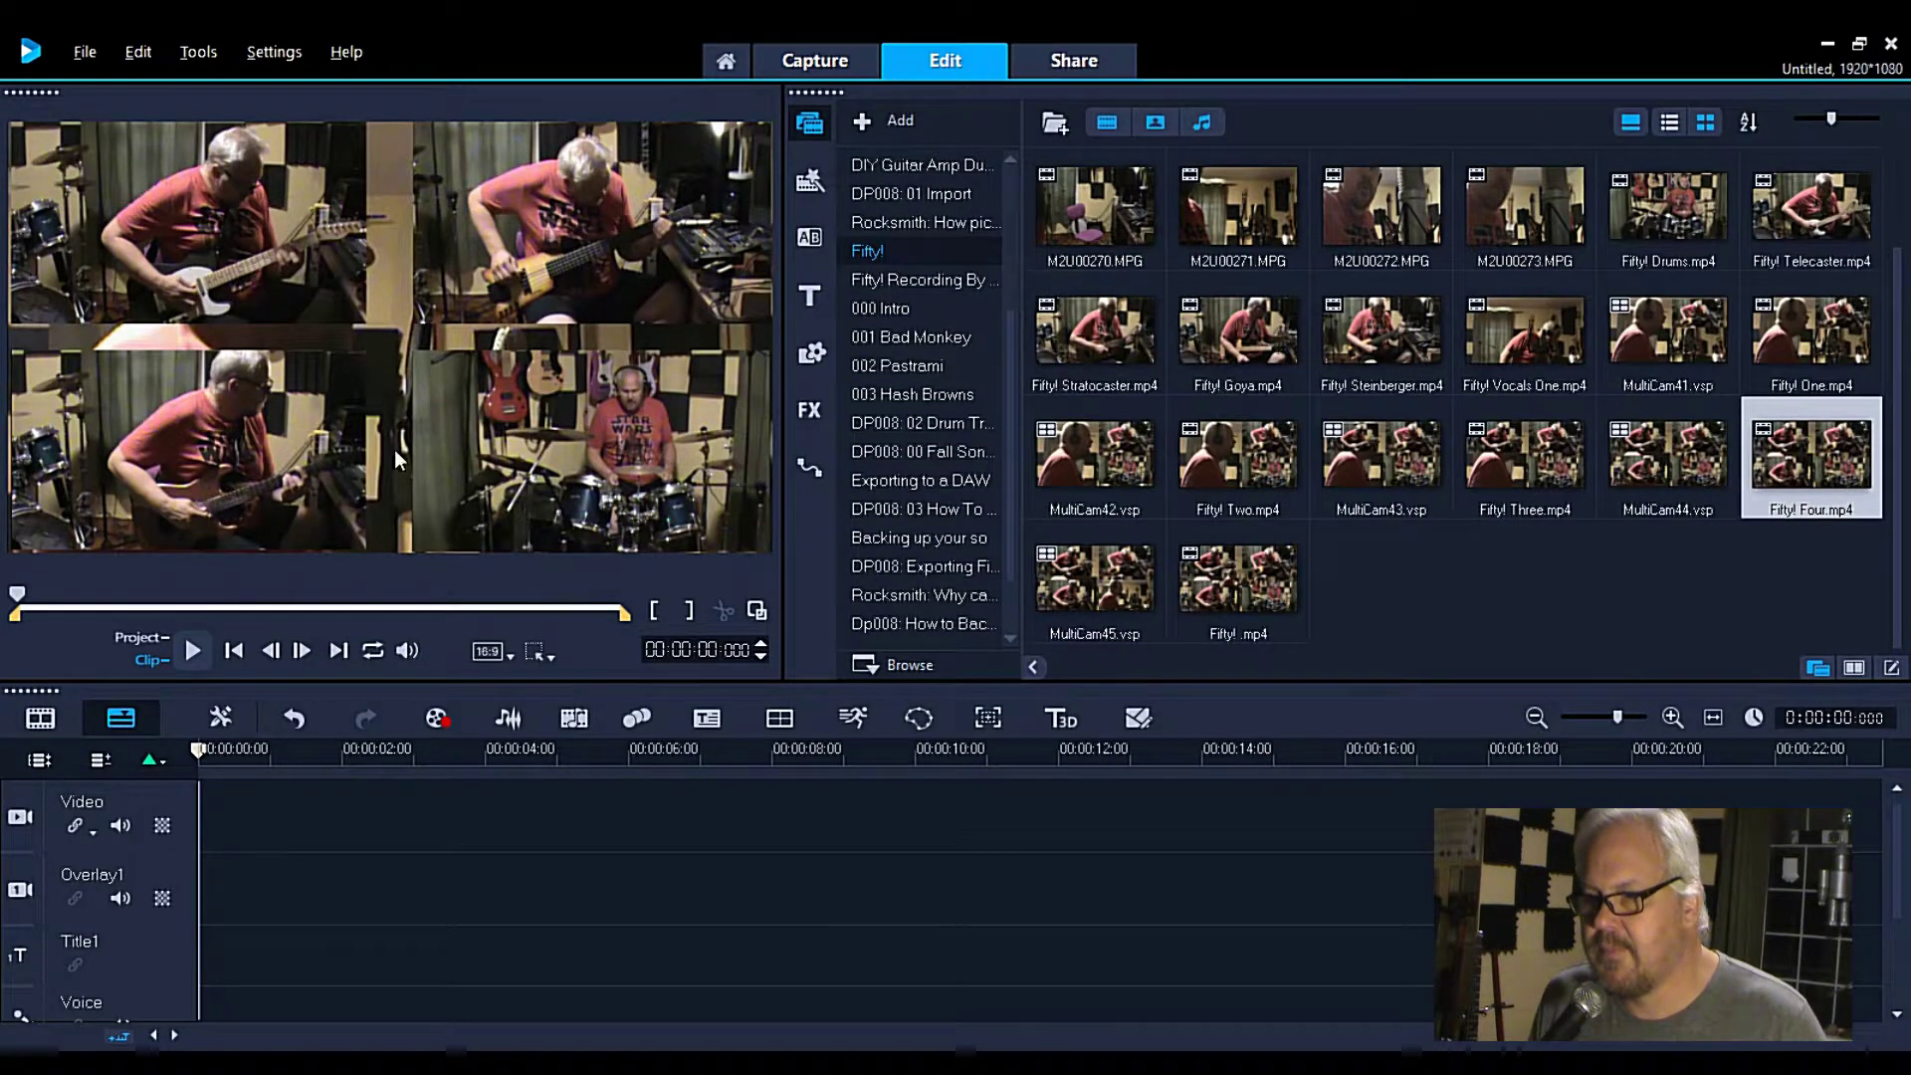
pyautogui.click(1095, 576)
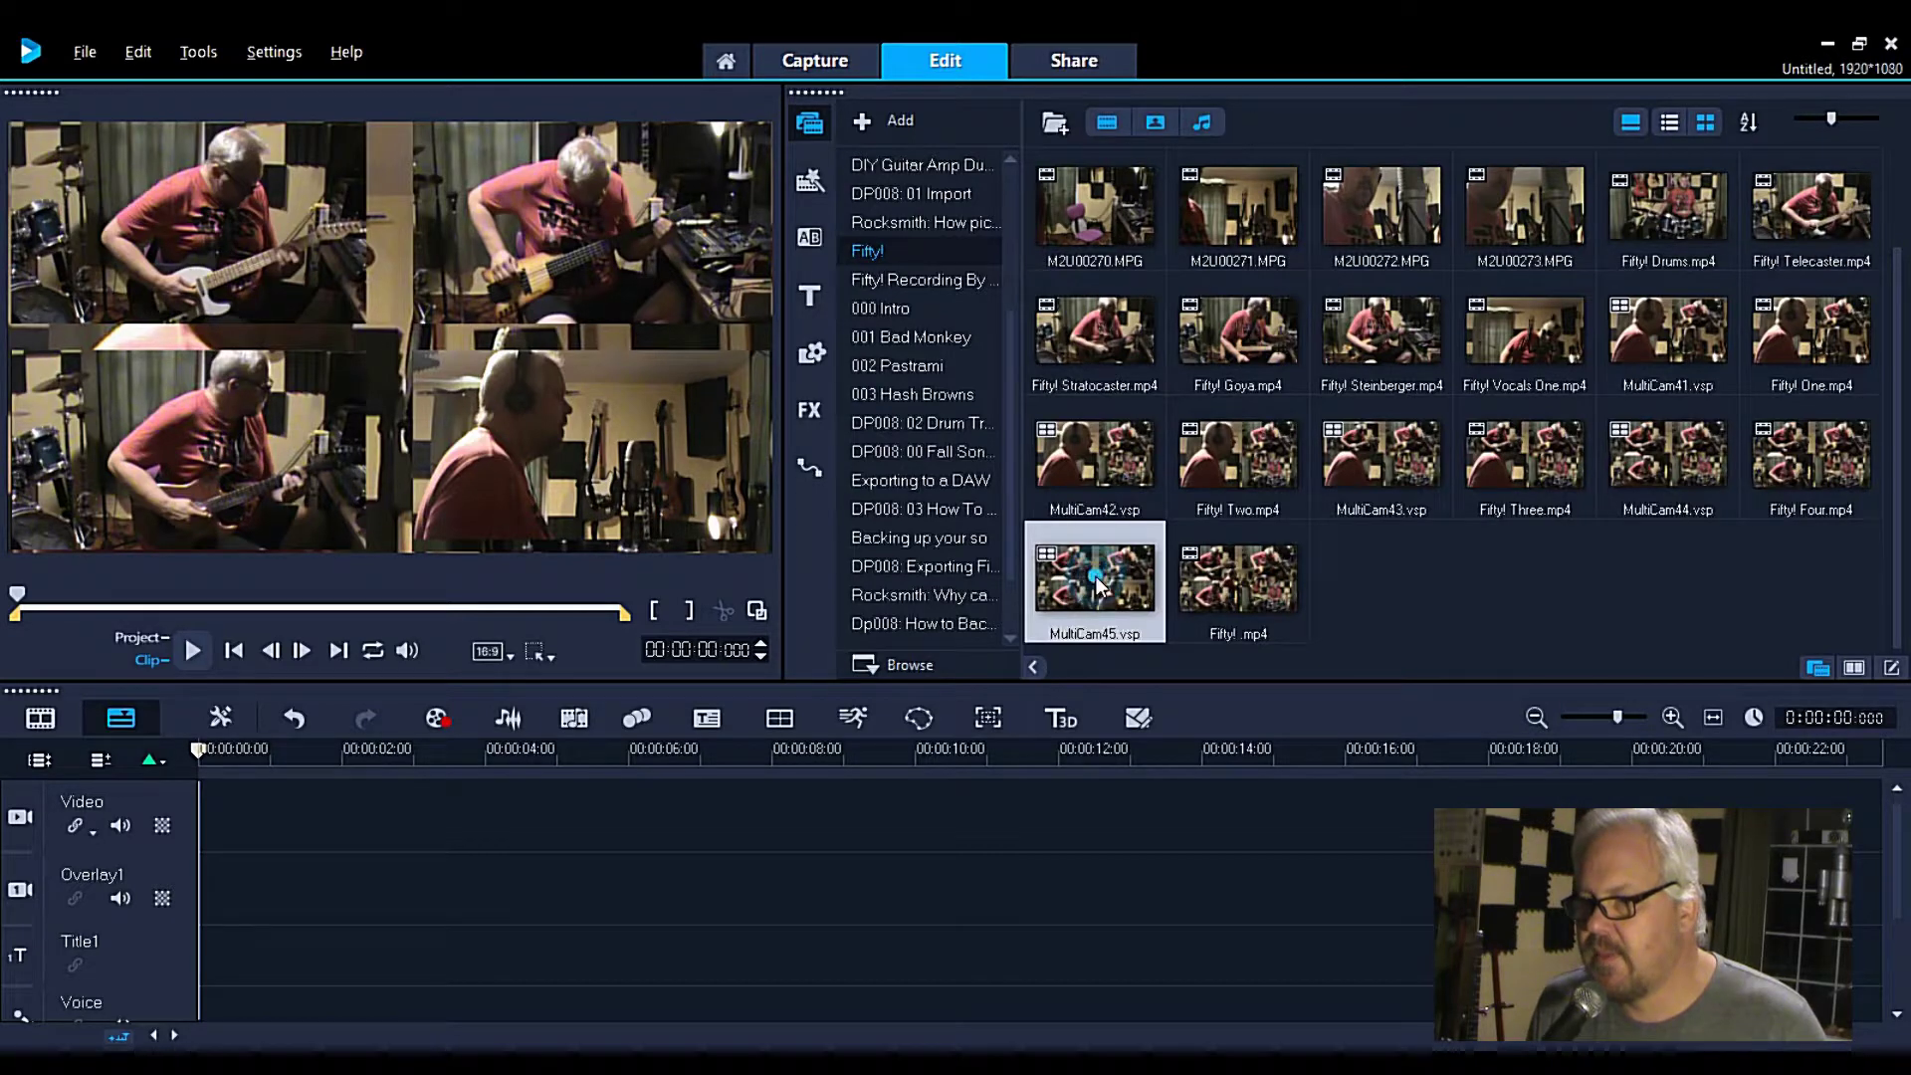
# Step: Open MultiCam45.vsp in the Multi-Camera Editor, fit its whole timeline in view, and place the playhead where Fifty! Four.mp4 begins
pyautogui.doubleClick(1096, 576)
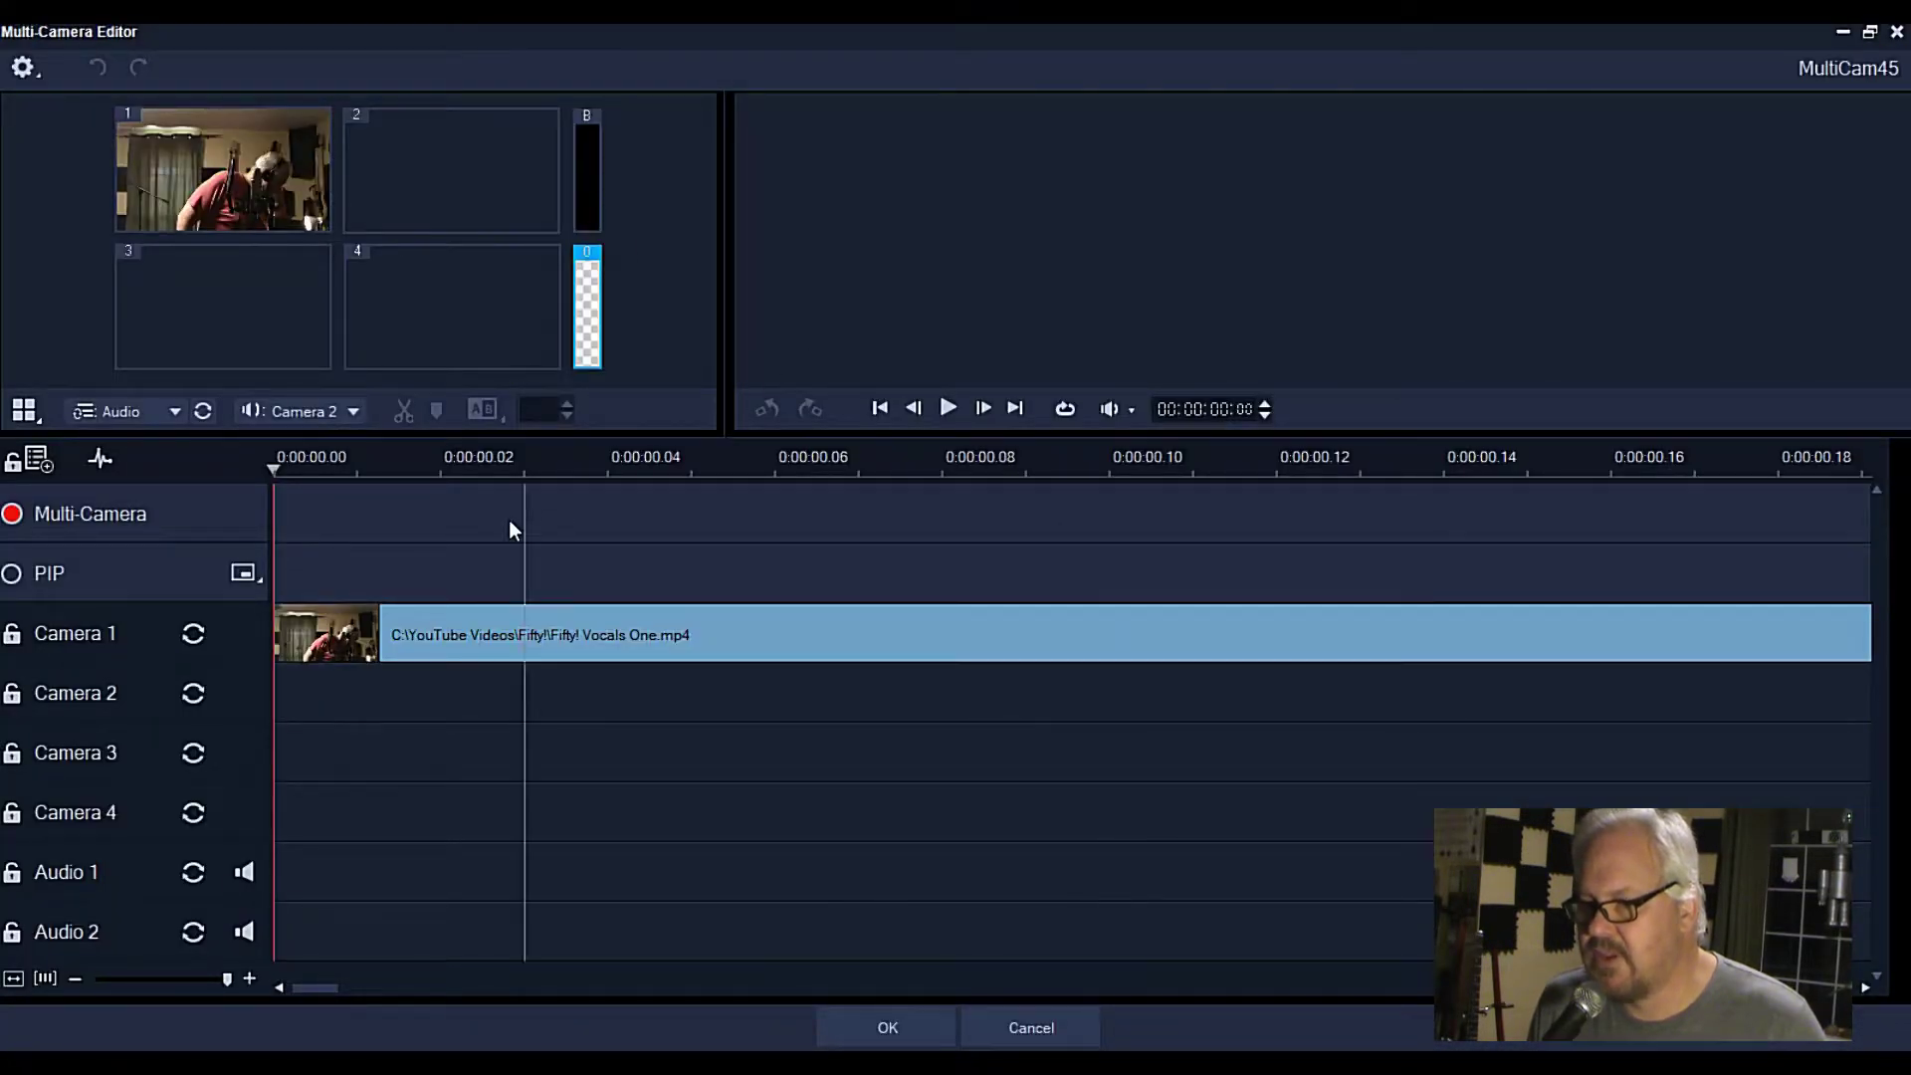
pyautogui.click(13, 978)
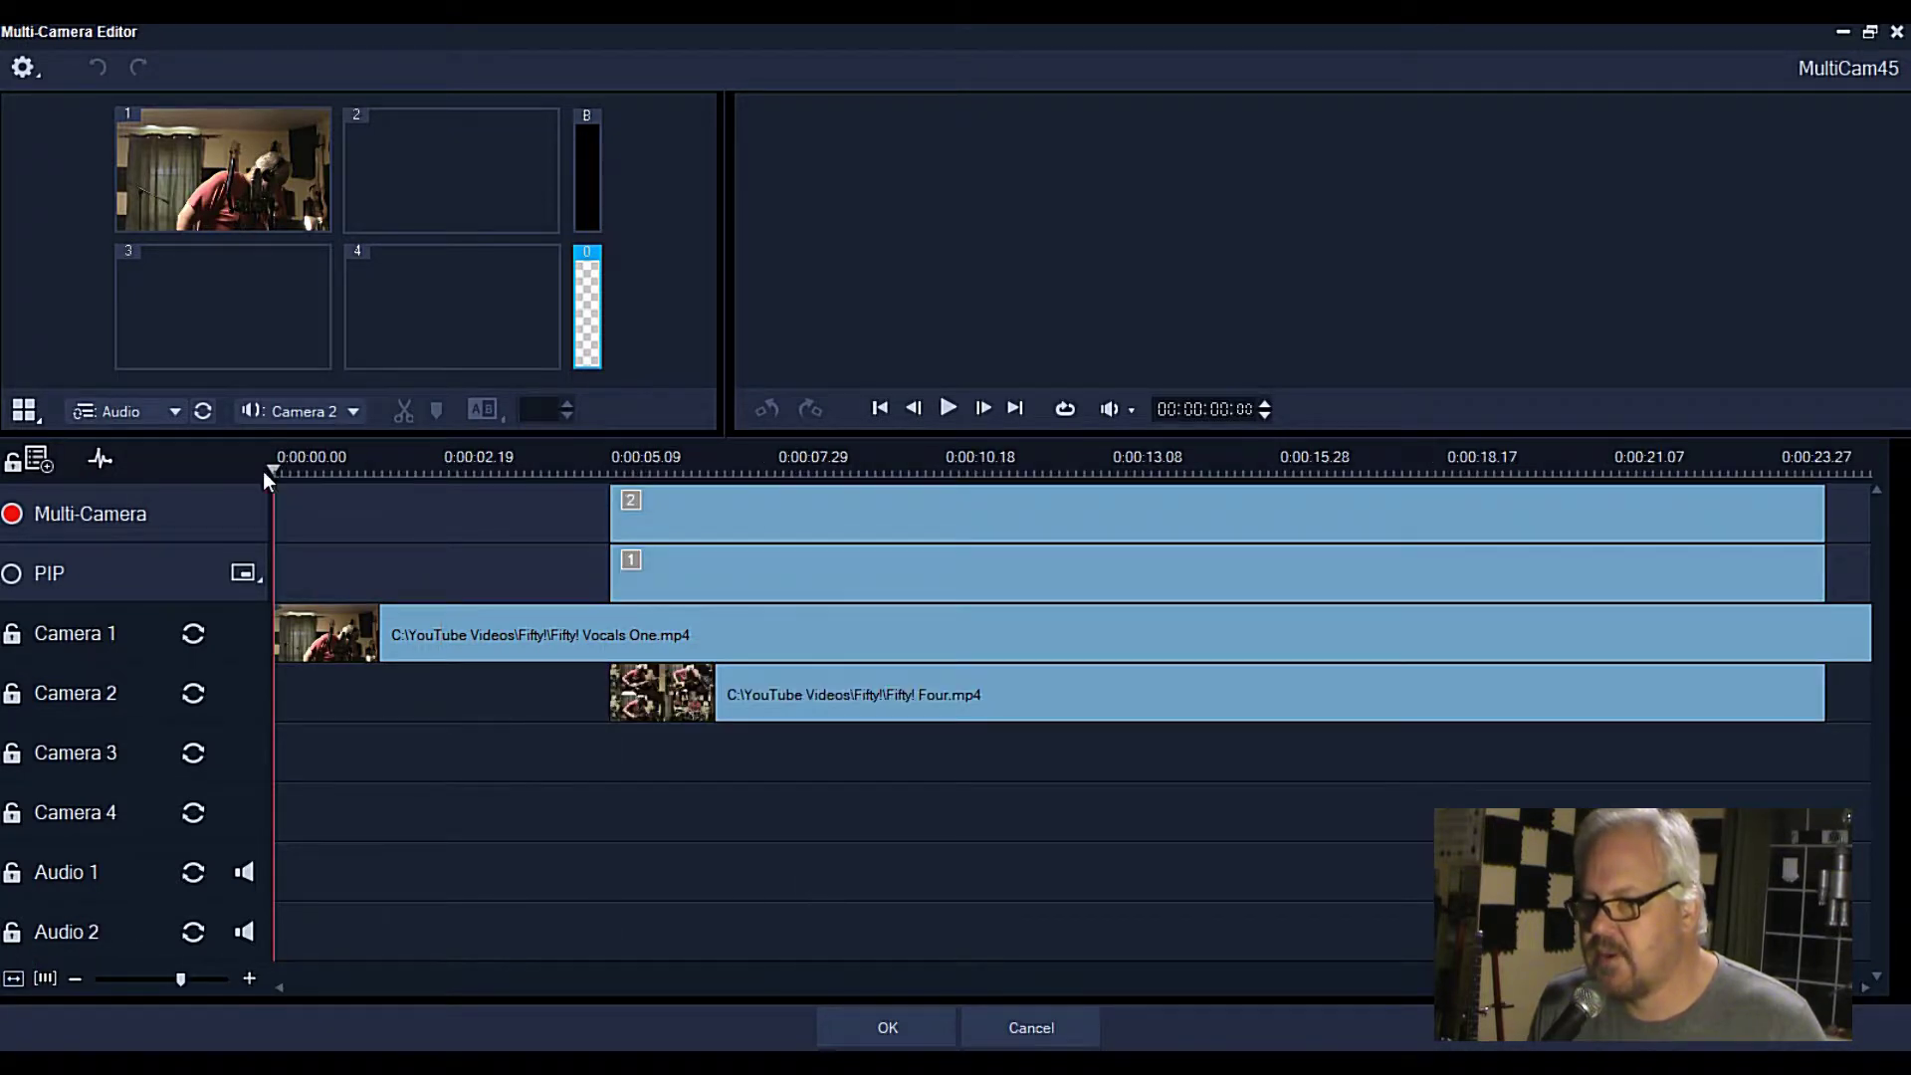
pyautogui.moveTo(272, 470); pyautogui.dragTo(616, 480)
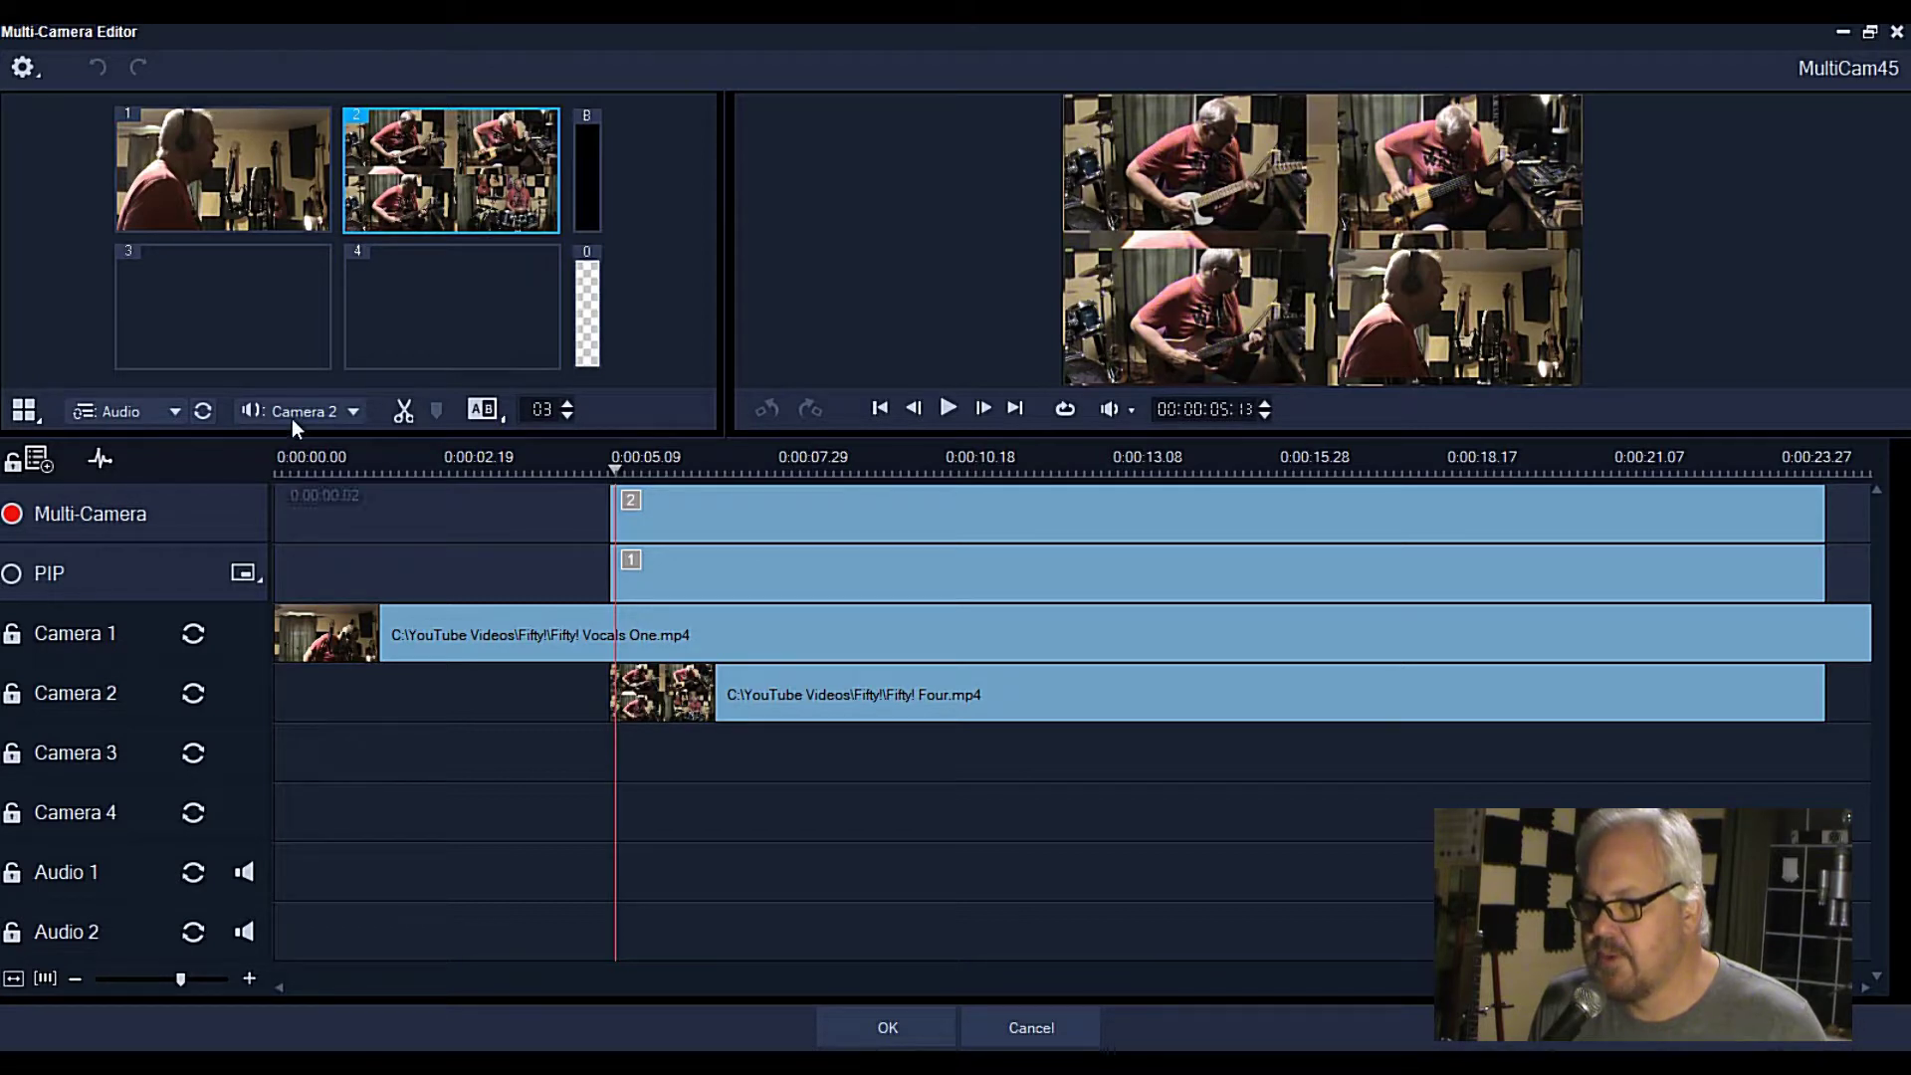
# Step: Play the passage with the vocals picture-in-picture, and close MultiCam45 without saving changes
pyautogui.click(947, 408)
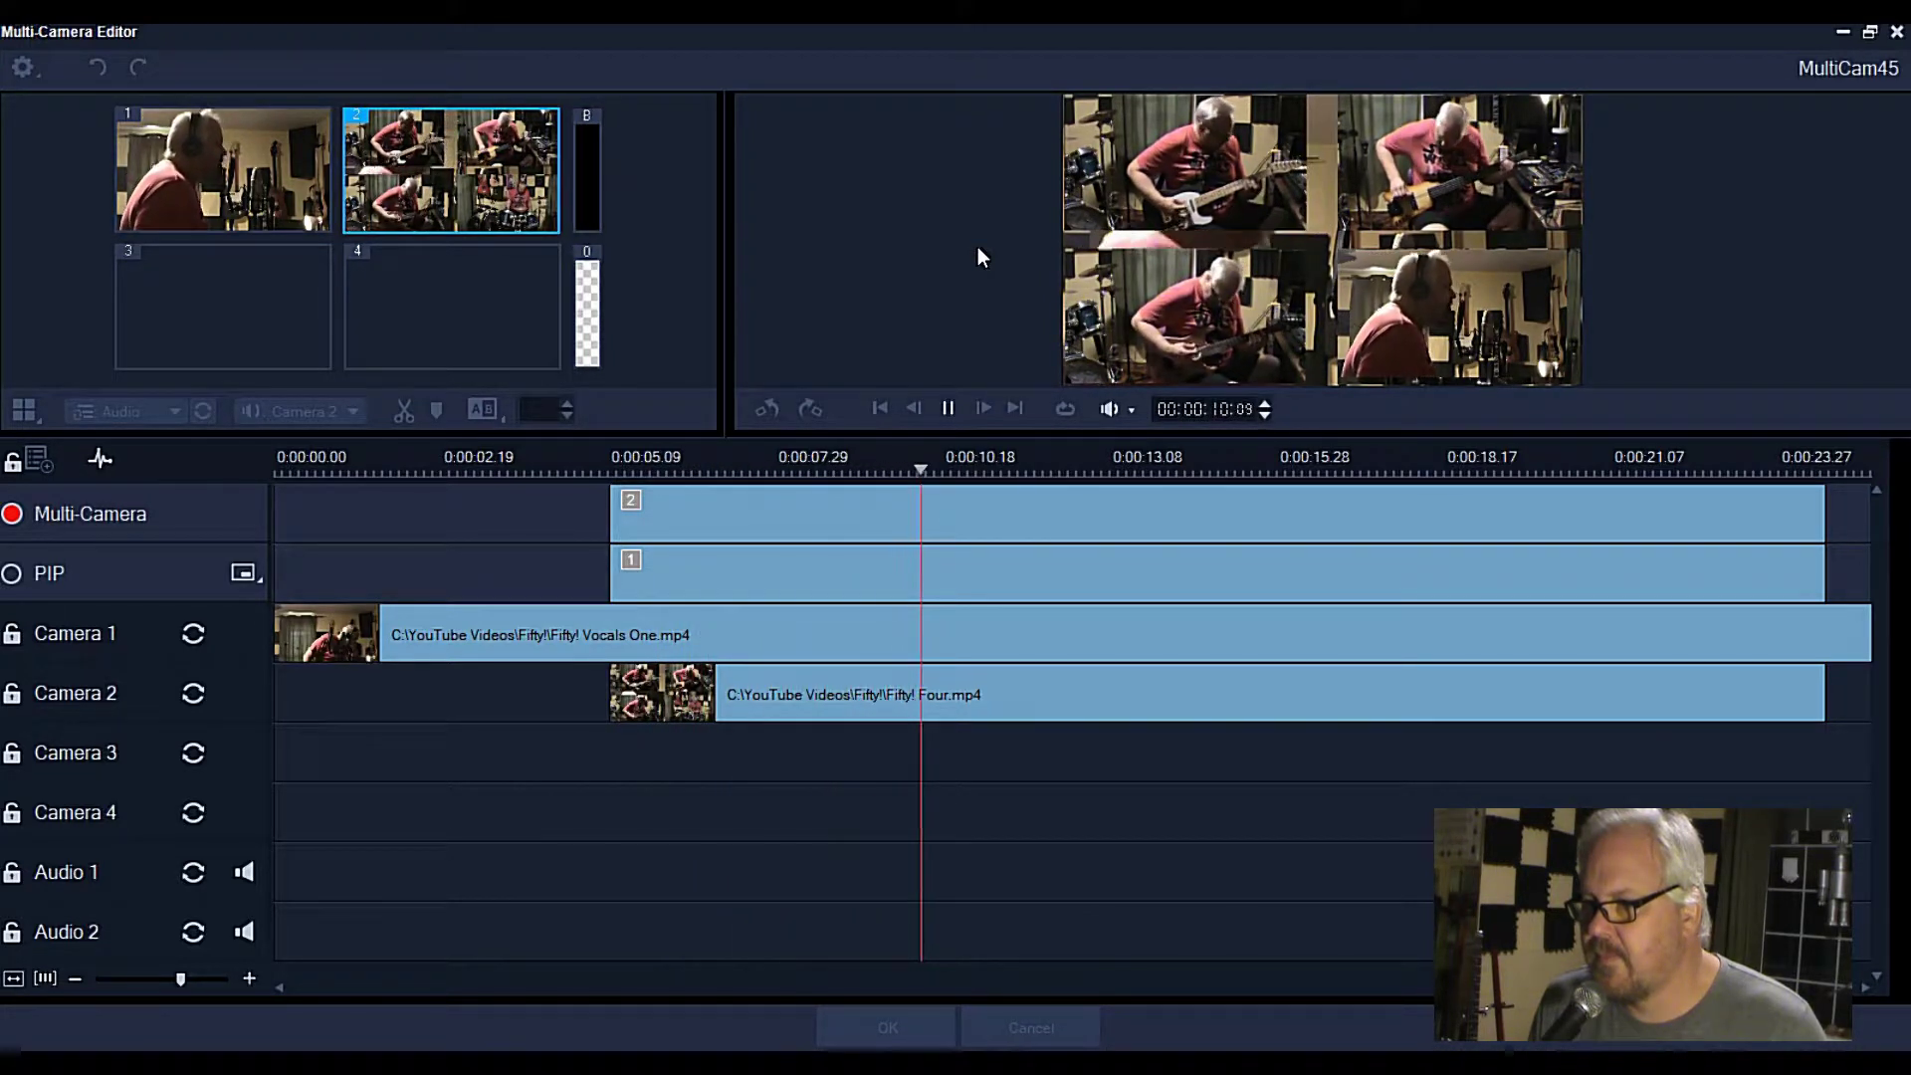
pyautogui.click(977, 247)
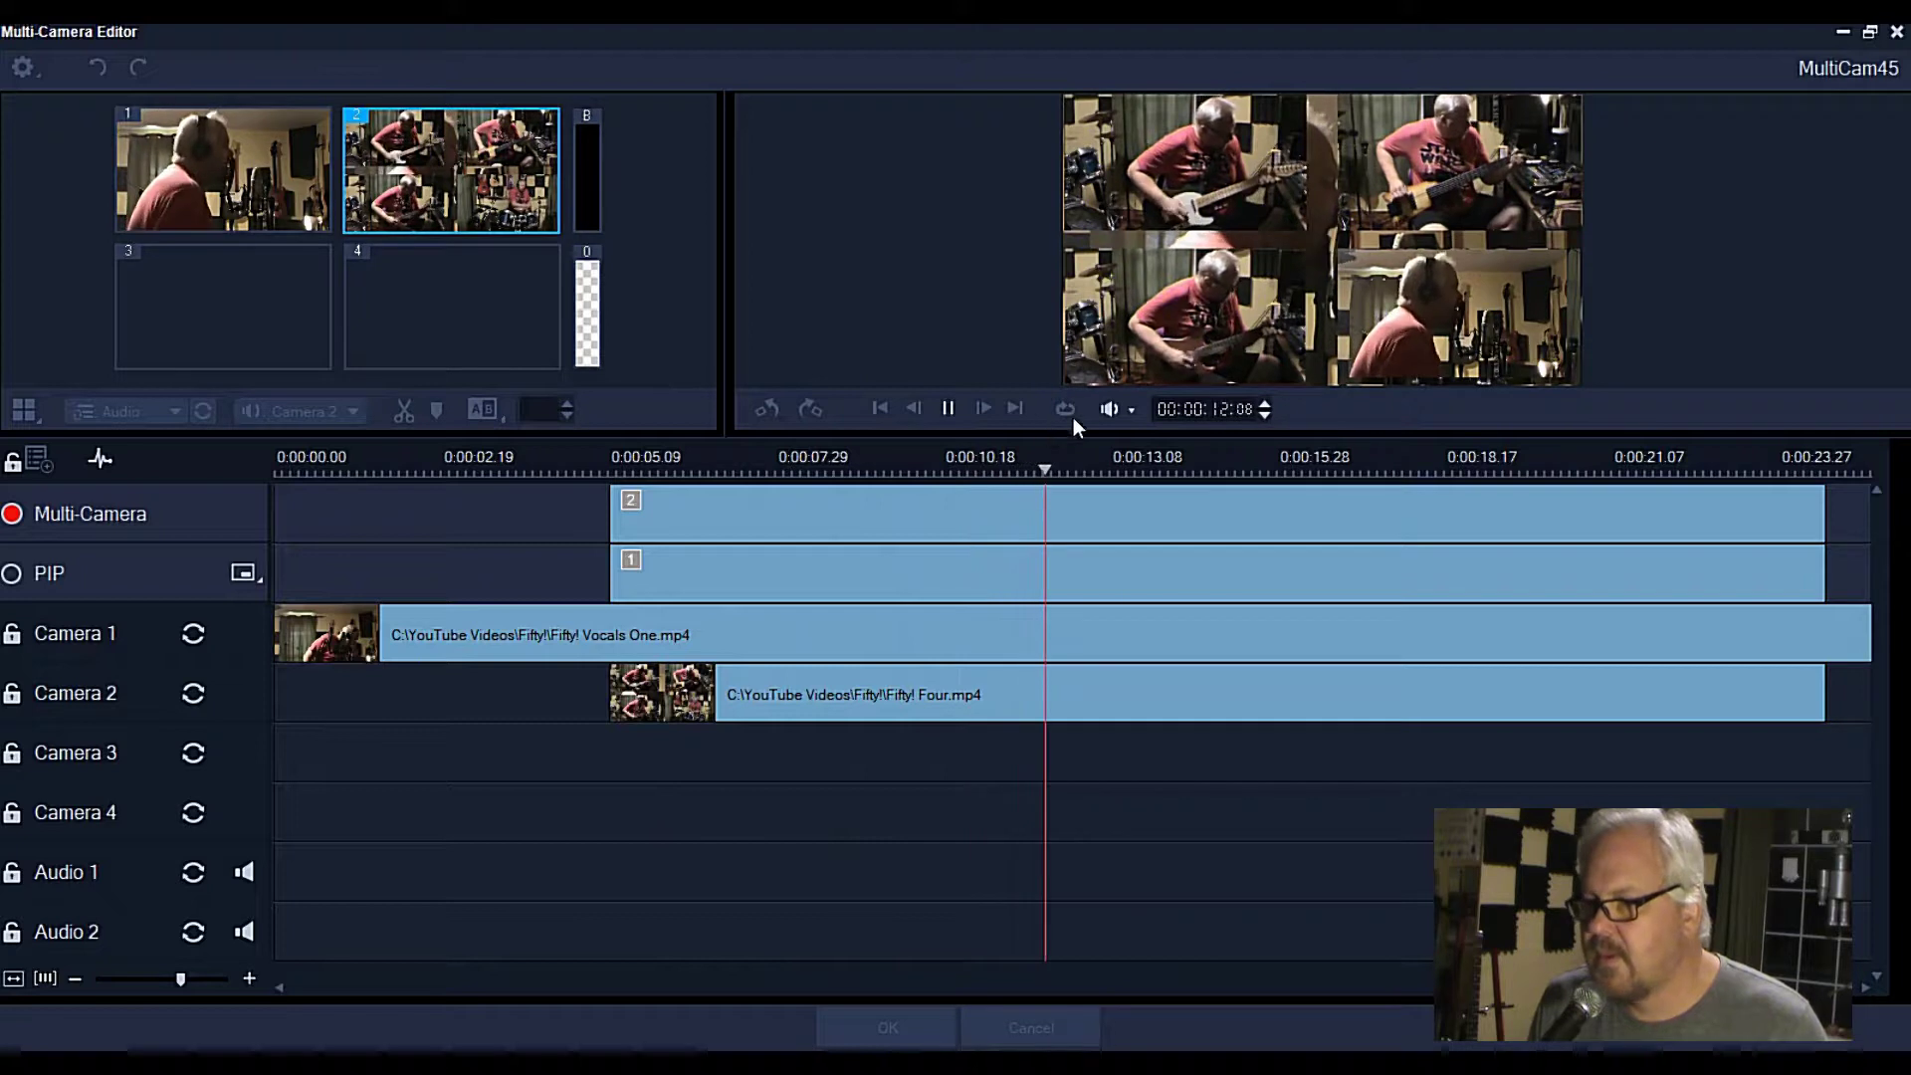
pyautogui.click(948, 410)
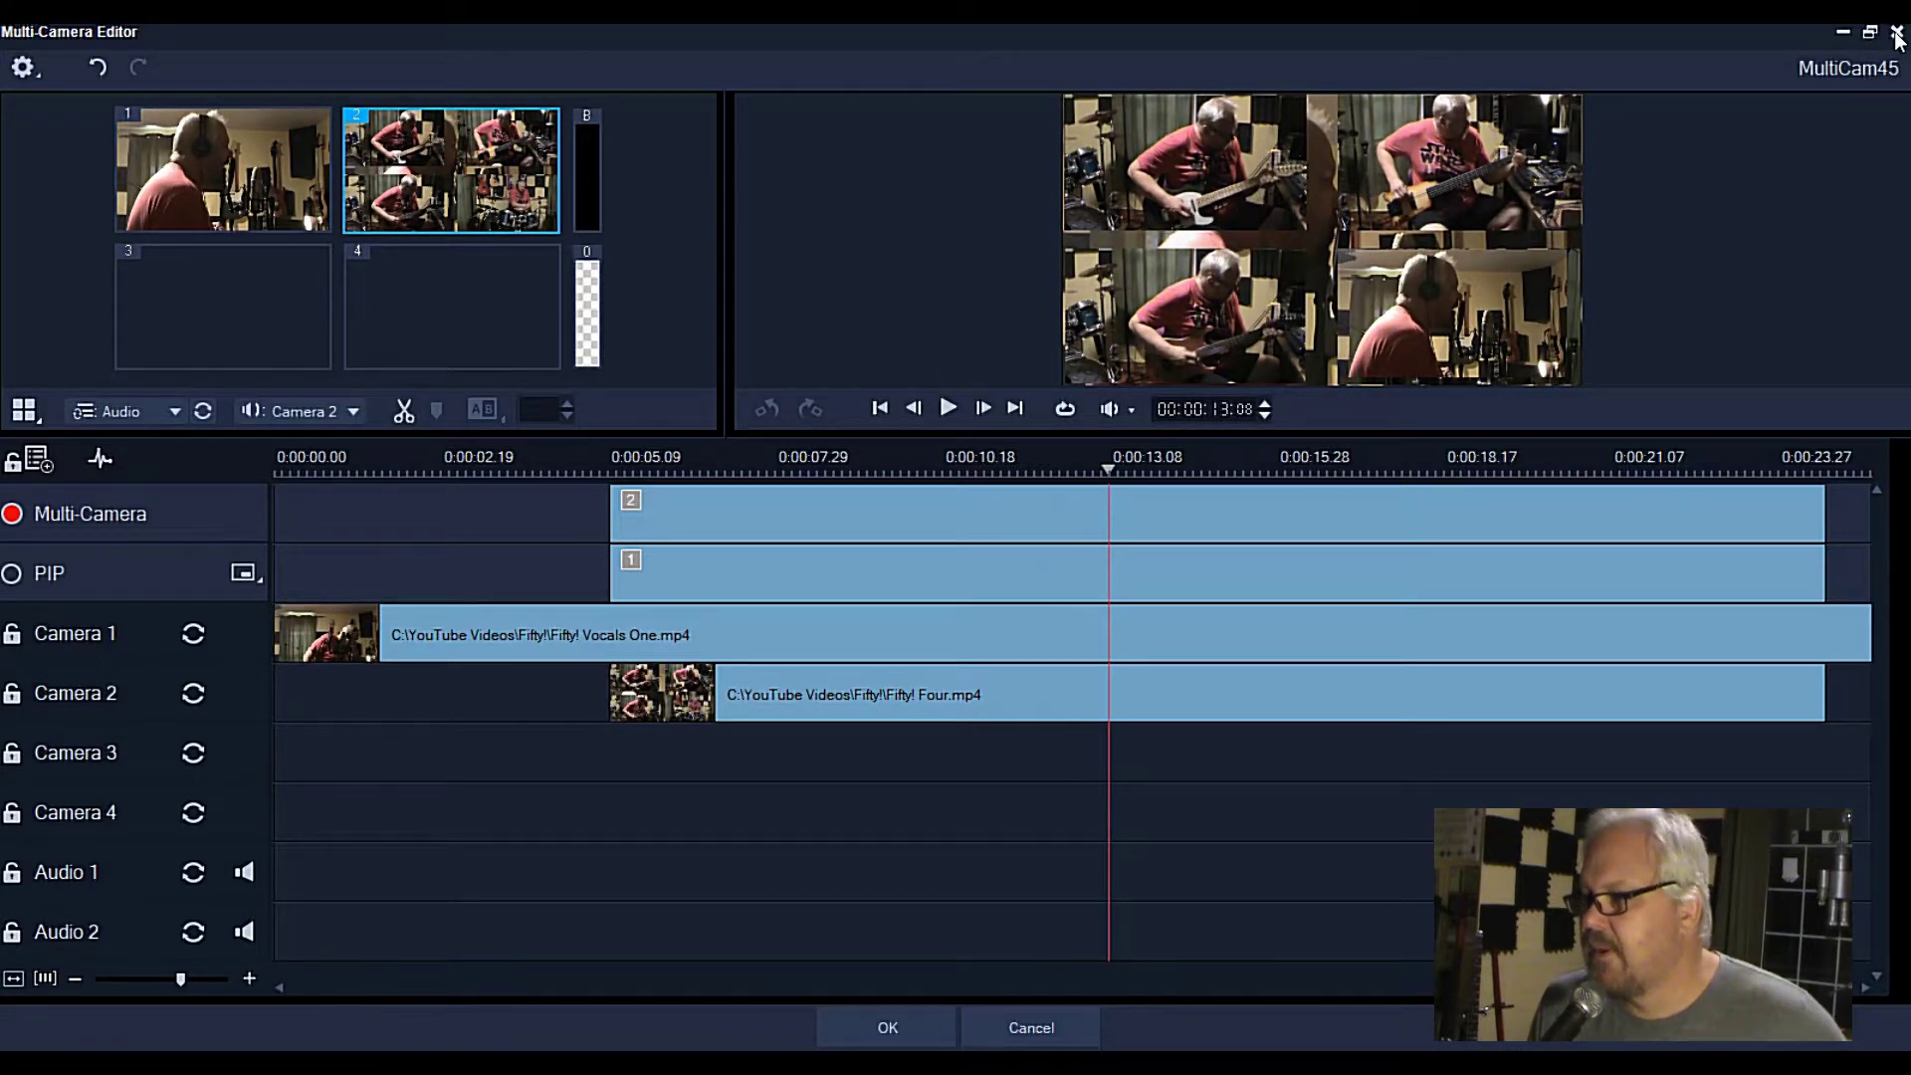
pyautogui.click(1031, 1028)
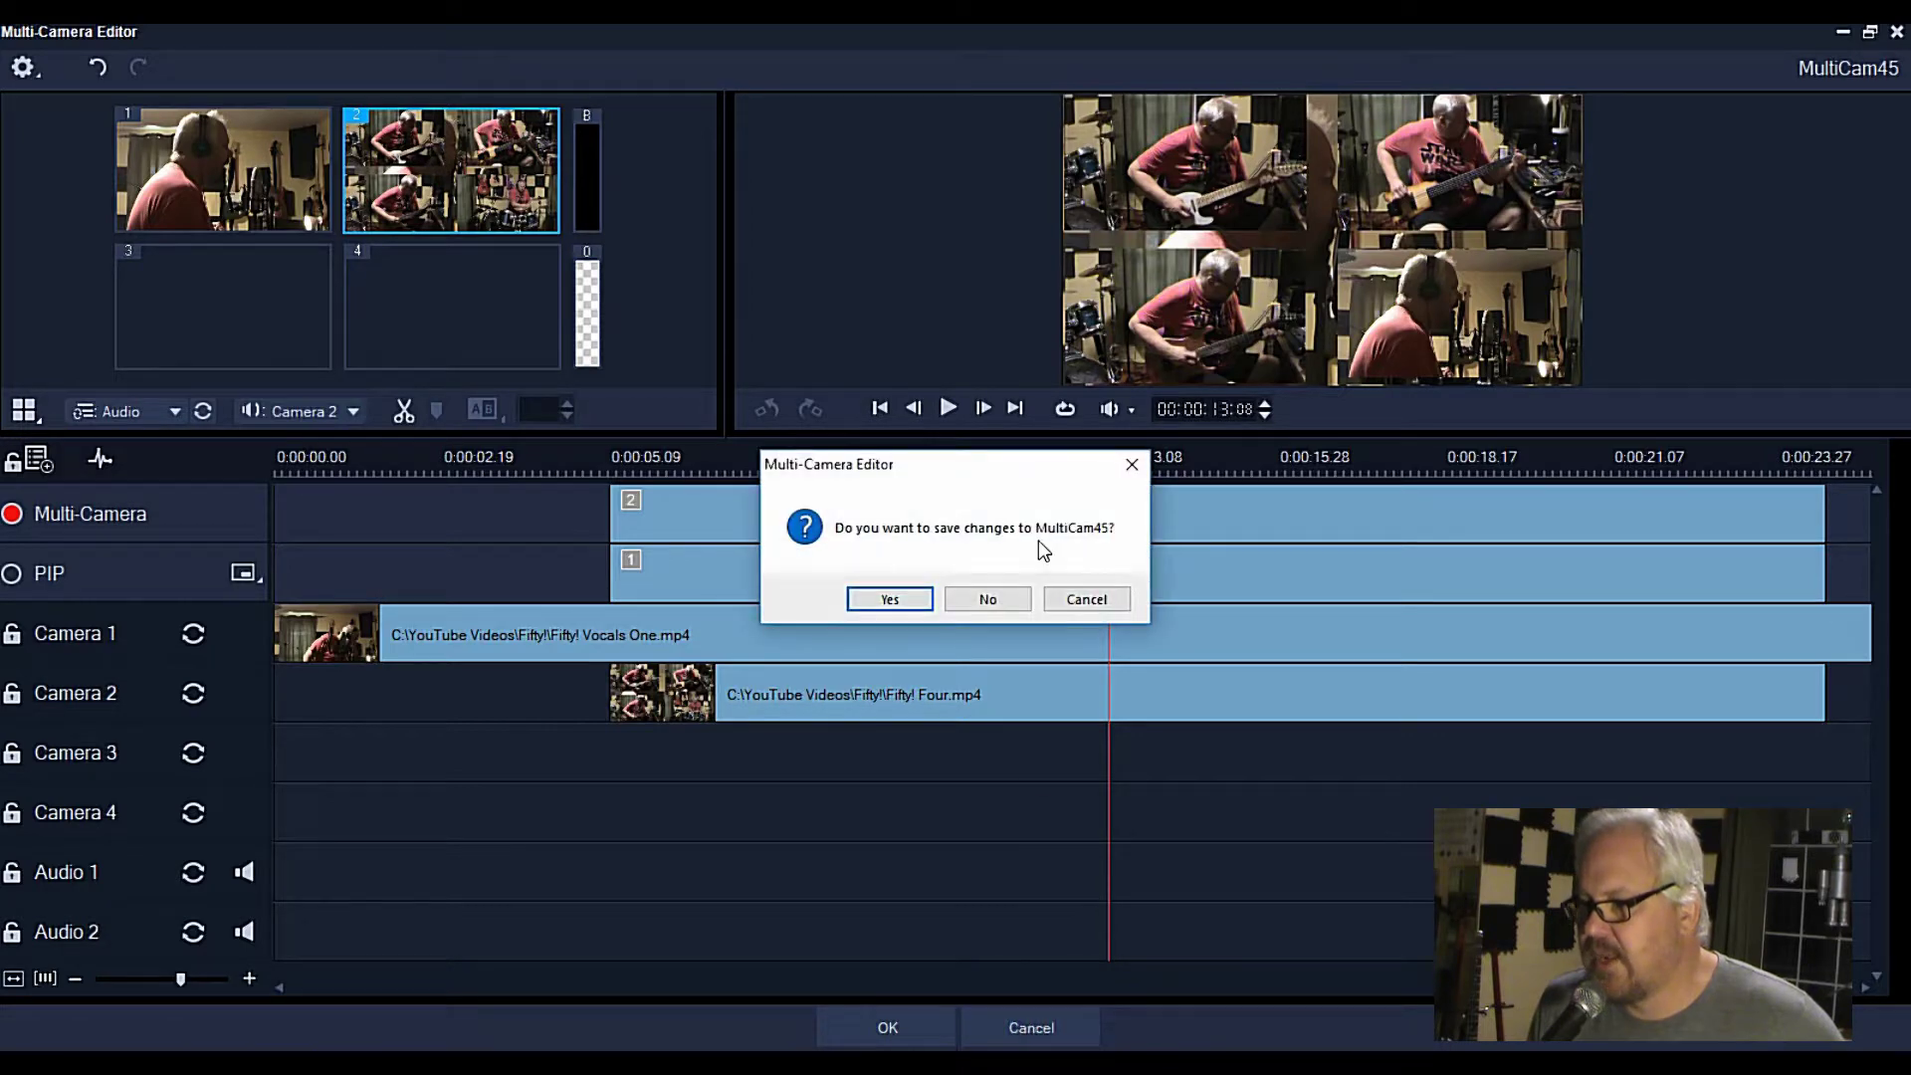
pyautogui.click(997, 603)
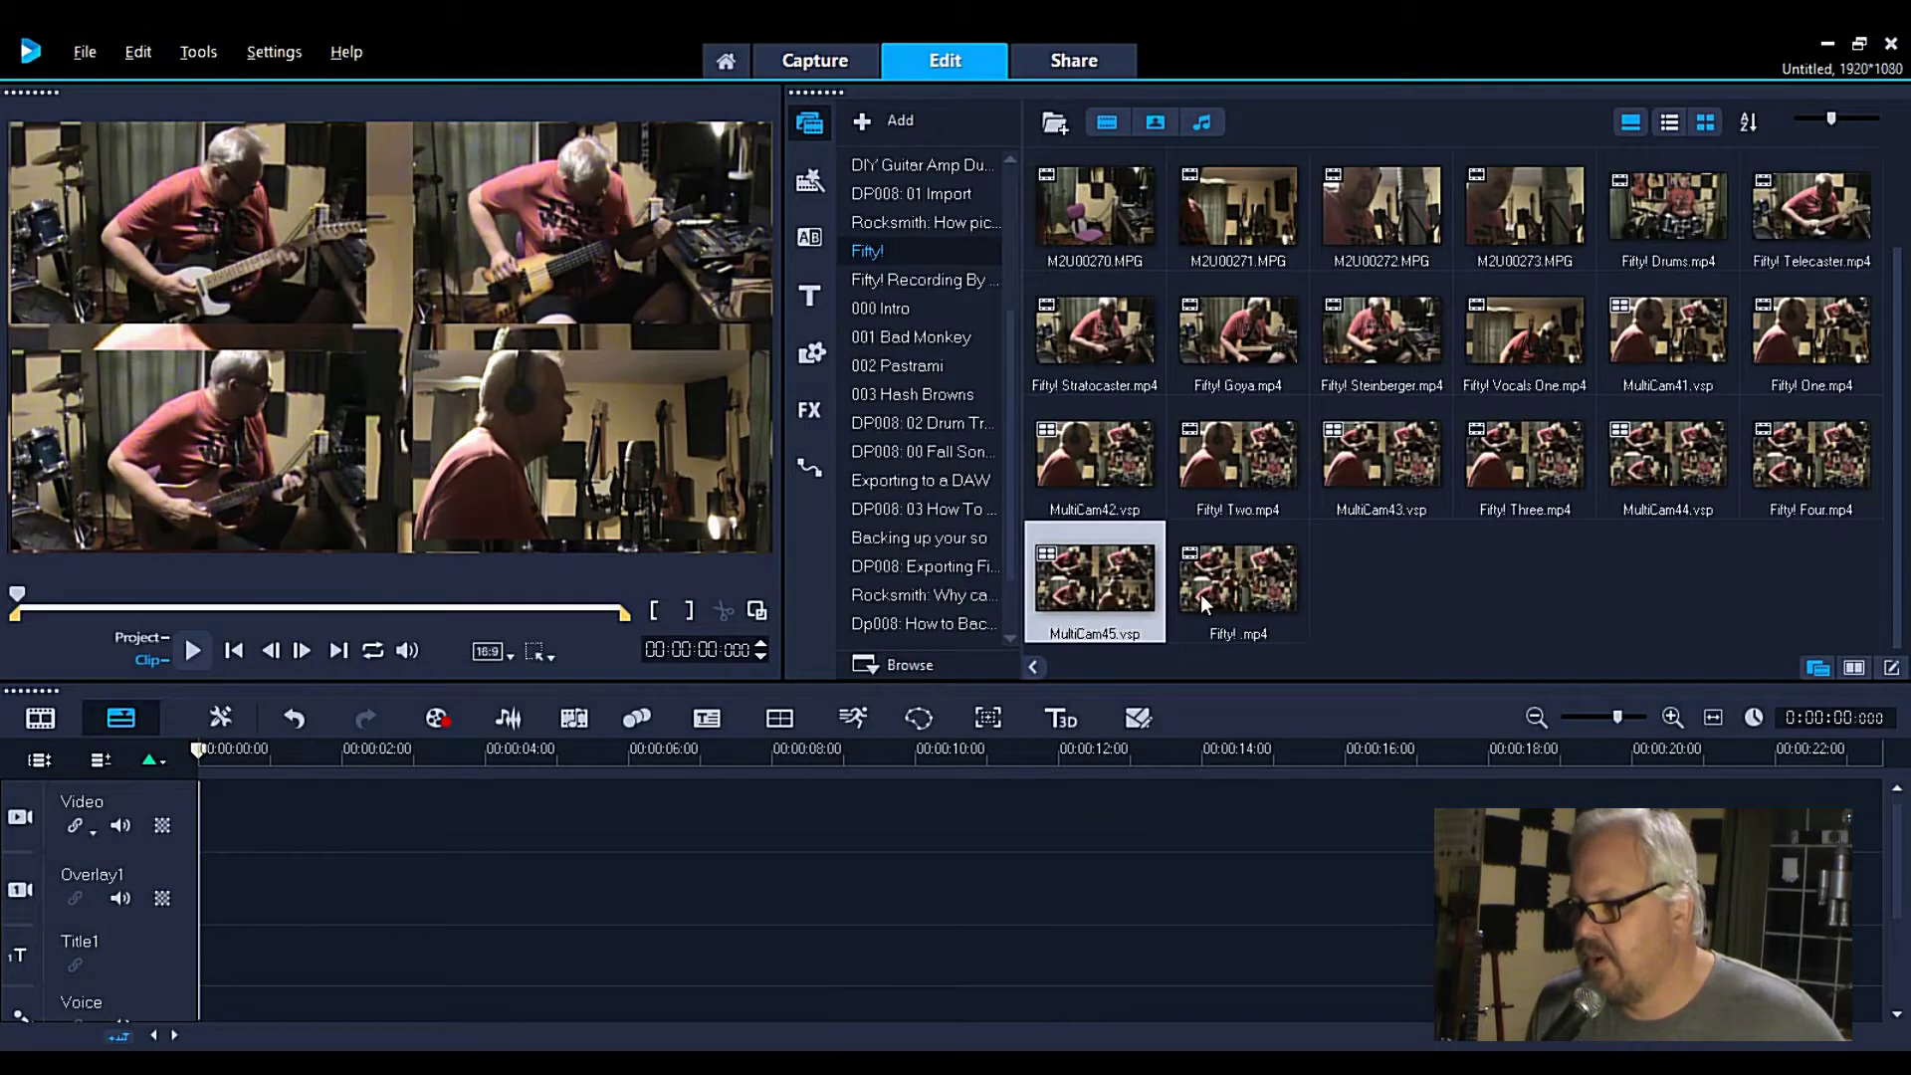
# Step: Add MultiCam45.vsp to the start of the empty timeline, and move the Fifty! Vocals One.mp4 overlay to the centre of the frame
pyautogui.moveTo(1099, 565); pyautogui.dragTo(720, 832)
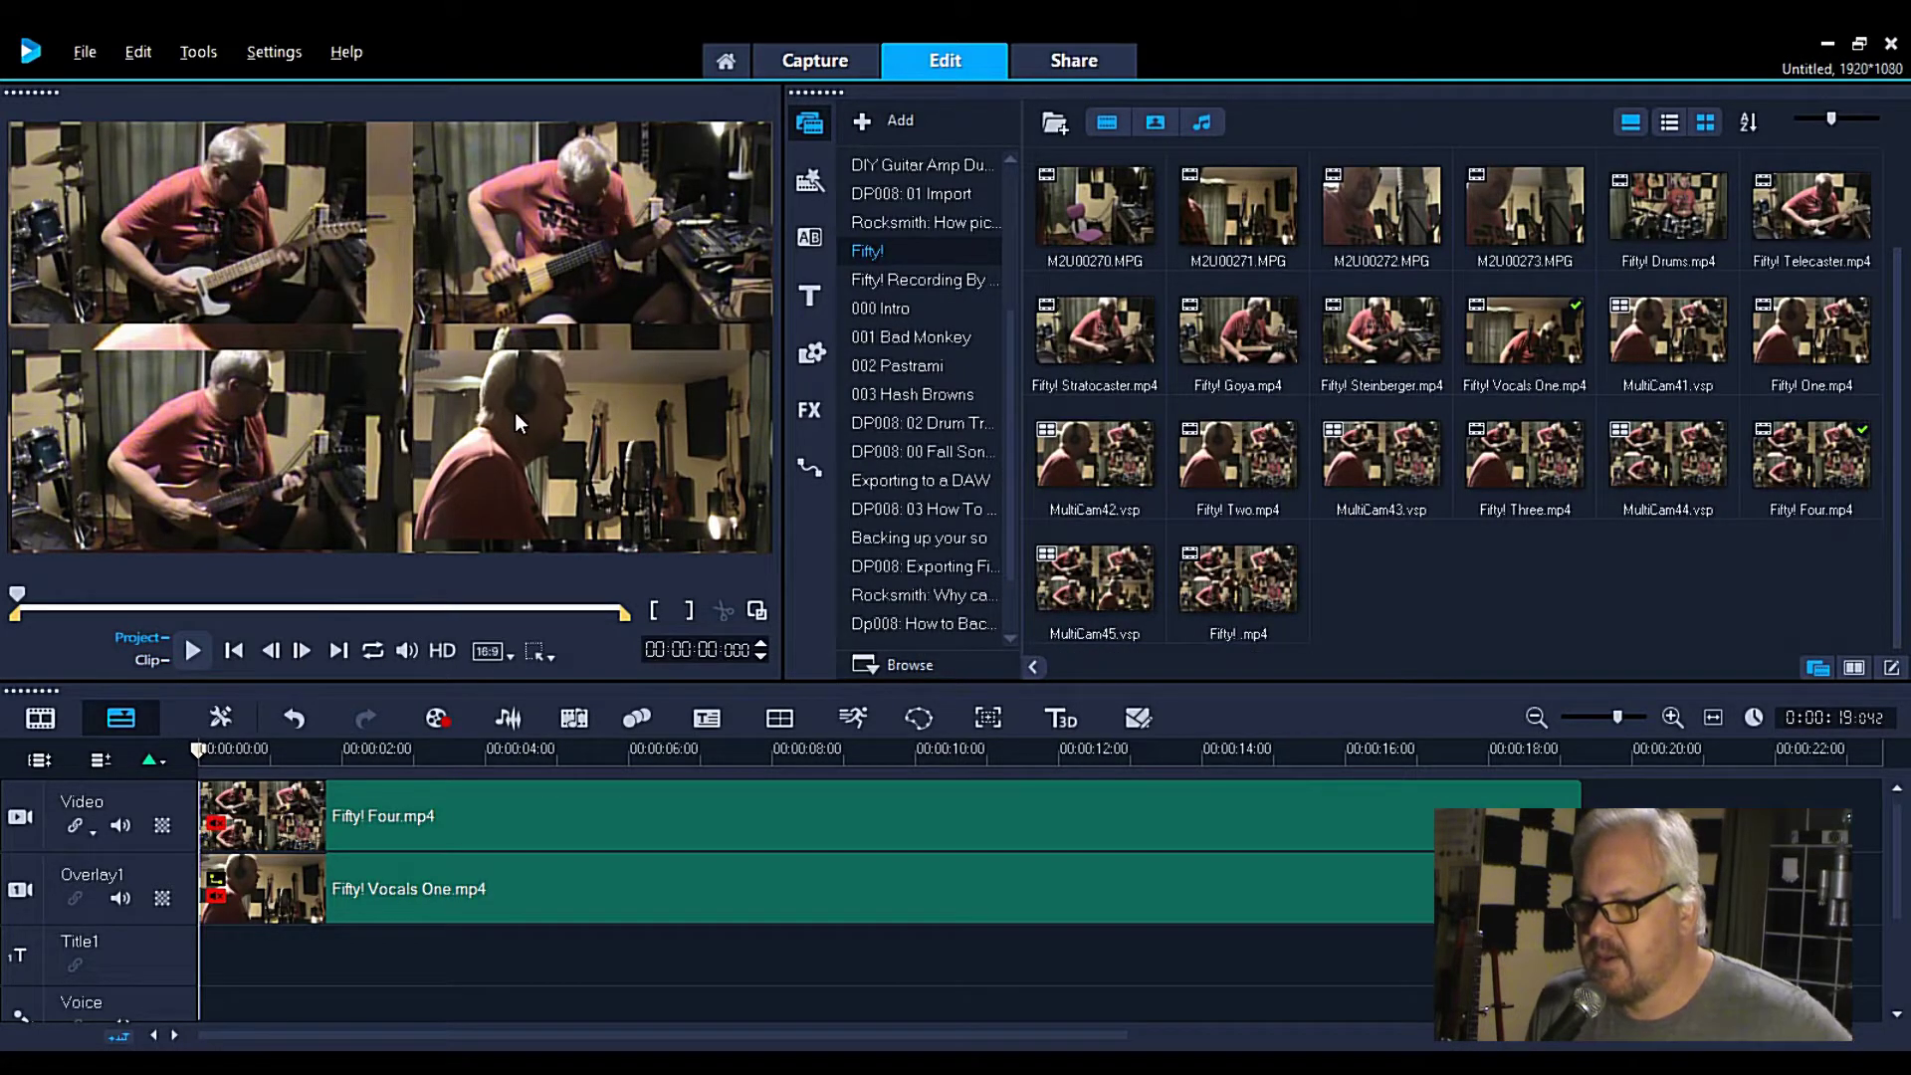
pyautogui.click(418, 917)
pyautogui.moveTo(587, 426); pyautogui.dragTo(392, 340)
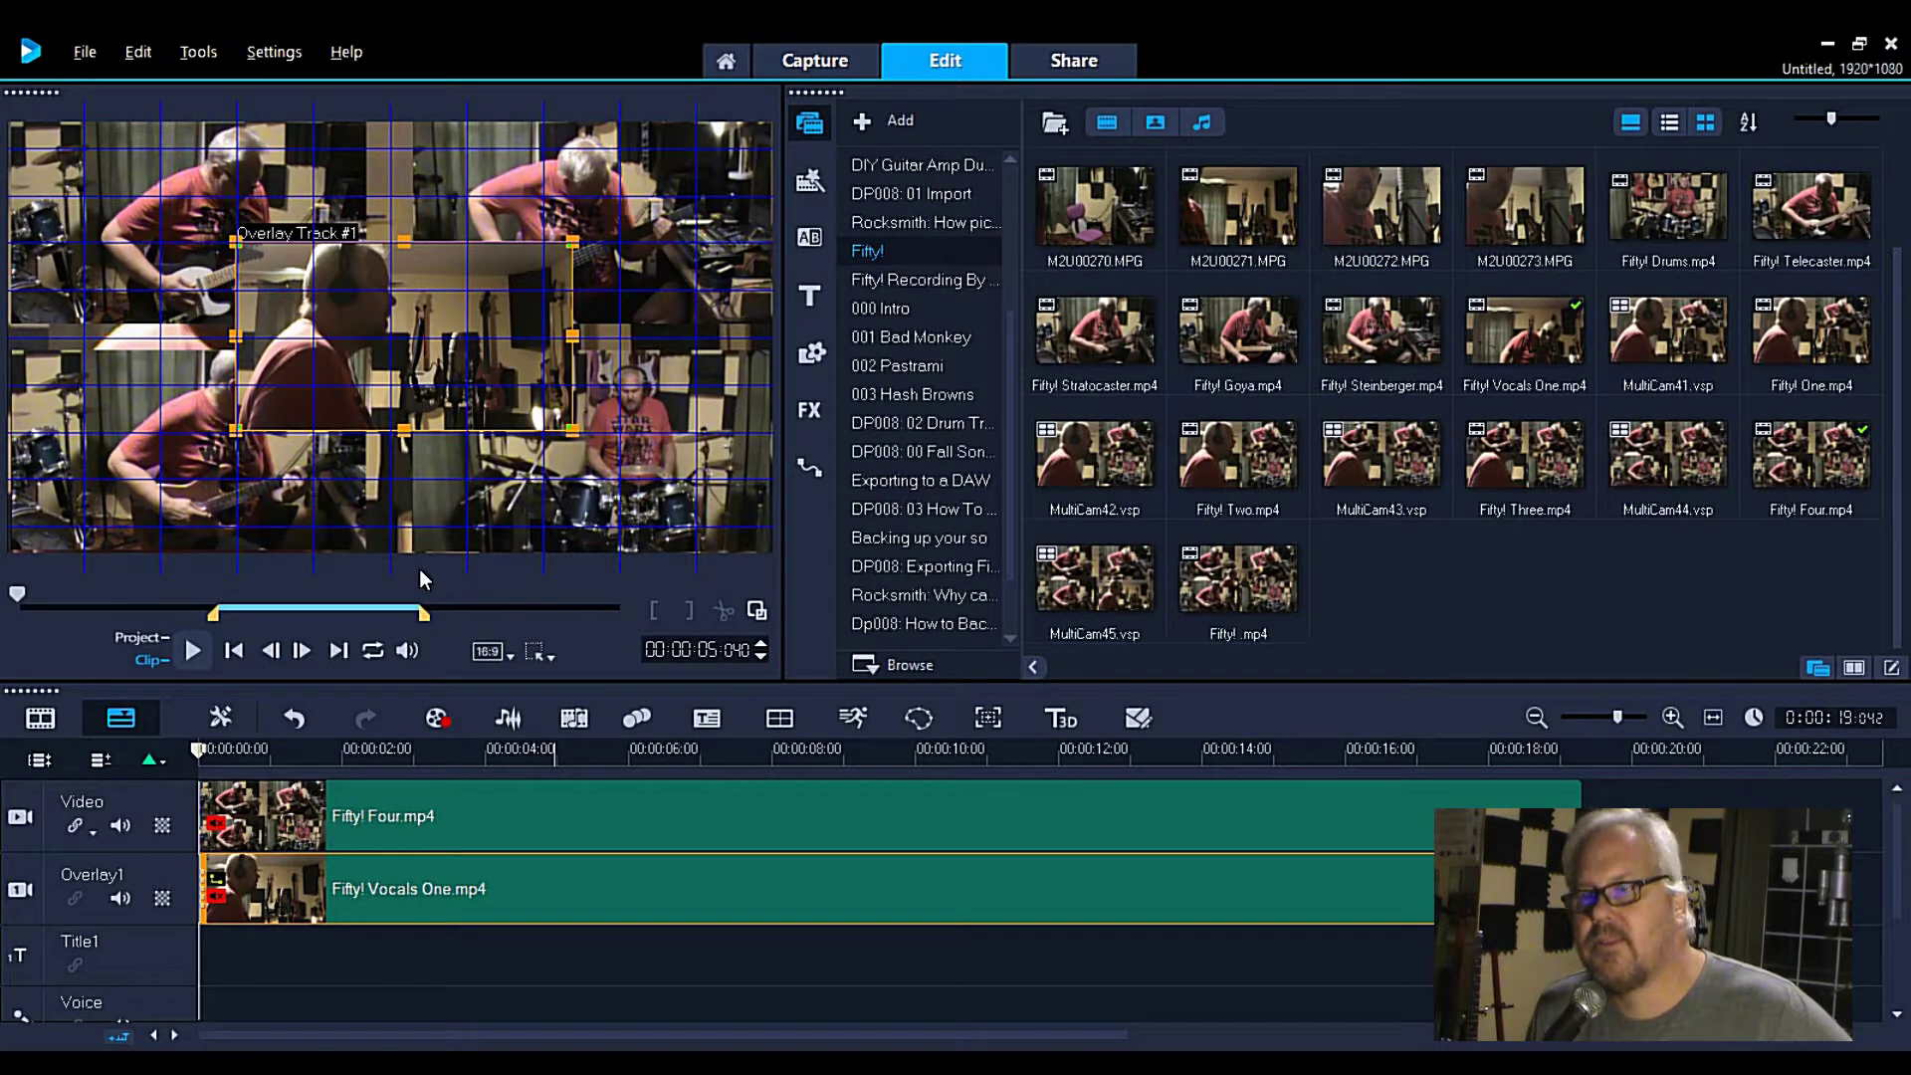
# Step: Play the opening seconds of the rendered clip Fifty! .mp4 from the library in the preview, and pause it
pyautogui.click(1259, 577)
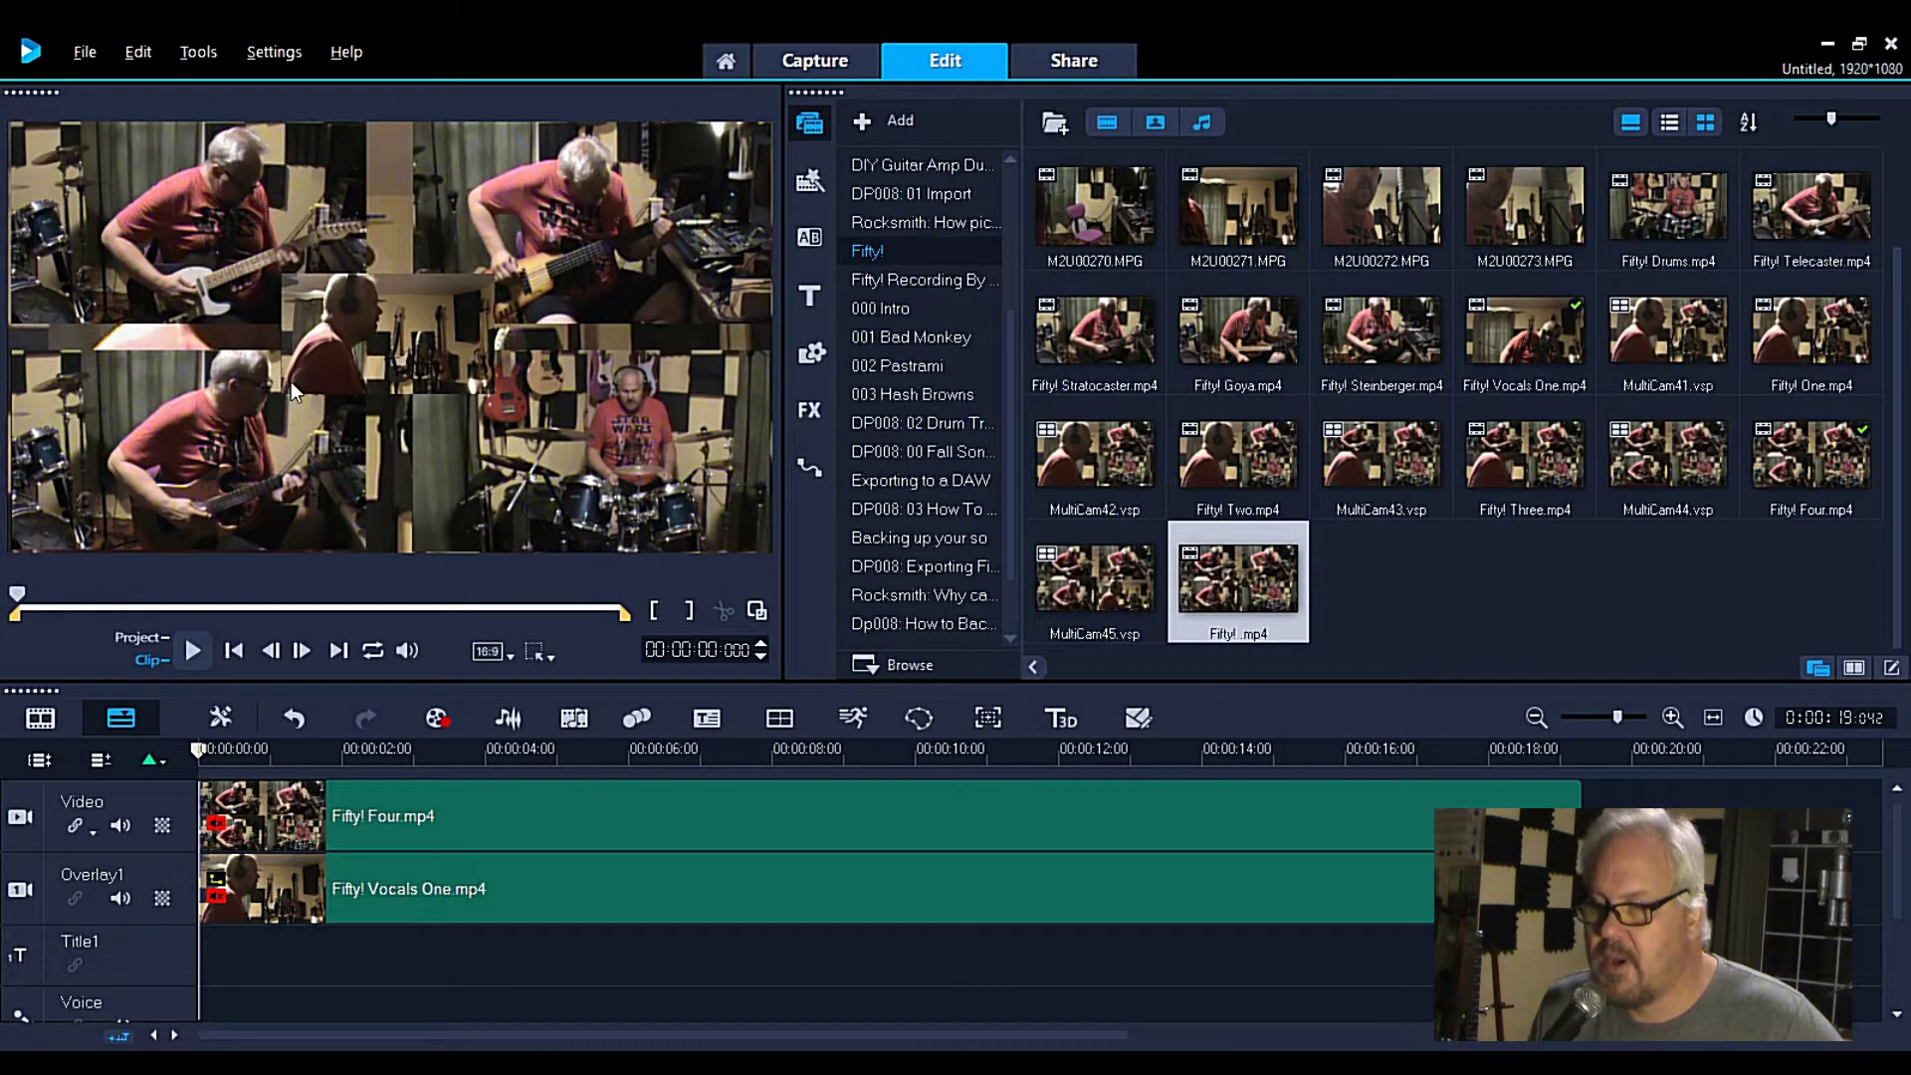
pyautogui.click(194, 650)
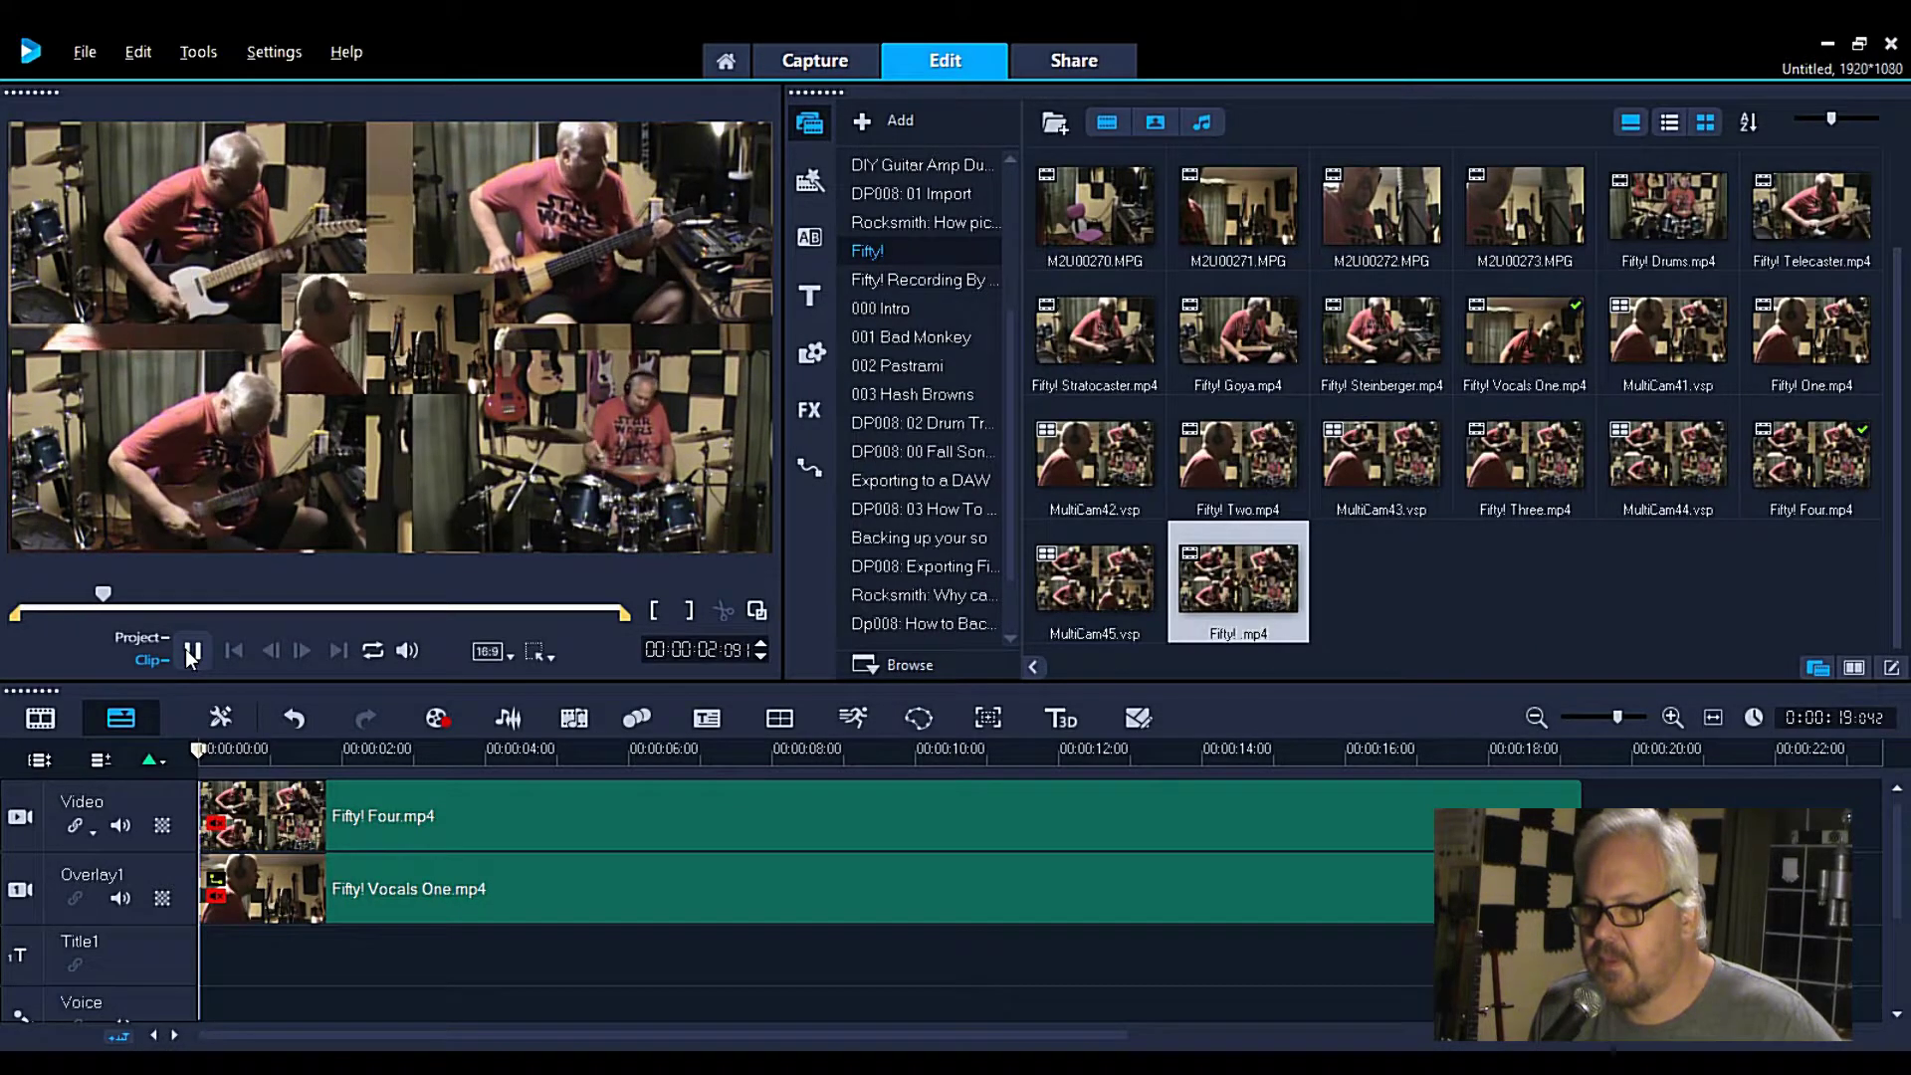
pyautogui.click(193, 649)
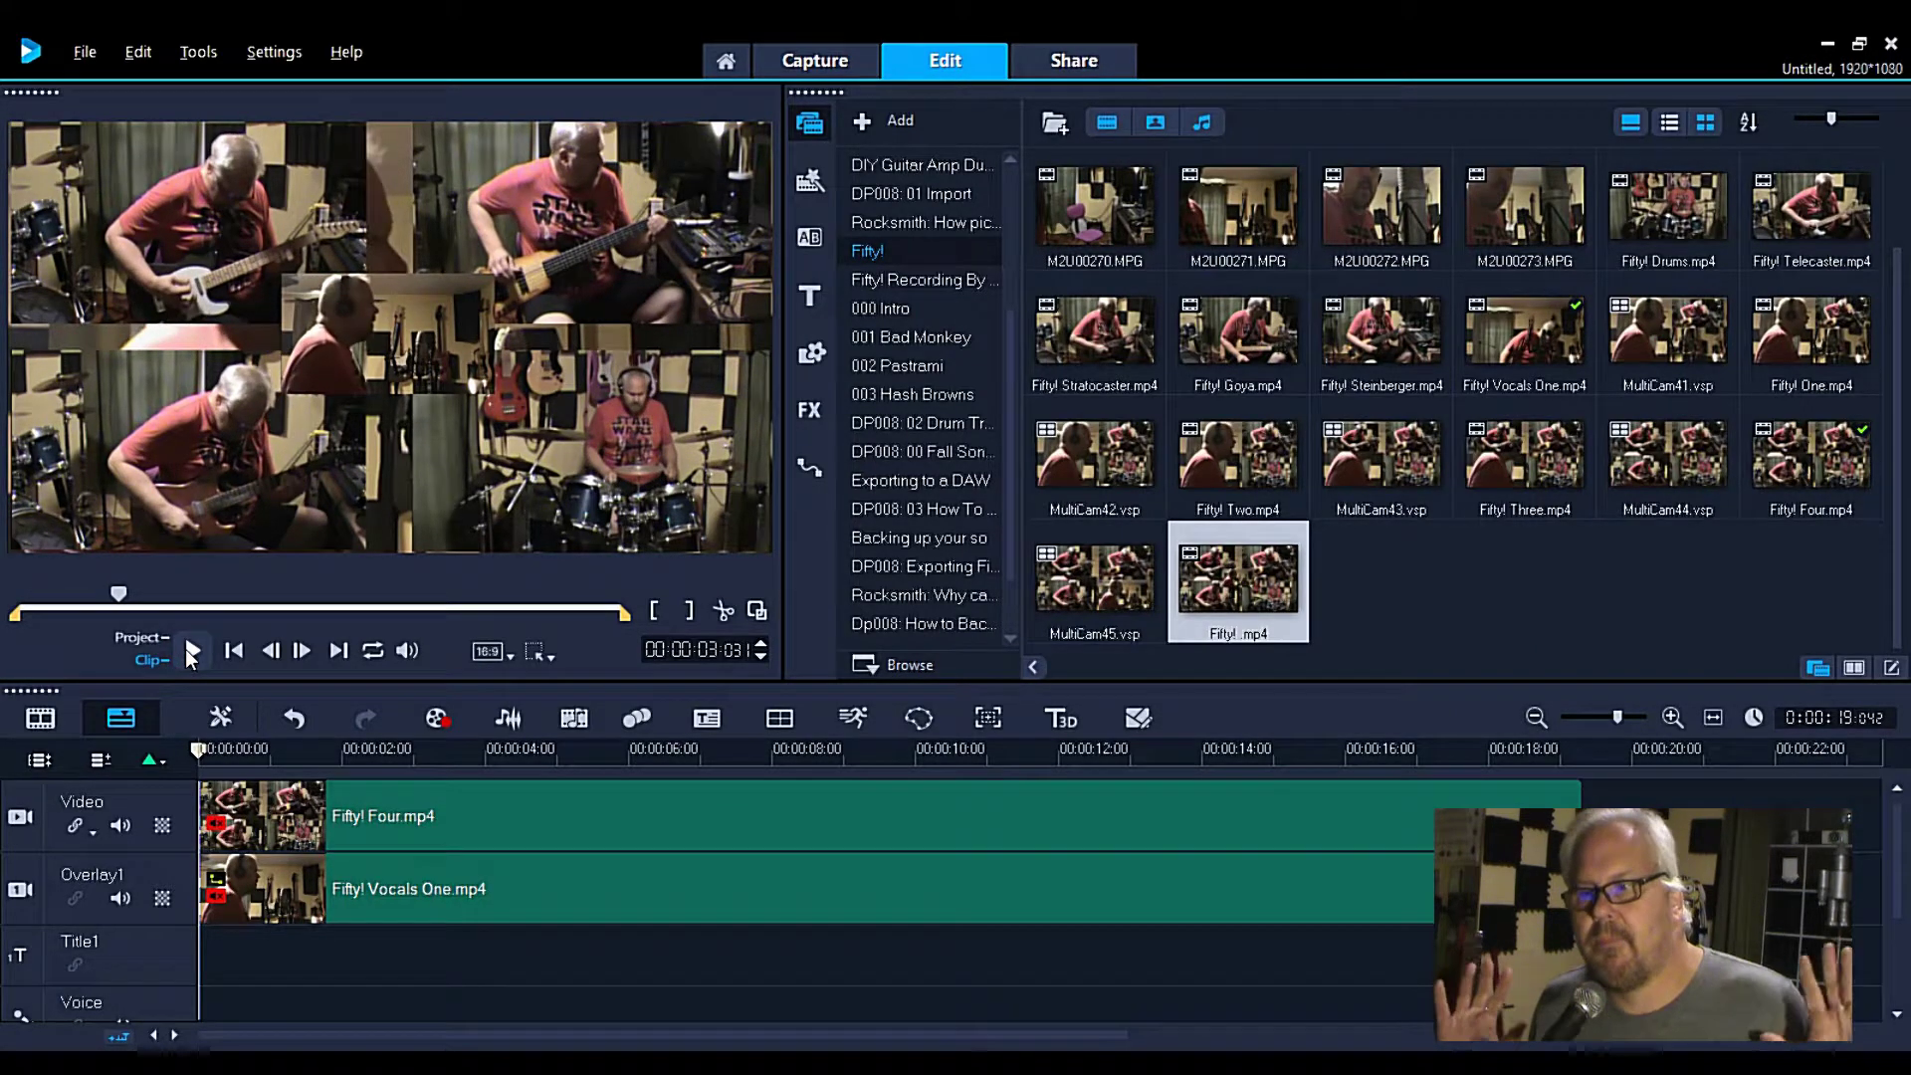